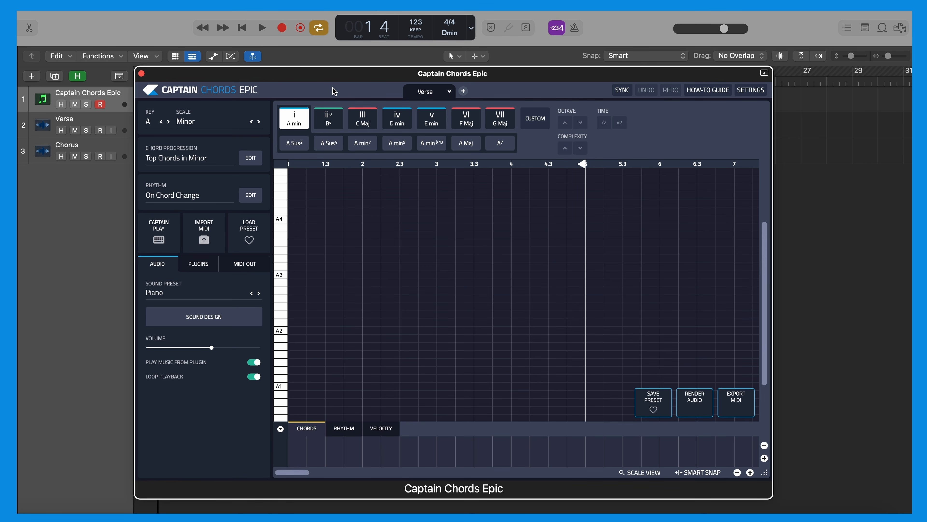
- Set the key to D and choose the House bank with the Top Chords in Minor progressions
click(149, 123)
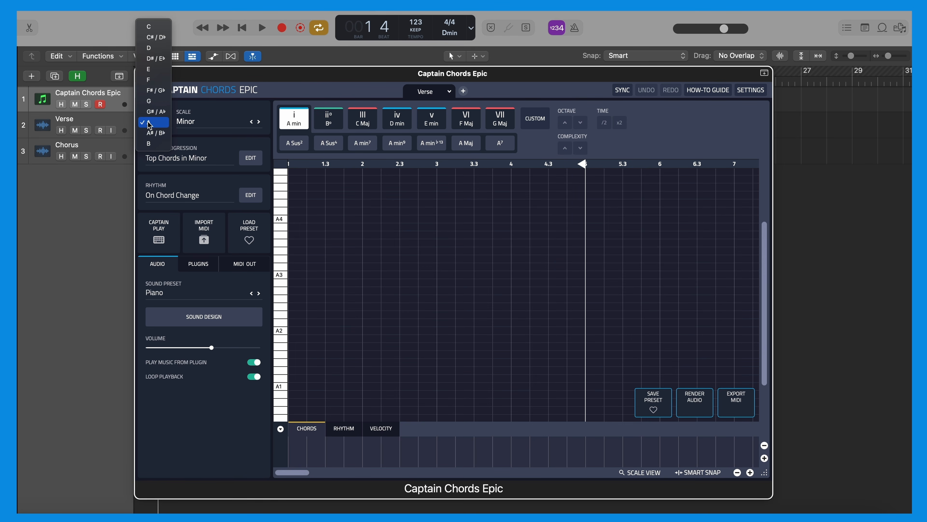
click(154, 49)
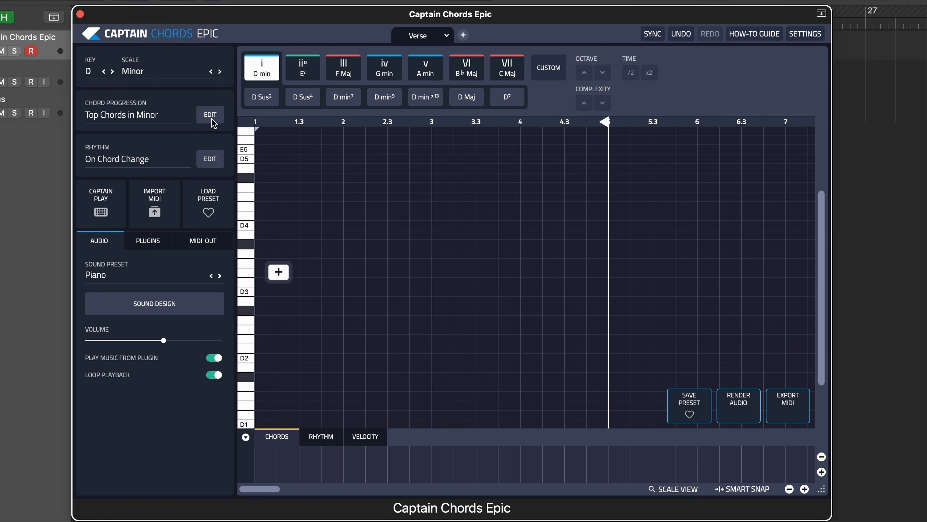
click(212, 116)
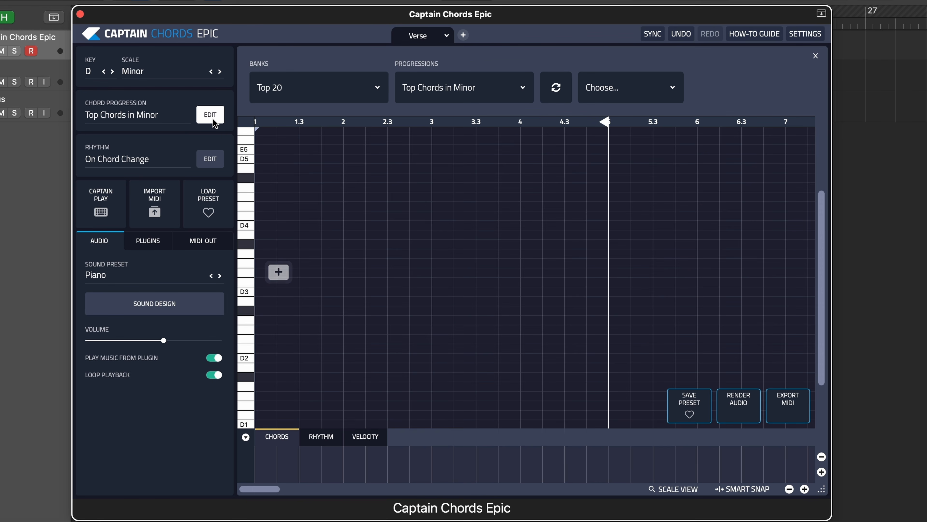
click(314, 90)
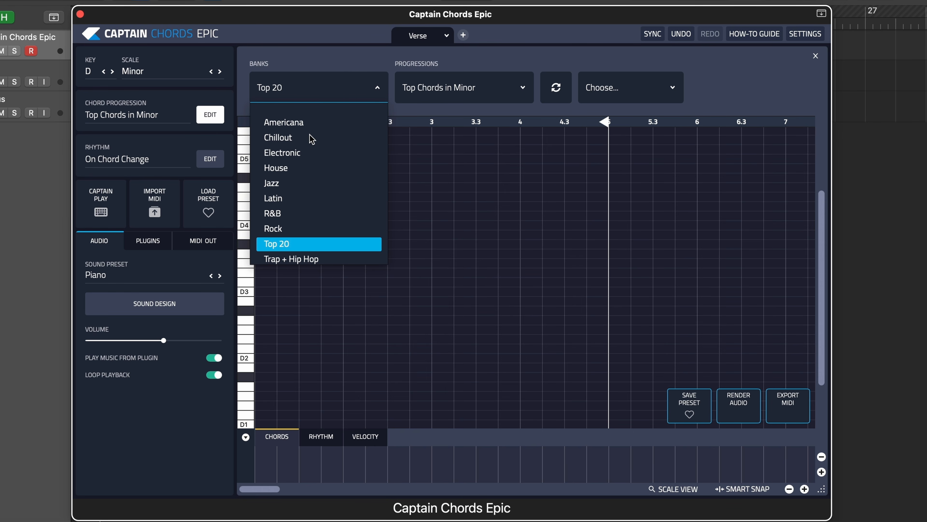
click(283, 171)
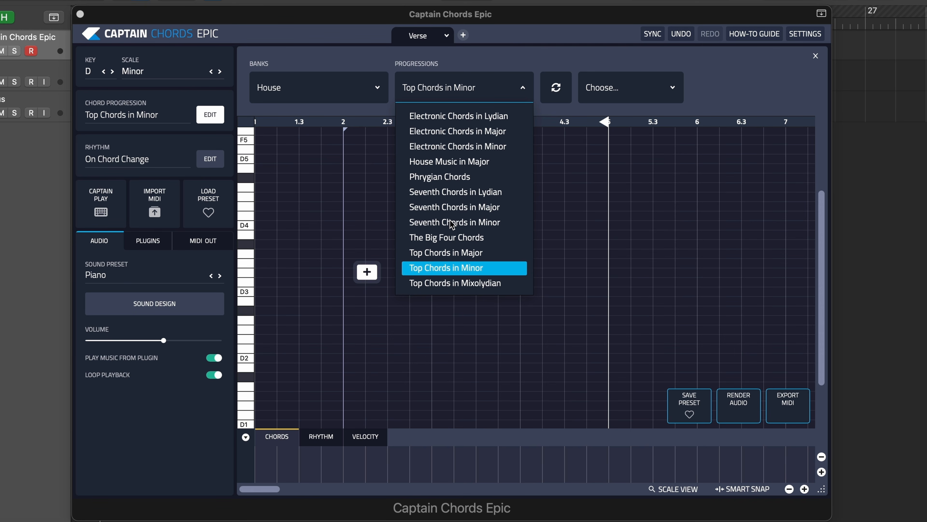
click(455, 270)
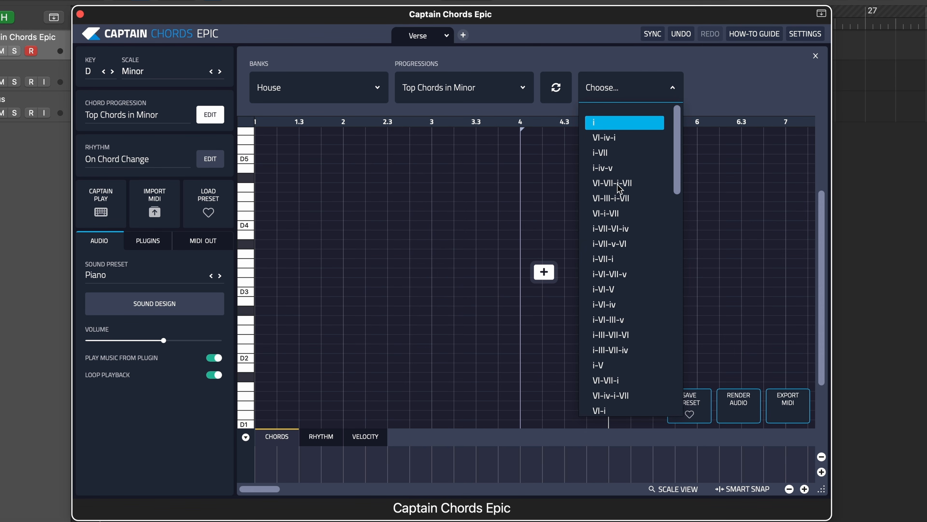
- Fill the Verse section with the i-iv-v chord progression
scroll(619, 189, down, 10)
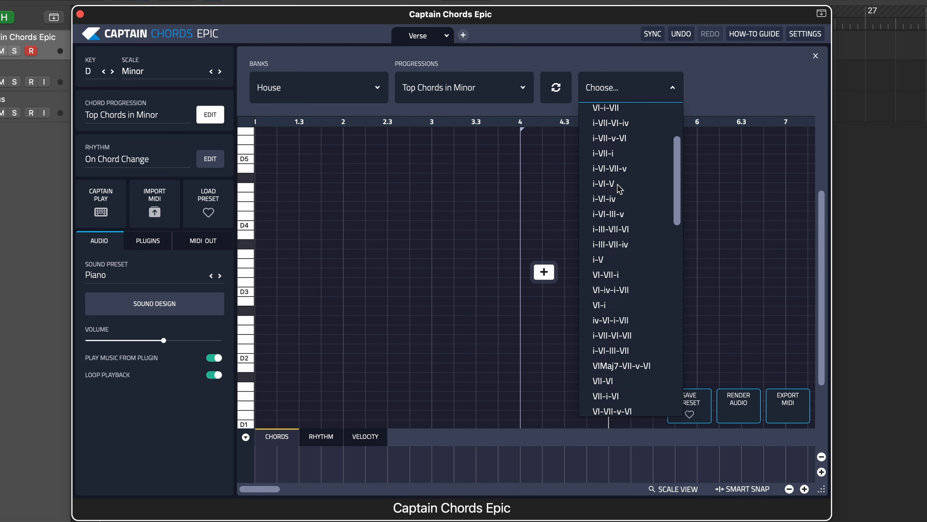
scroll(620, 189, up, 10)
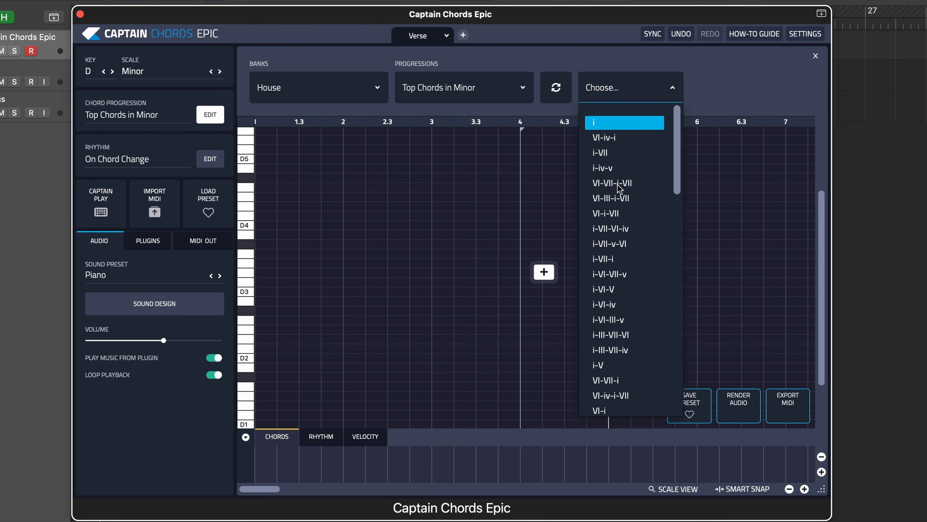
click(607, 174)
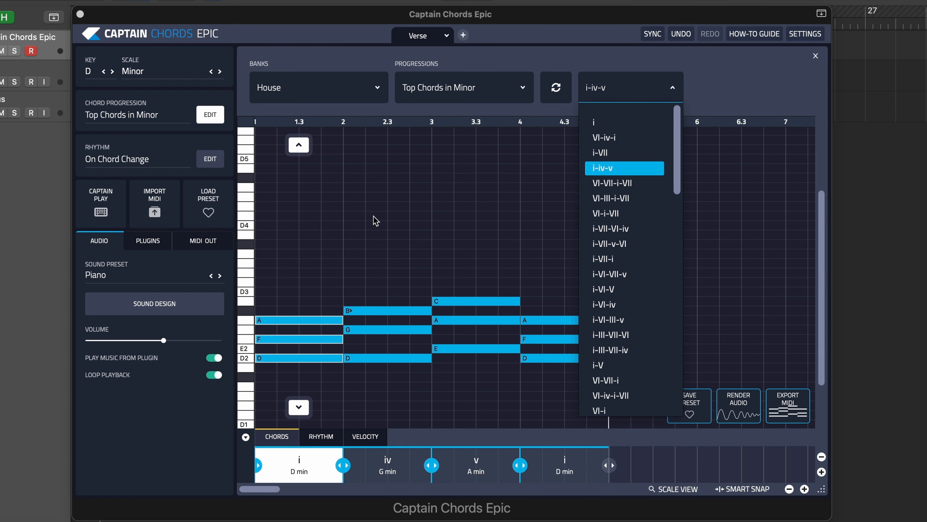
drag(351, 22, 328, 25)
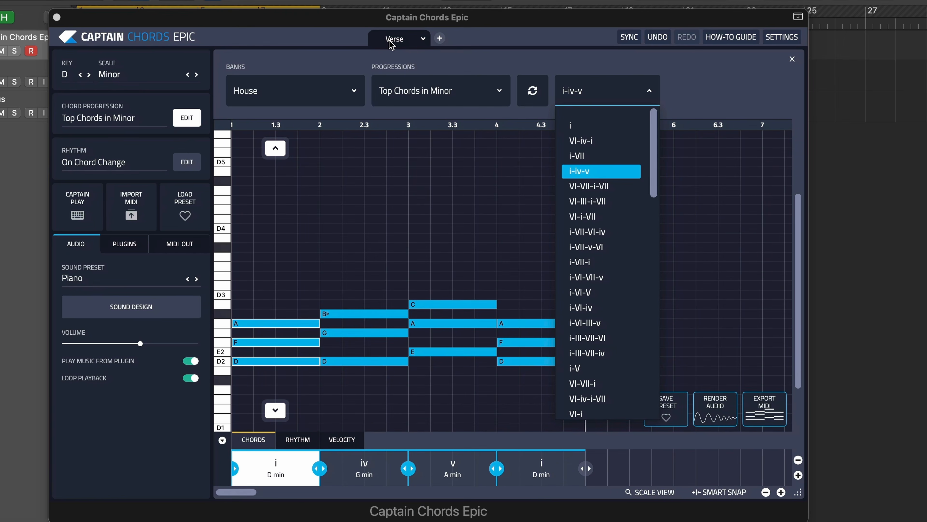
- Create a new section tab named Chorus
click(440, 38)
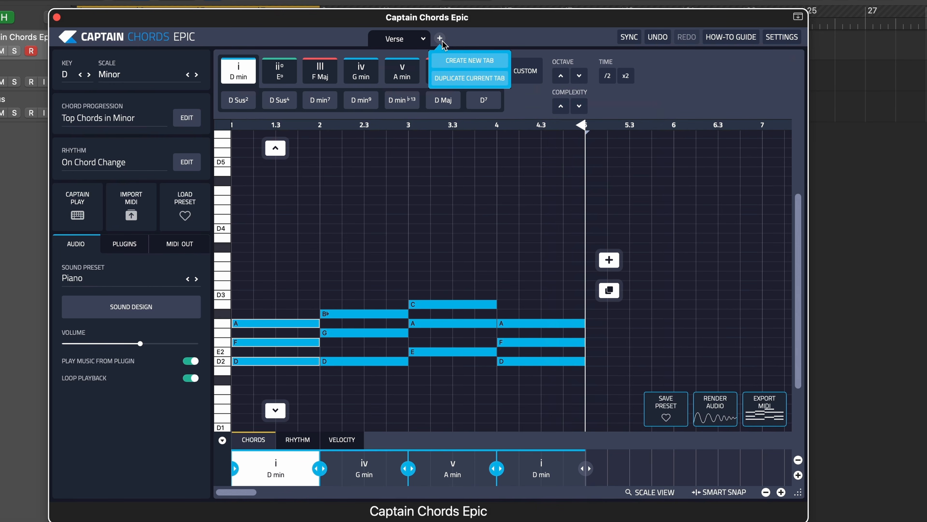
click(453, 65)
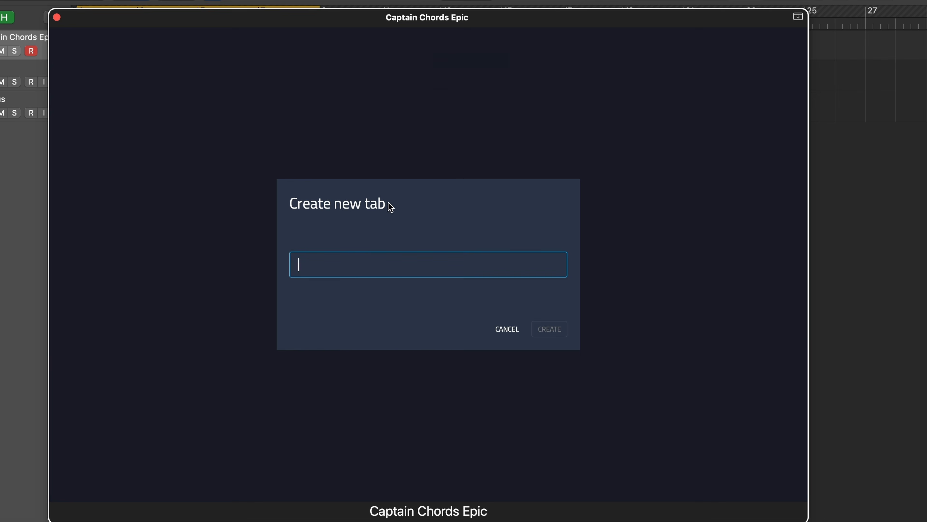
text(c)
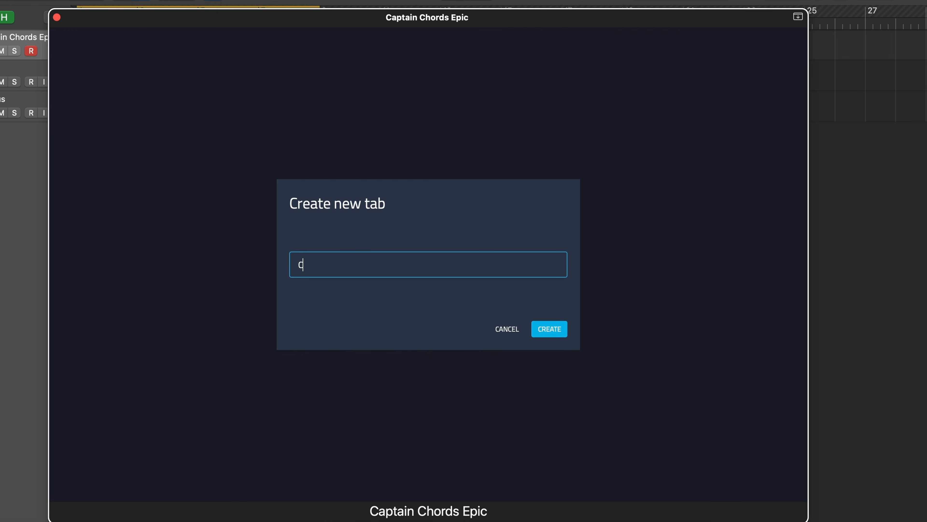
text(horus)
key(Return)
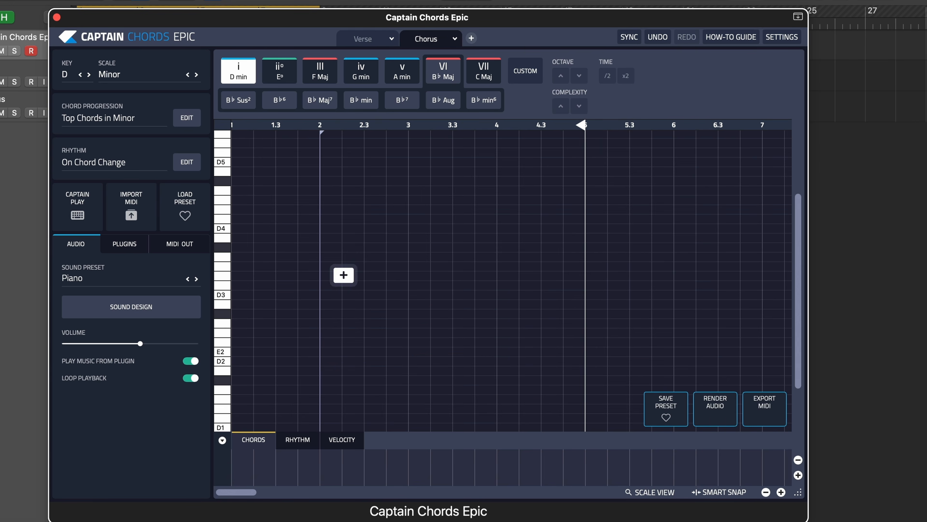
- Return to the Verse section and play back its chord progression
click(365, 38)
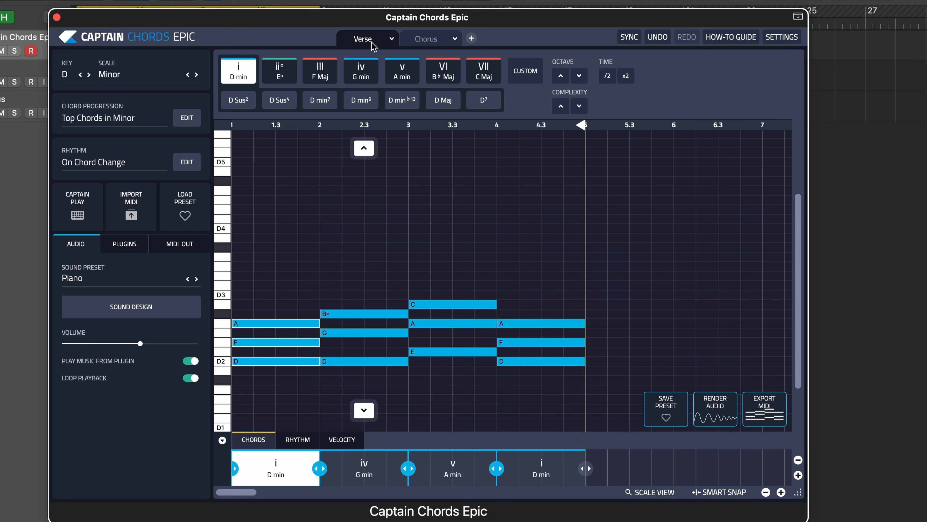
scroll(358, 245, down, 3)
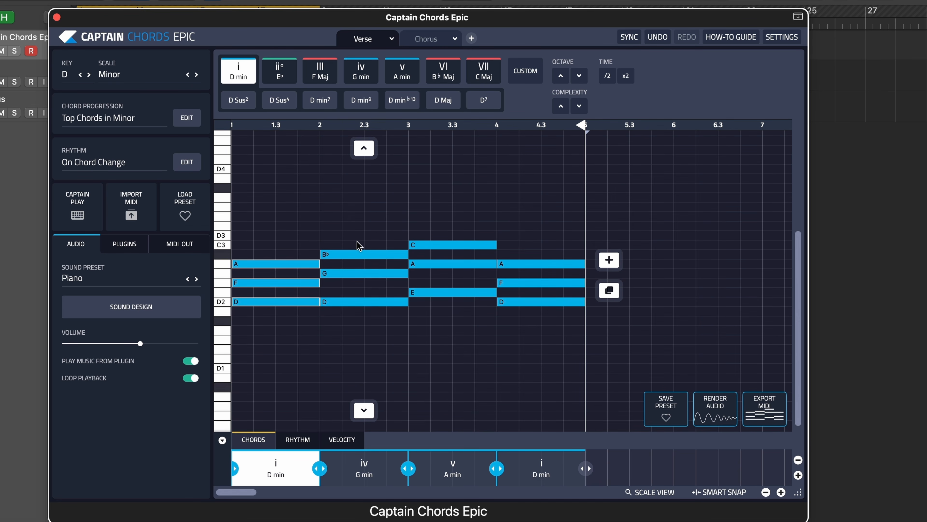
key(space)
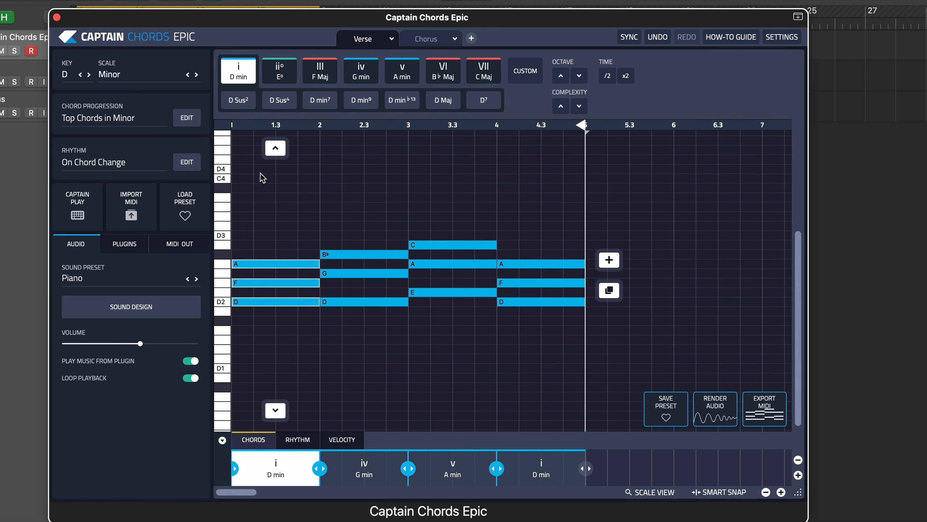
- Replace the Verse chords with the i-VII-VI-iv progression and play it back
click(188, 120)
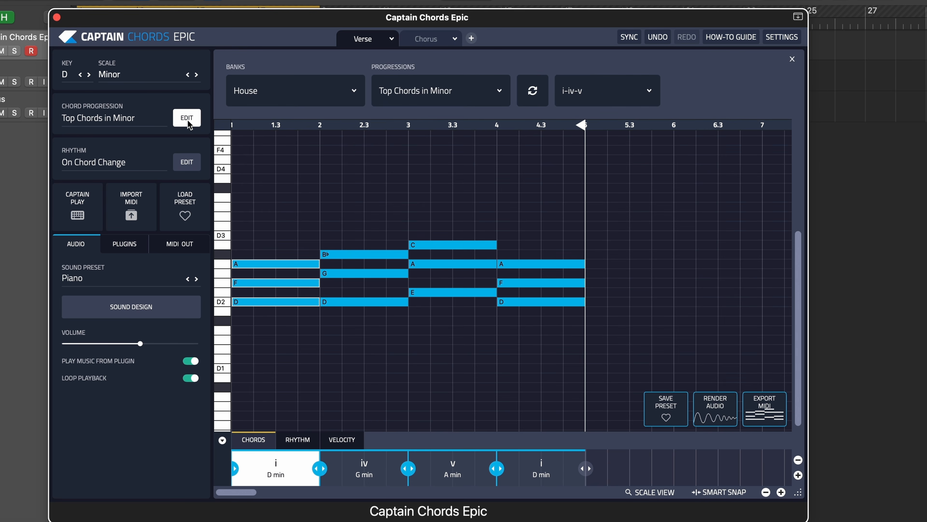
click(603, 90)
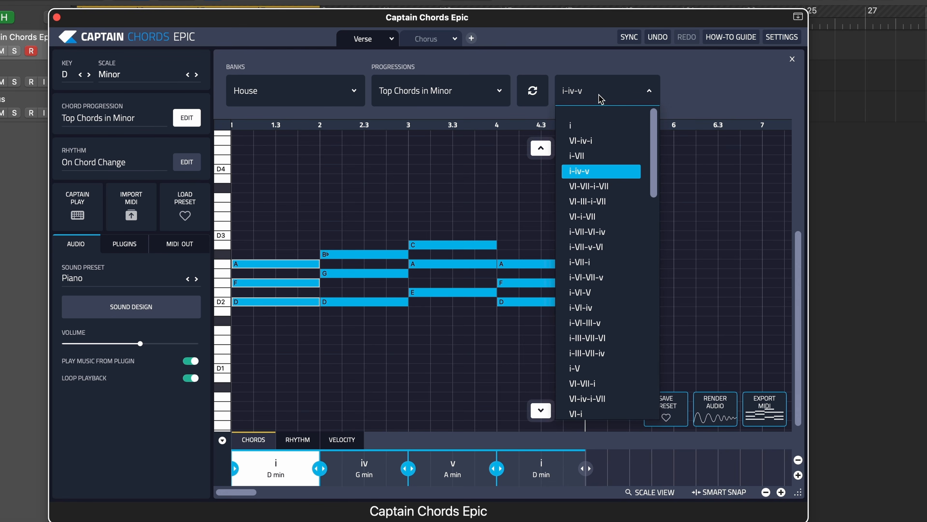
click(597, 231)
click(487, 213)
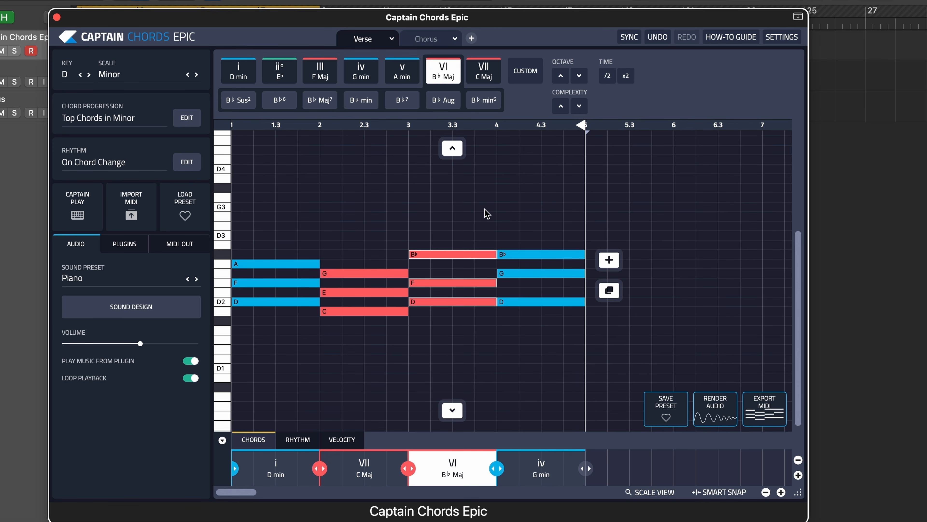
key(space)
- Replace the Verse chords with the i-VII-v-VI progression
click(184, 118)
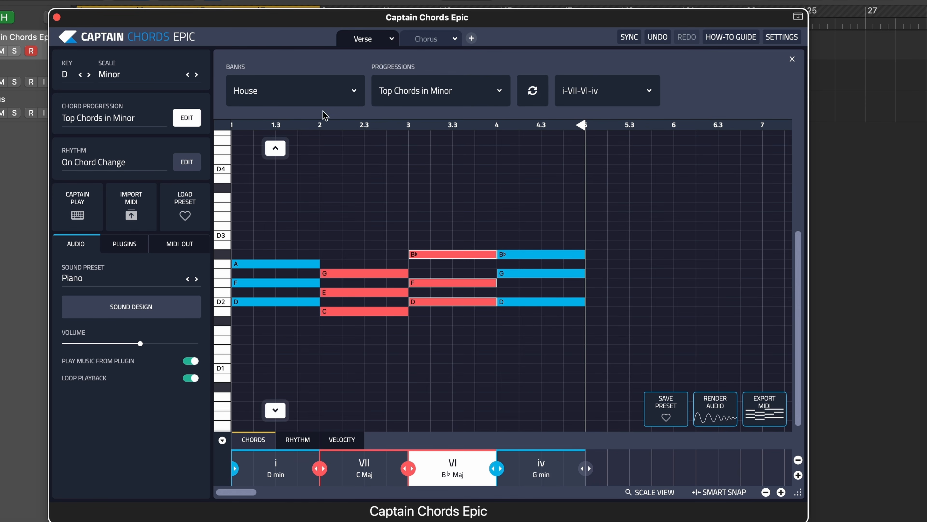
click(585, 91)
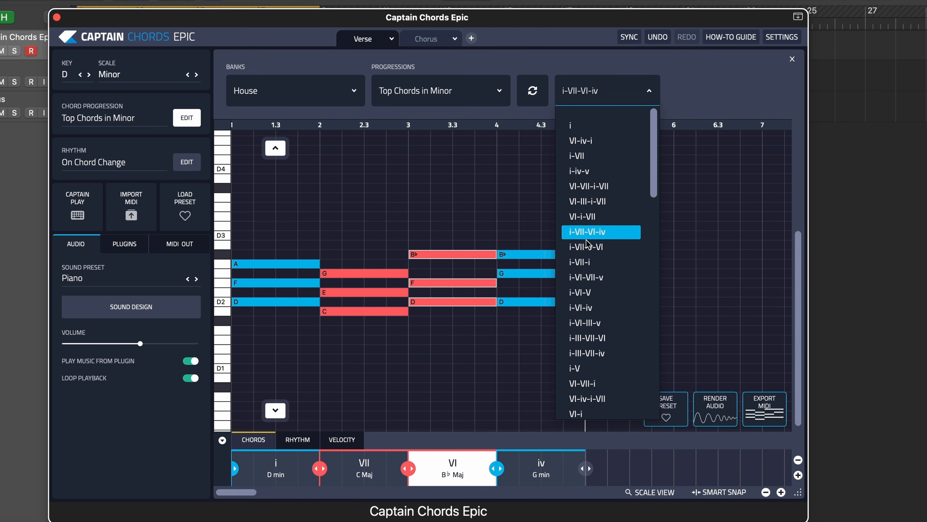
click(588, 248)
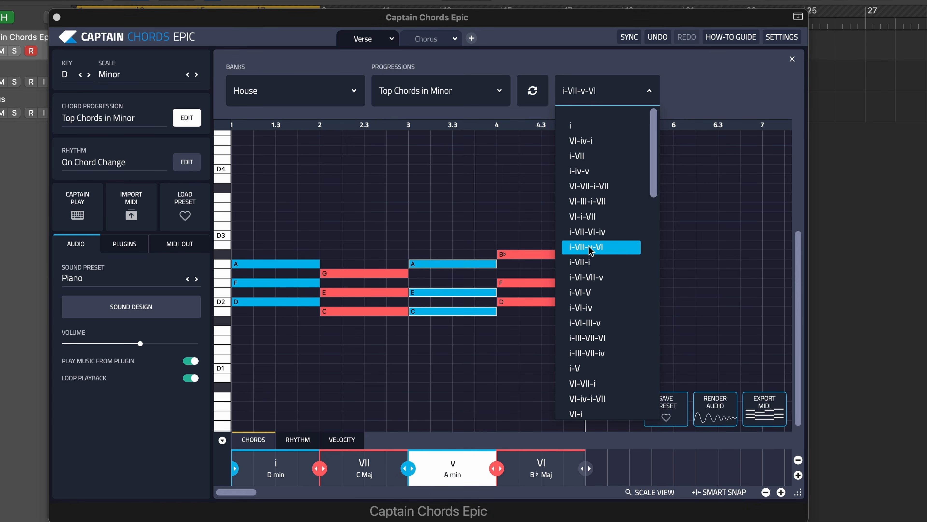
click(514, 233)
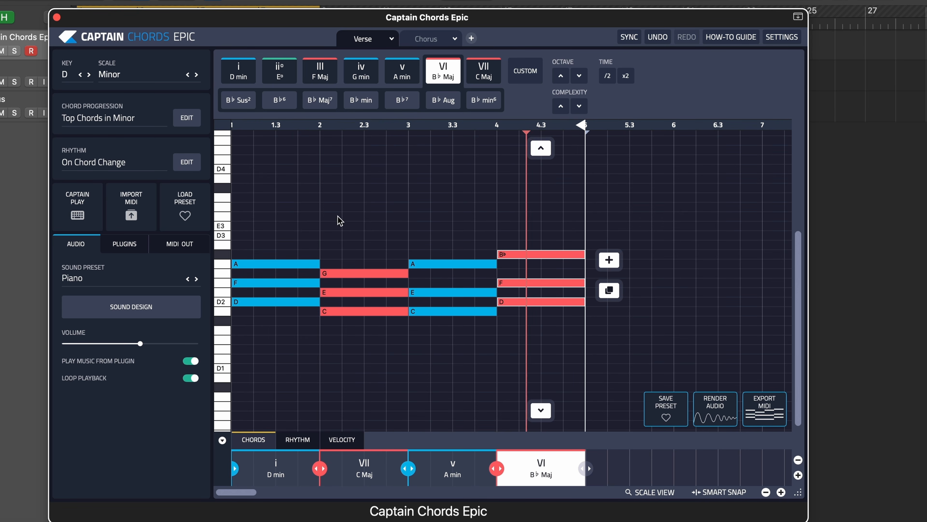
- Replace the Verse chords with the i-VII-i progression and audition it
click(185, 119)
click(601, 101)
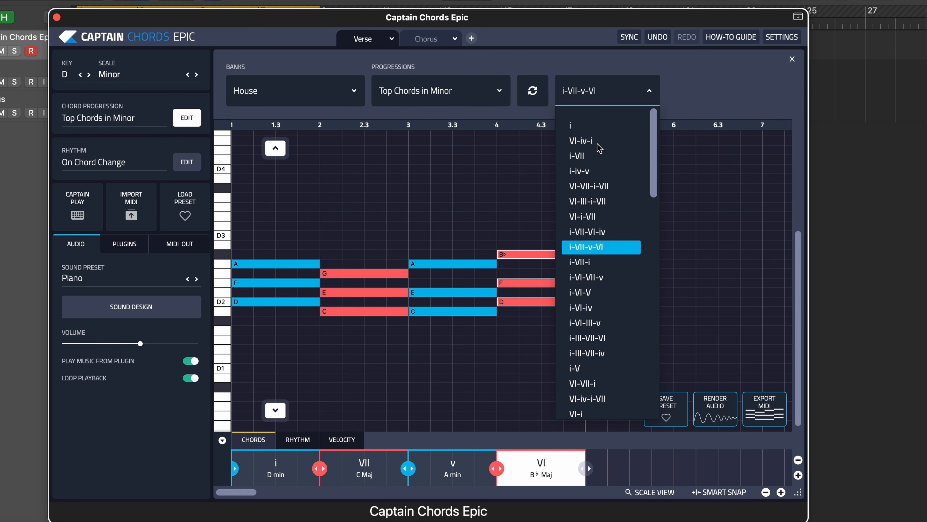
click(584, 263)
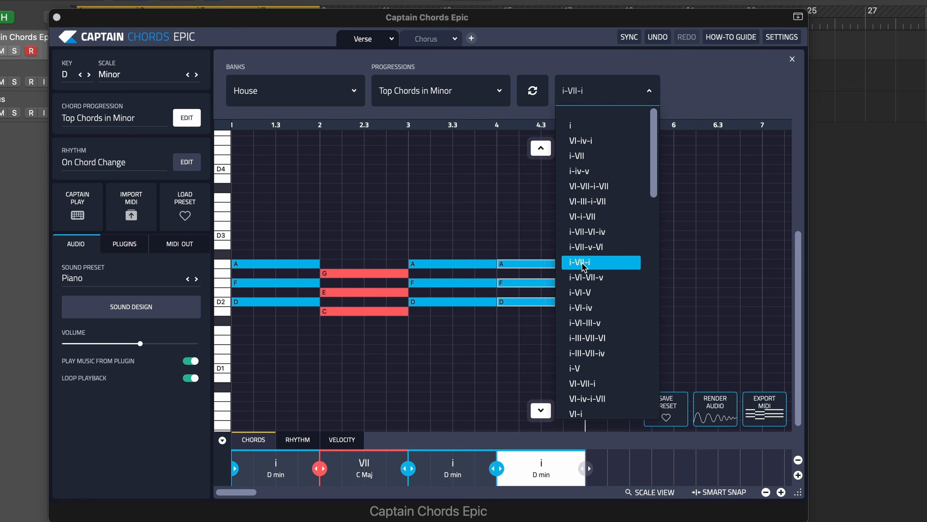
click(489, 215)
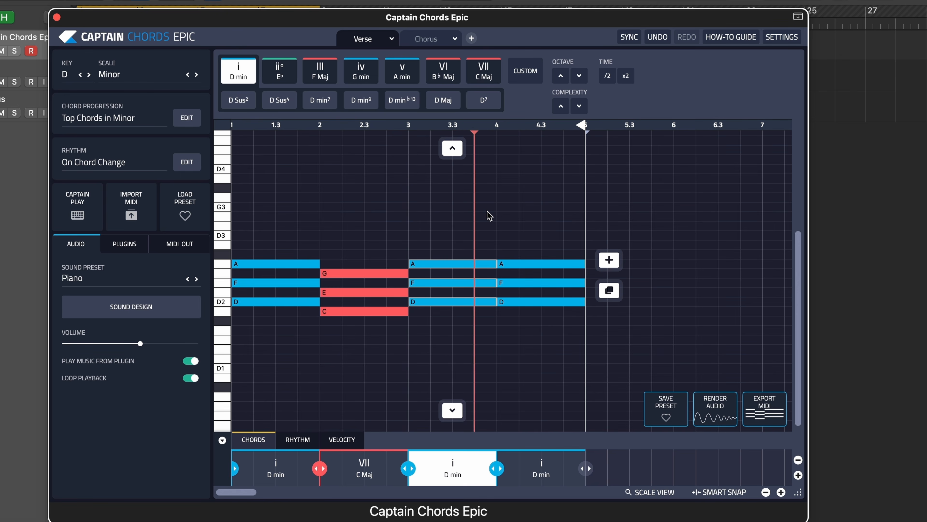
key(space)
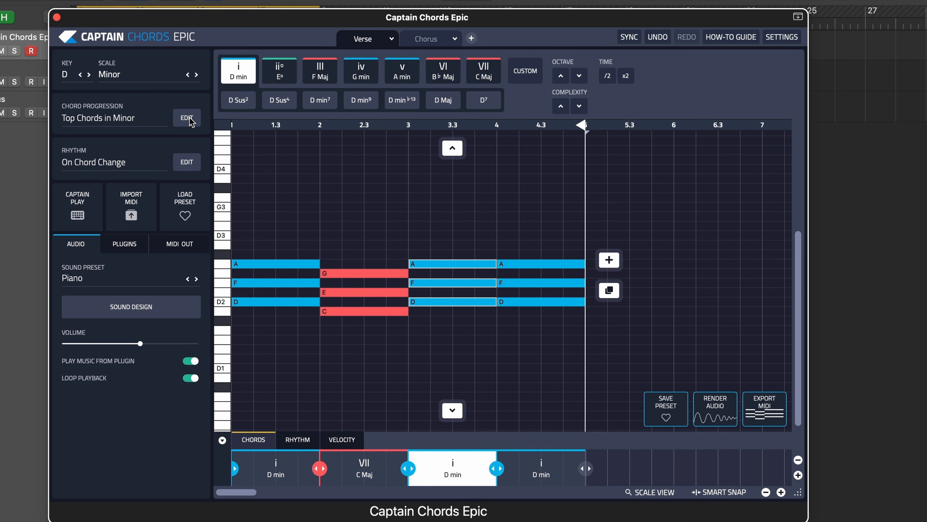
- Replace the Verse chords with the i-VII-VI-VII progression and play it back
click(191, 120)
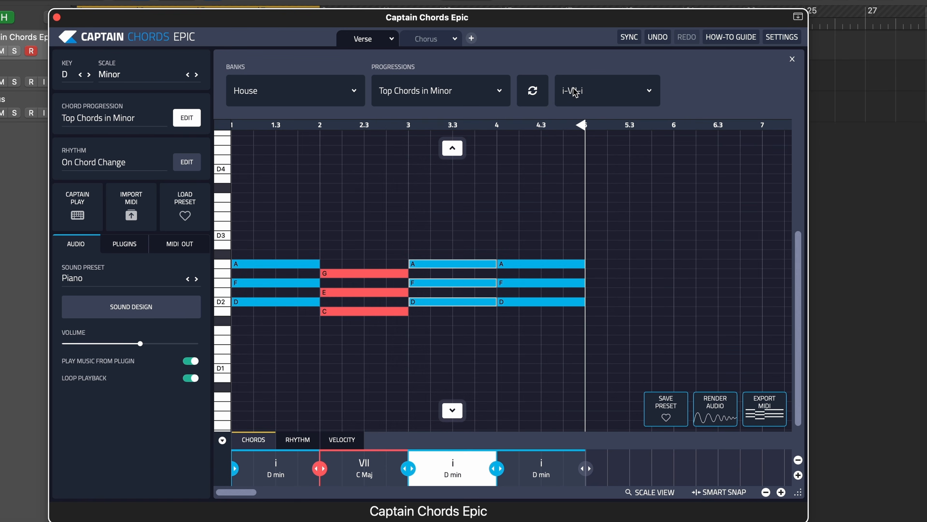
click(575, 94)
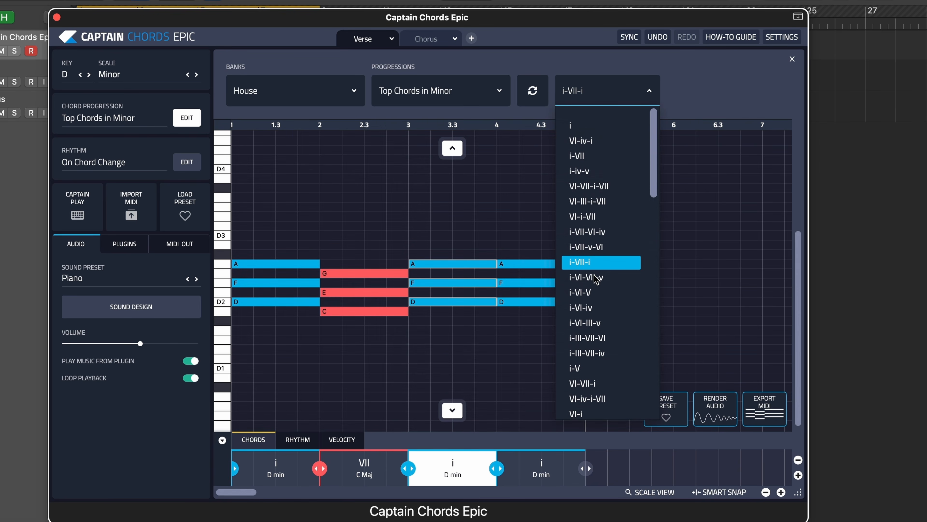
scroll(596, 280, down, 5)
click(592, 330)
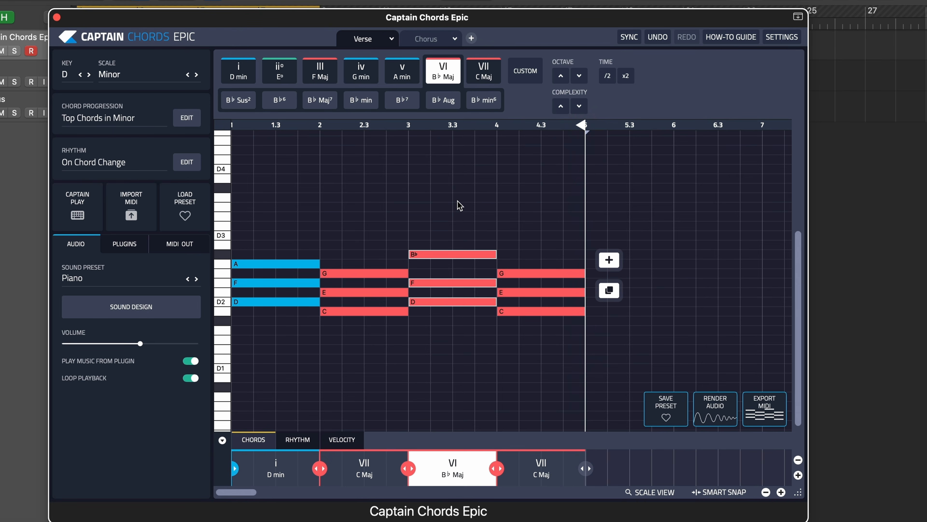
key(space)
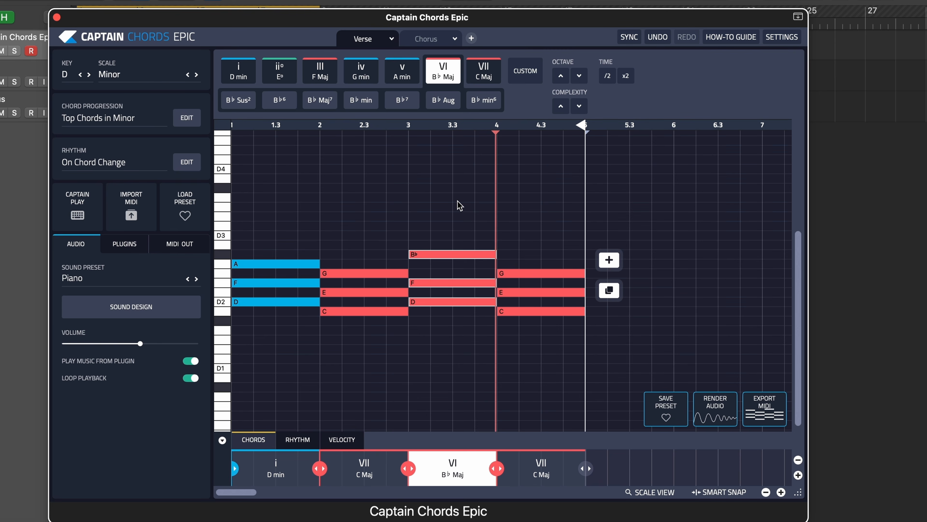
key(space)
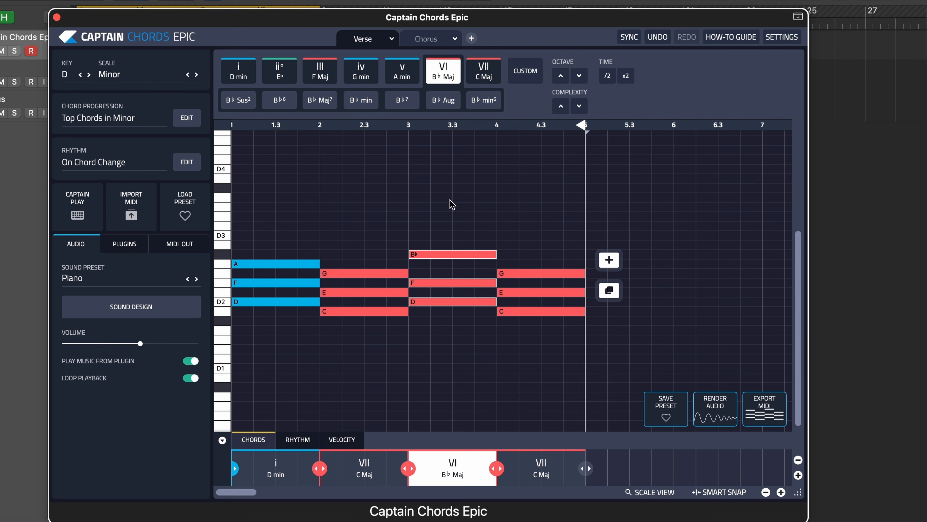
- Try the i-VII-i progression for the Verse chords
click(185, 118)
click(601, 101)
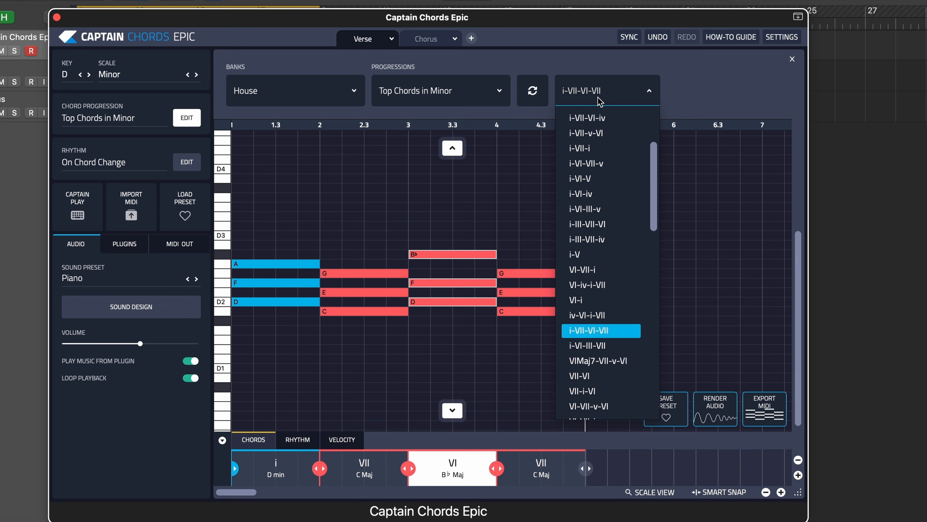
scroll(605, 252, up, 3)
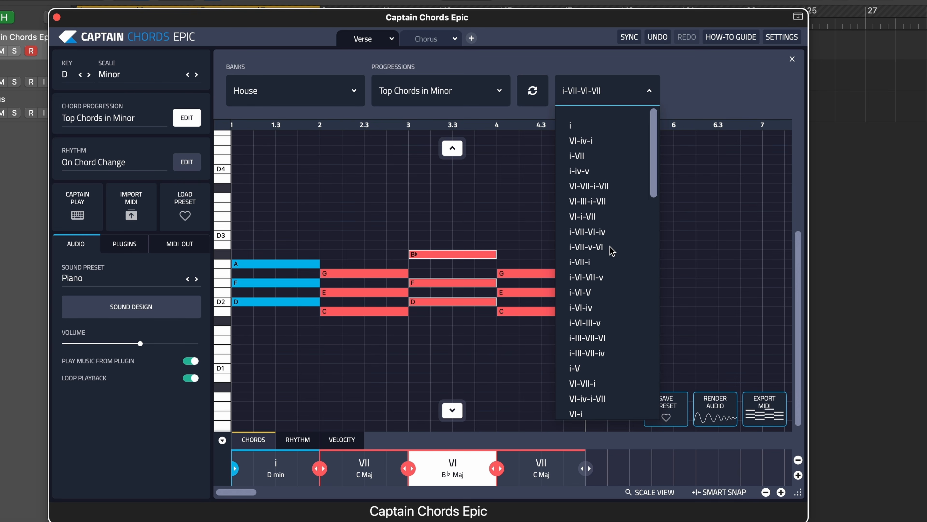
click(585, 263)
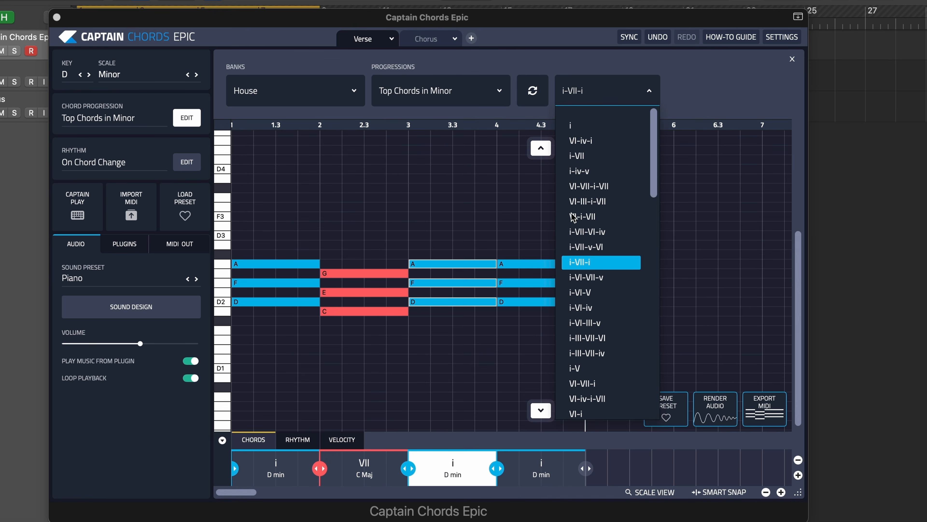
click(695, 90)
- Undo the Verse progression changes back to the i-iv-v-i chords and play them back
click(658, 37)
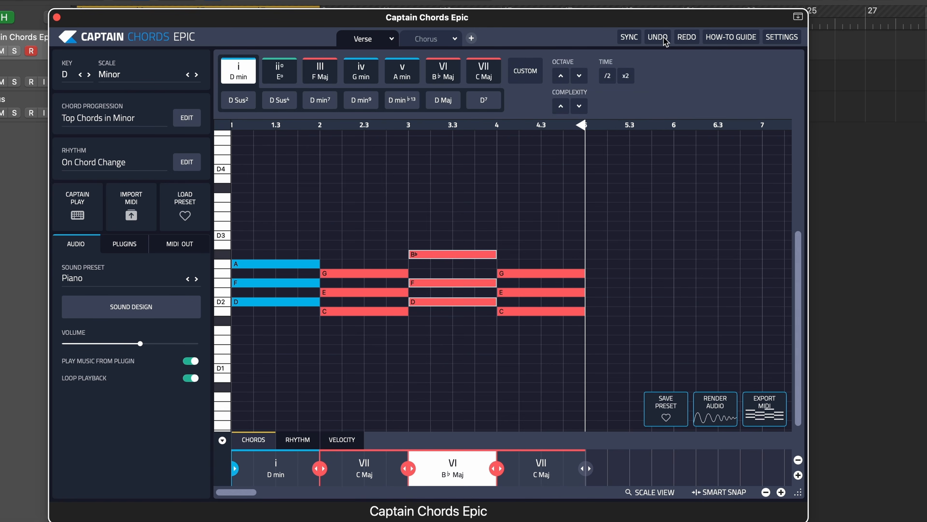
click(663, 38)
click(663, 38)
click(664, 38)
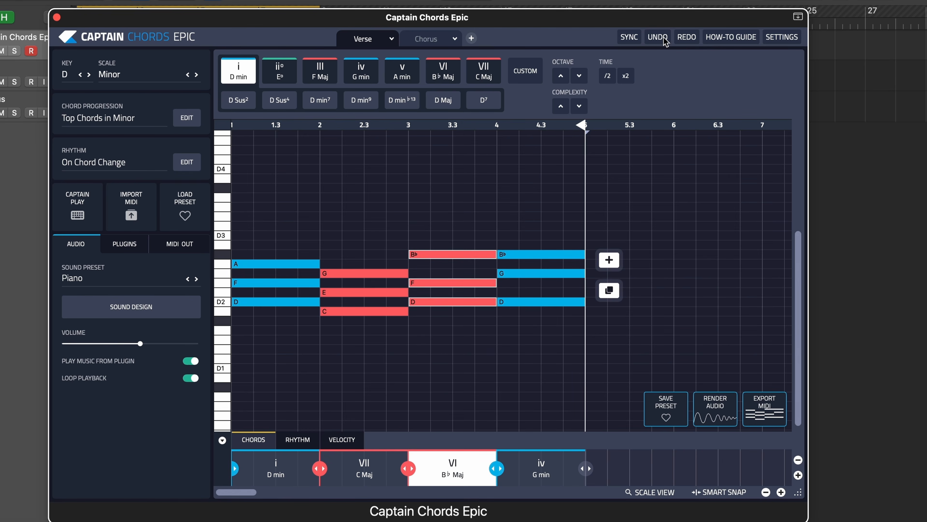
click(663, 38)
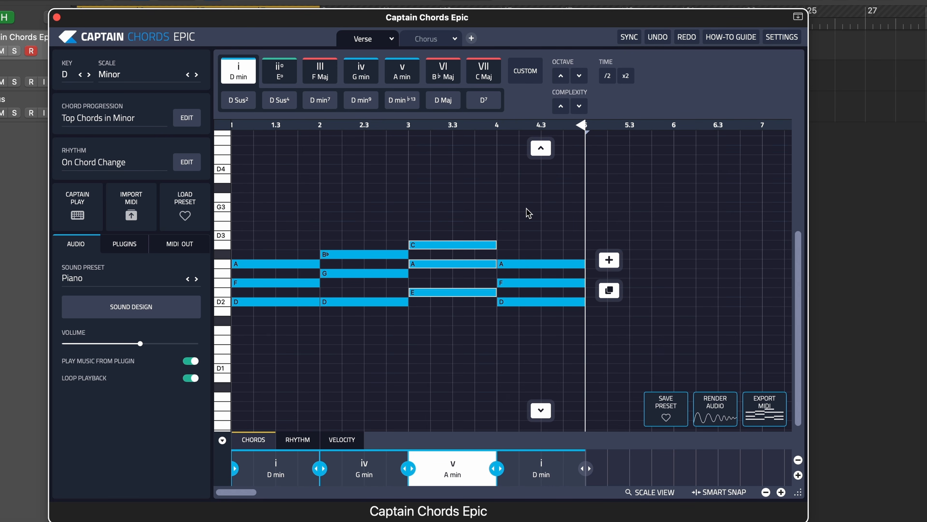
key(space)
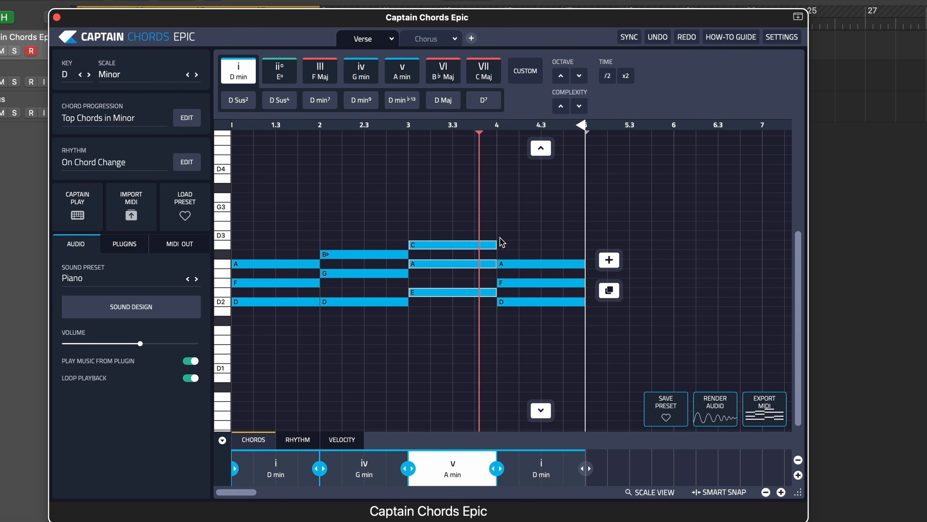
key(space)
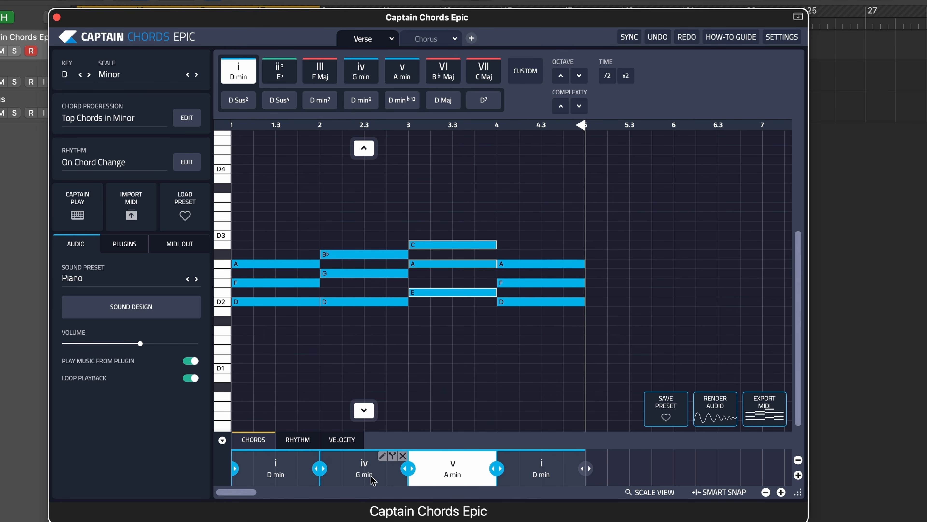
- Change the Verse's second chord to VII (C Maj) and play the progression
click(363, 470)
click(484, 70)
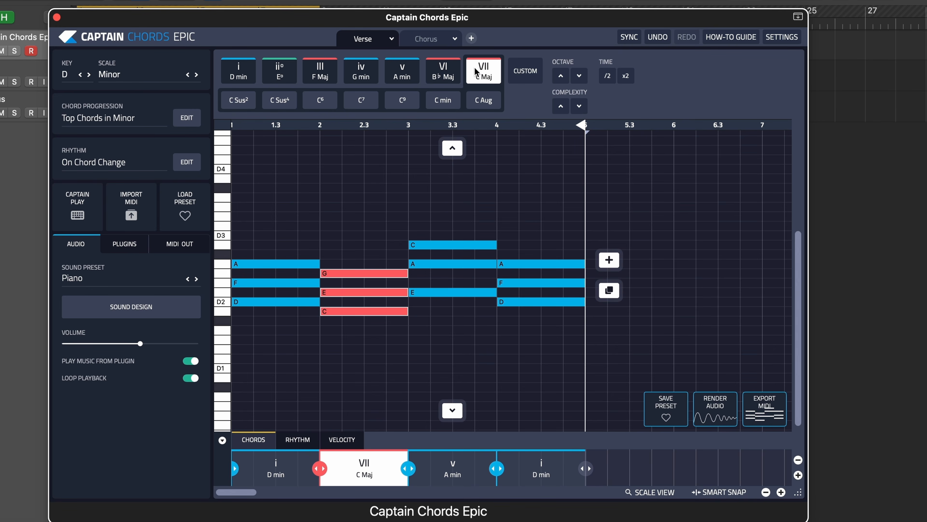
key(space)
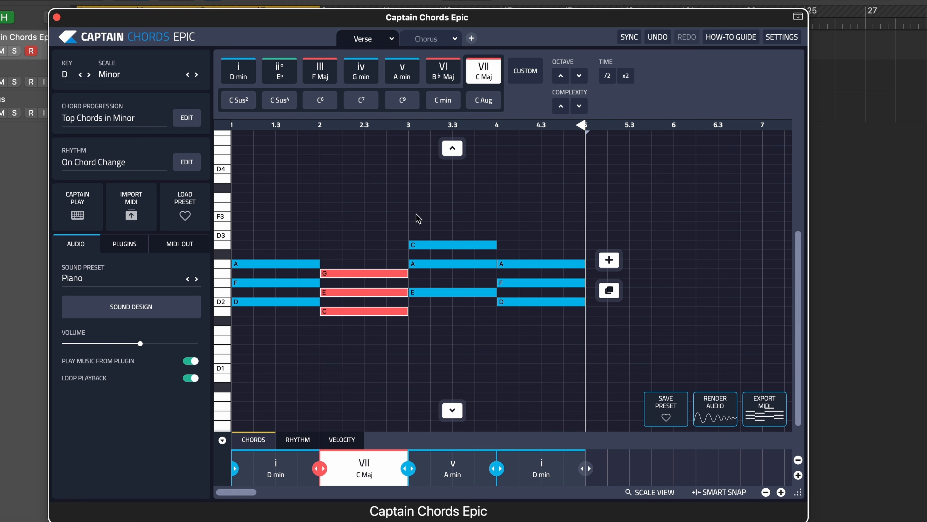
- Browse the Popular and Genre rhythm lists and the available genre banks for the Verse
click(186, 164)
click(290, 70)
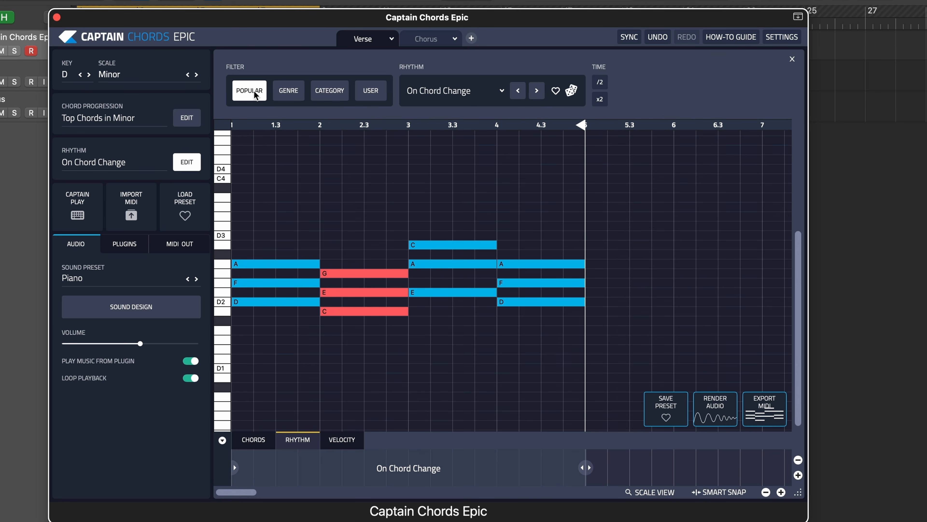
click(440, 91)
scroll(444, 308, up, 10)
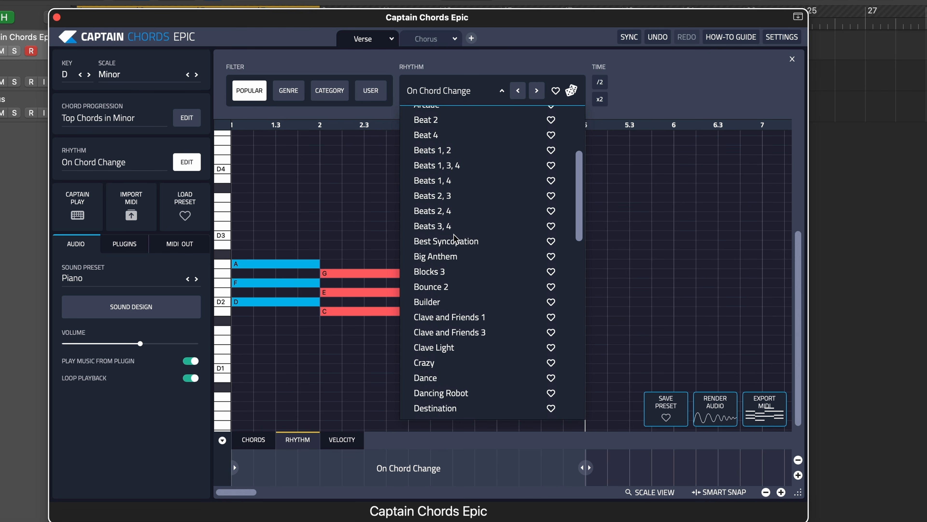
click(289, 92)
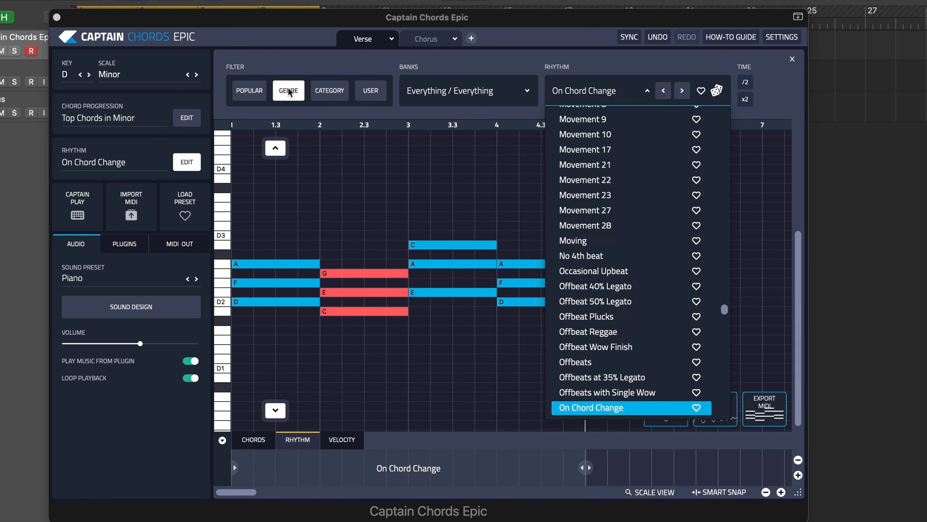
scroll(626, 219, up, 10)
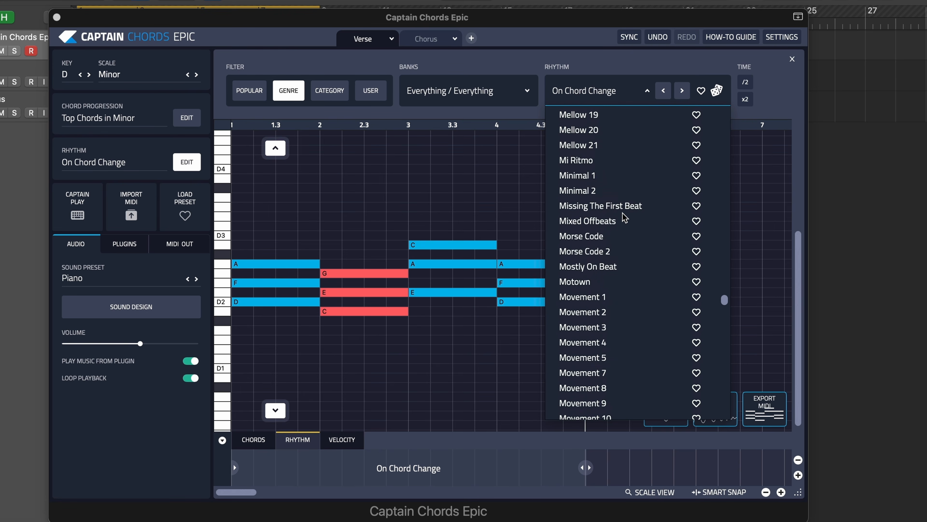
scroll(625, 218, up, 6)
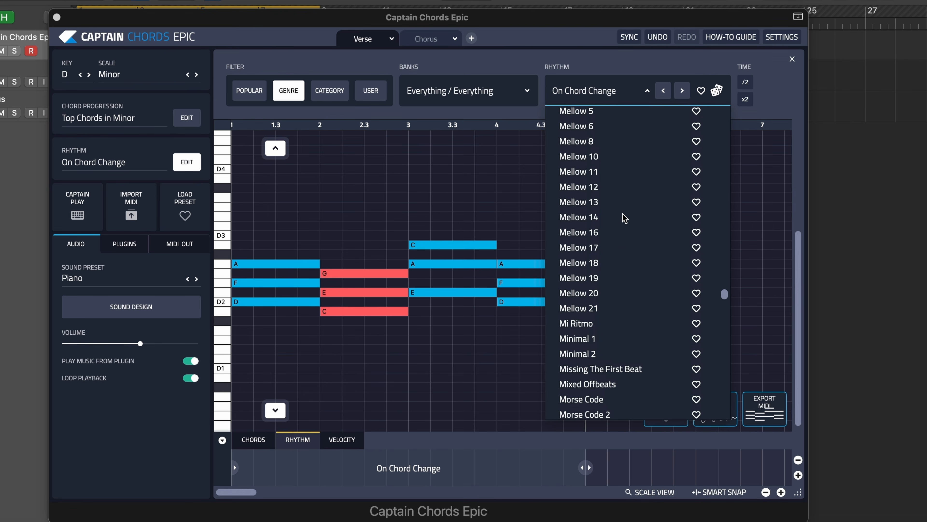
scroll(625, 218, down, 15)
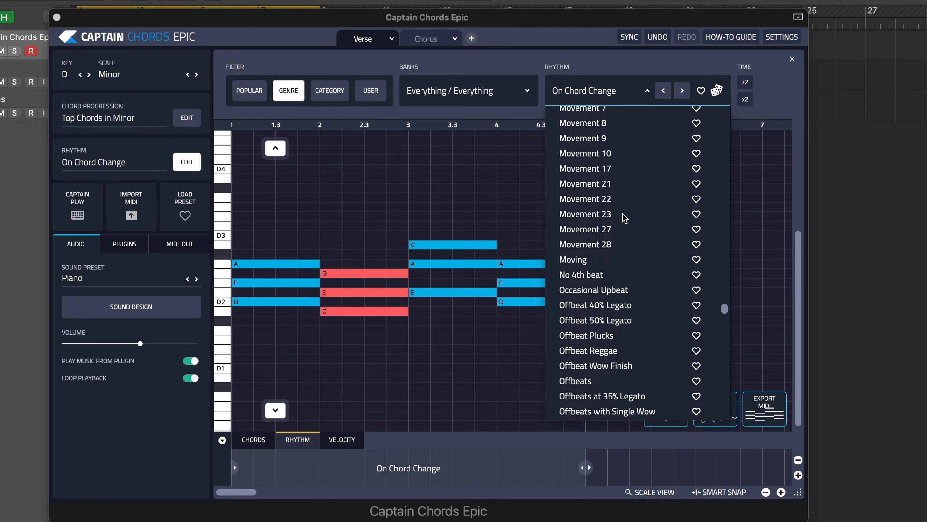
scroll(625, 218, down, 13)
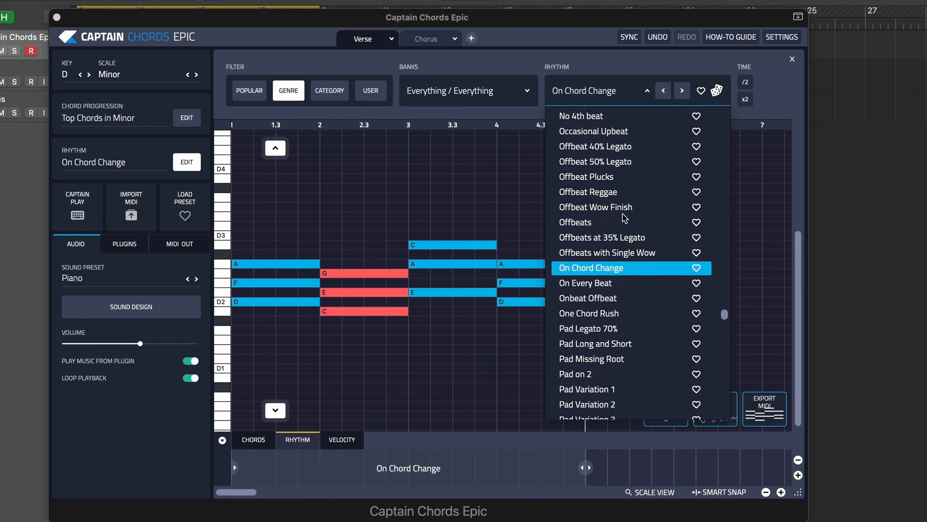
click(450, 95)
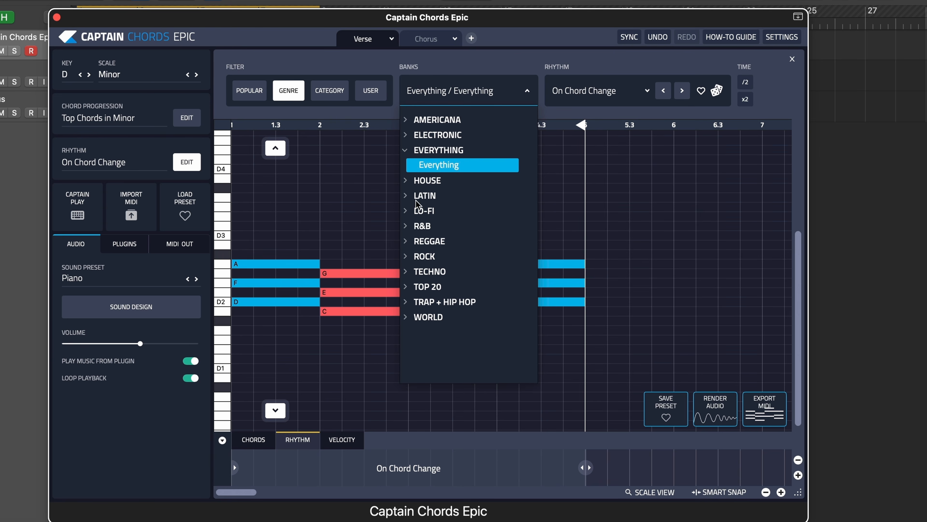
- Filter rhythms by category and try Pad Variation 4, 2, 1 and Pad Missing Root from the Blocks bank on the Verse
click(330, 92)
click(430, 97)
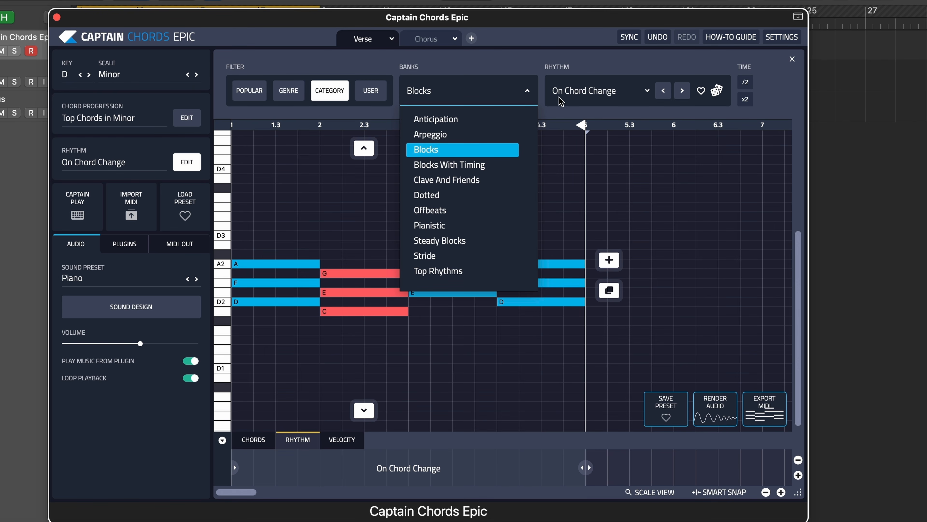
click(575, 93)
click(585, 93)
click(589, 96)
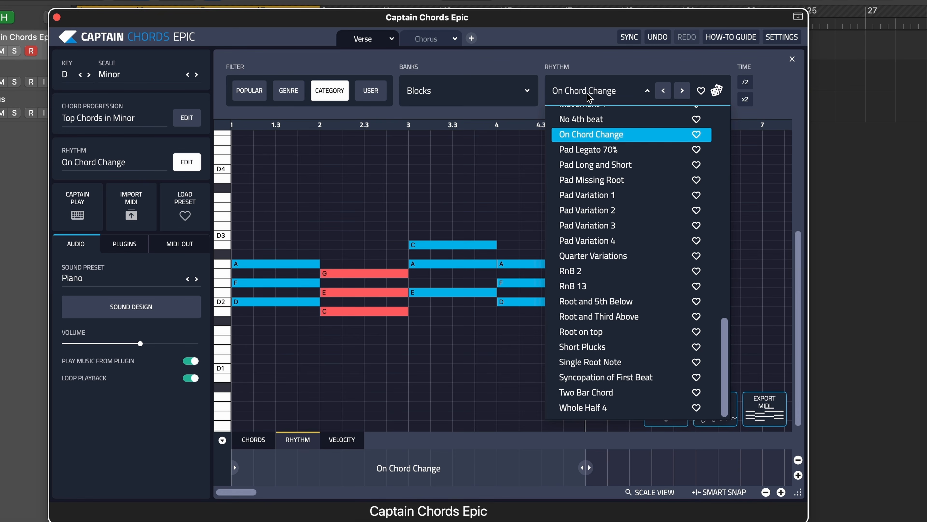
click(601, 241)
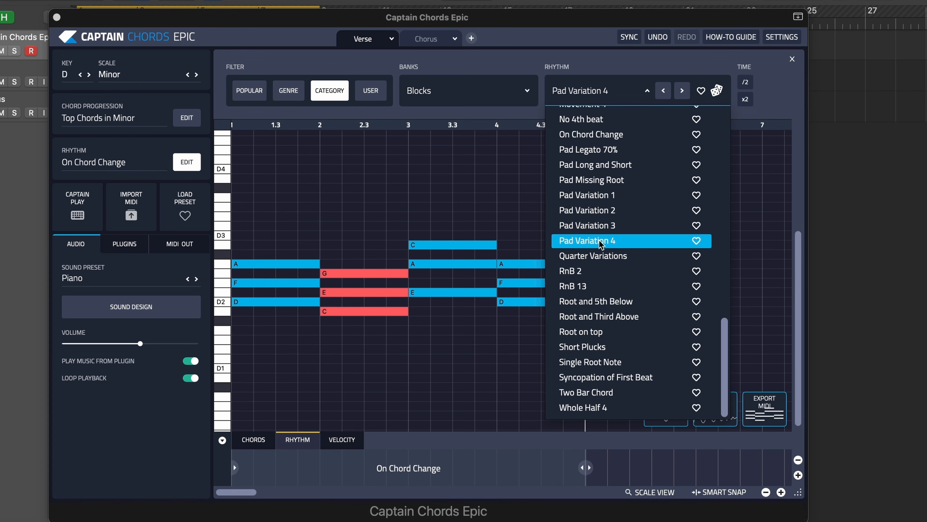
click(593, 210)
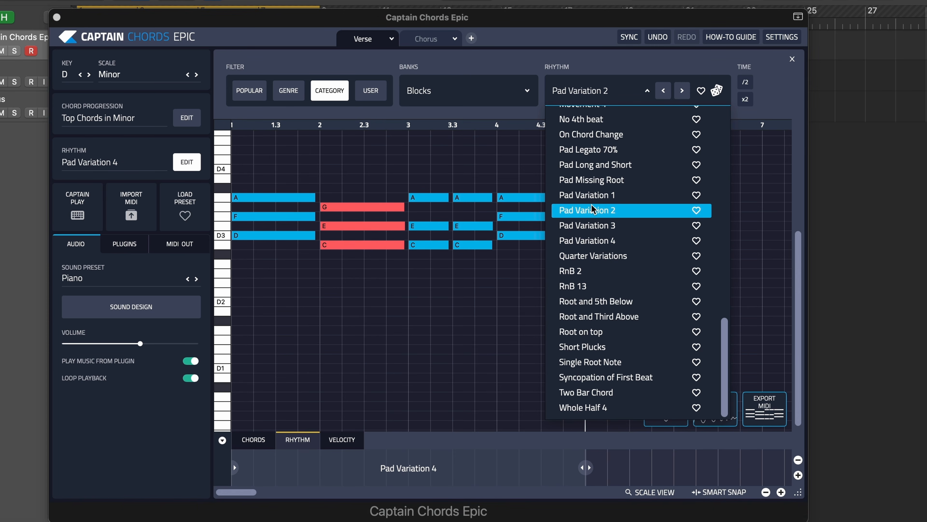
click(594, 196)
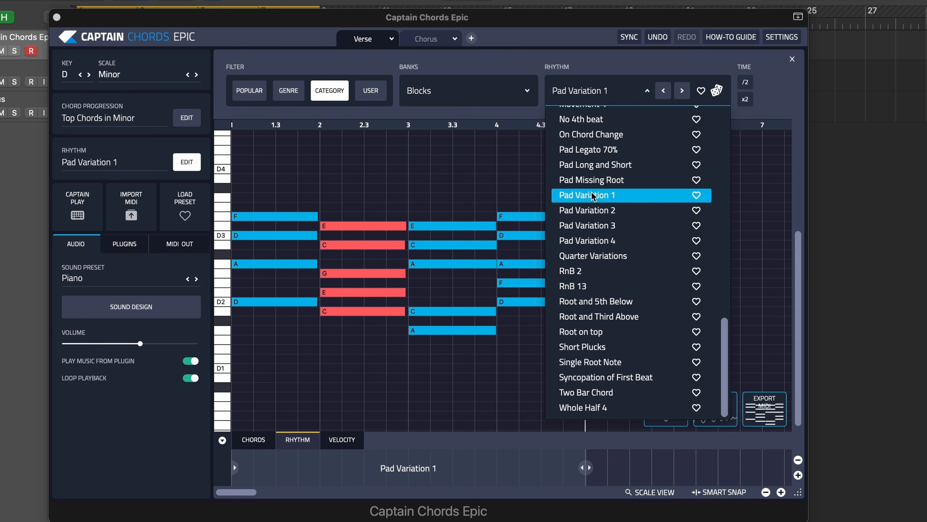
click(594, 180)
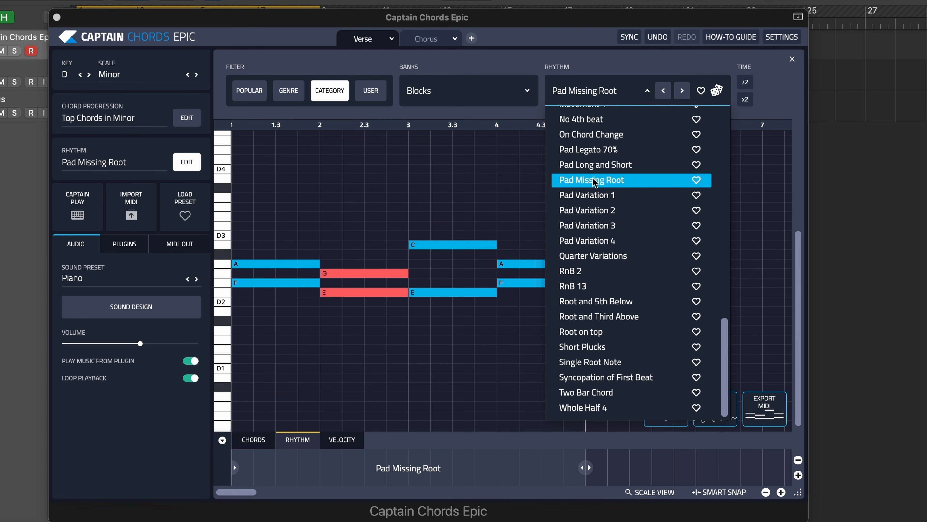
- Switch to the Pianistic rhythm bank, apply Anticipation 1 and then Anticipation 2 to the Verse, and play it back
click(430, 92)
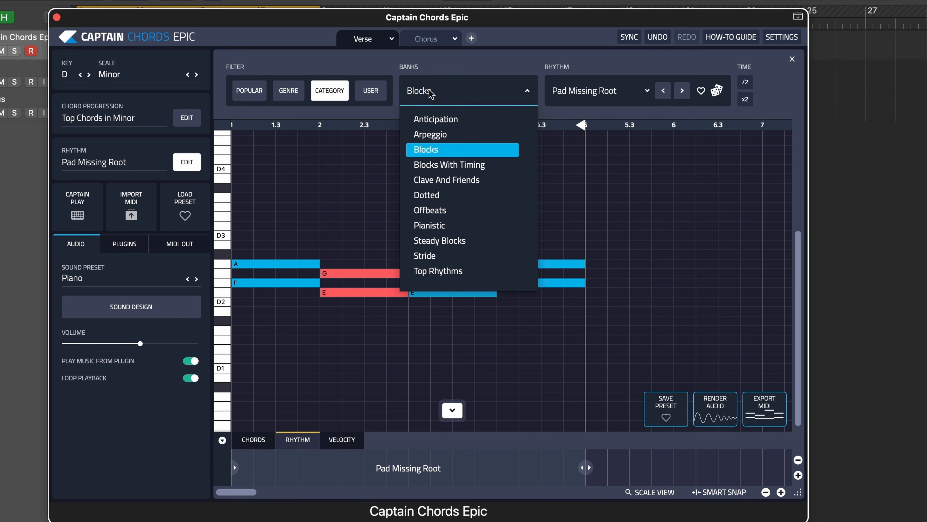
click(441, 225)
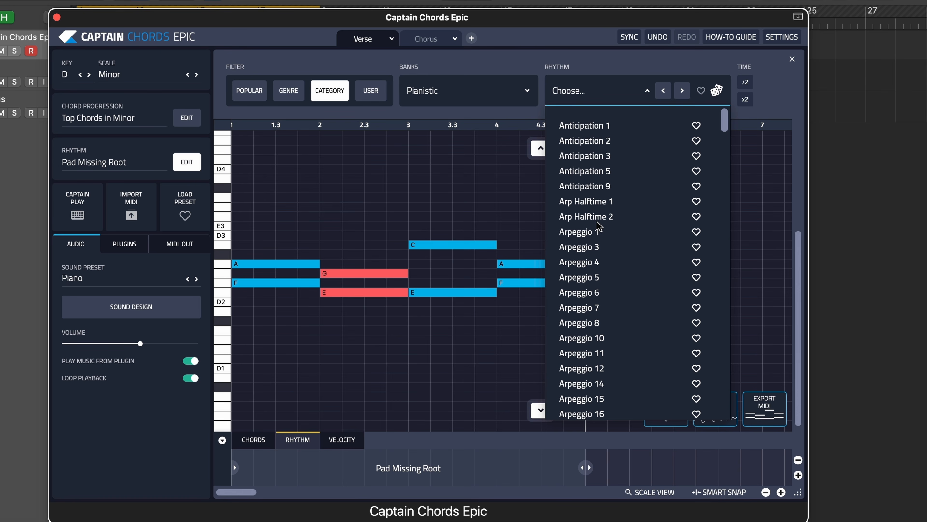
click(592, 126)
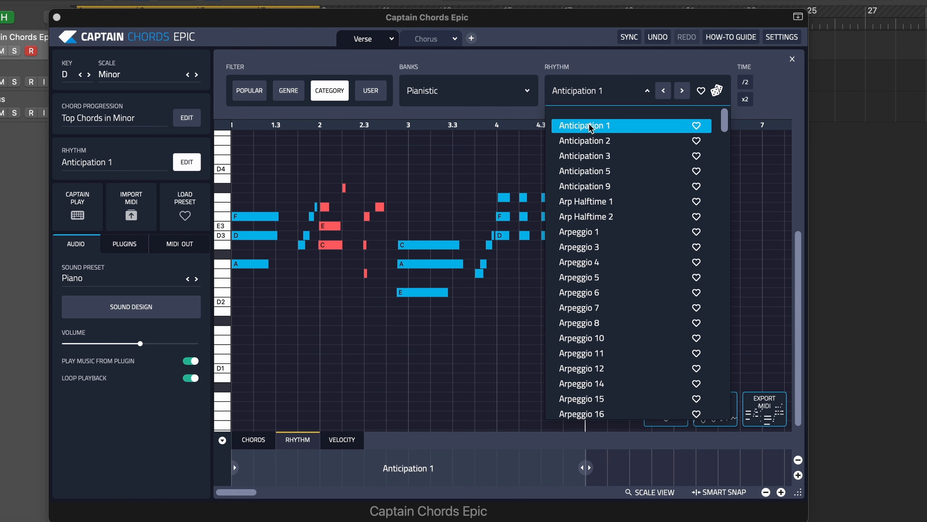
click(591, 142)
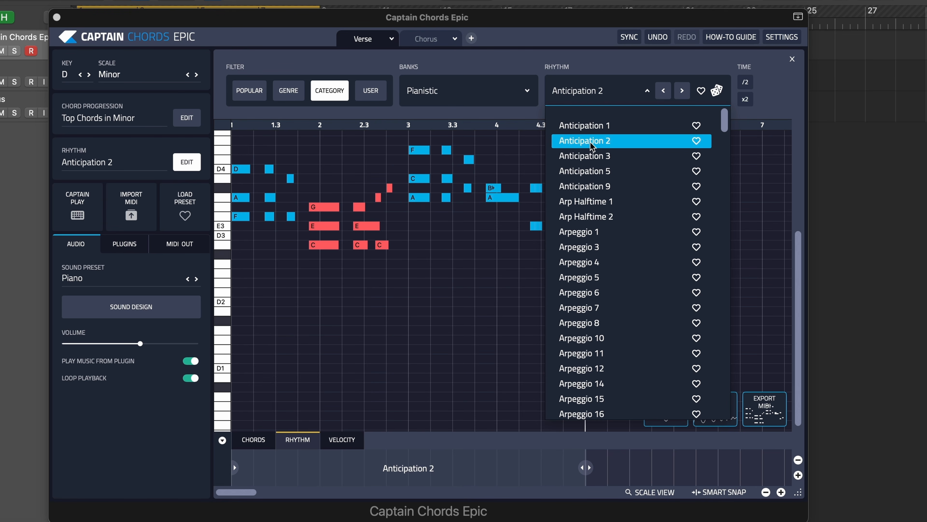
click(511, 68)
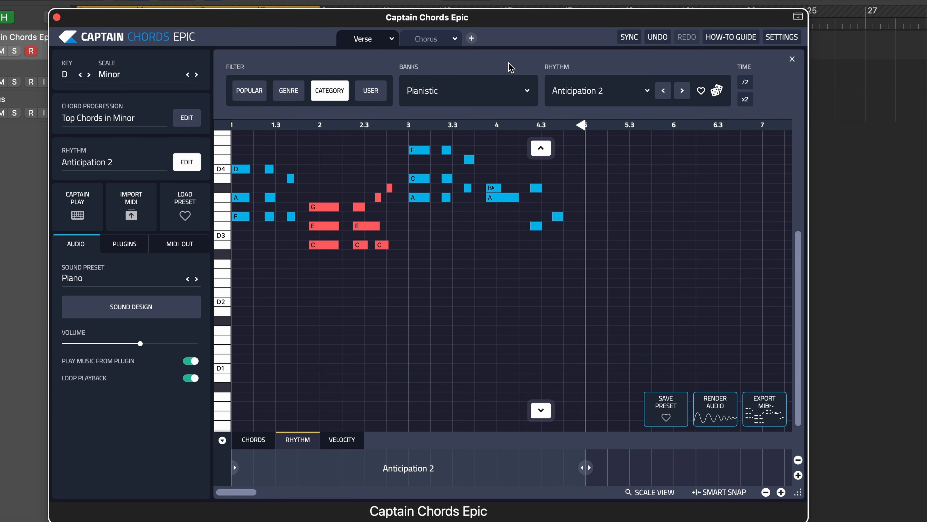
scroll(485, 260, up, 3)
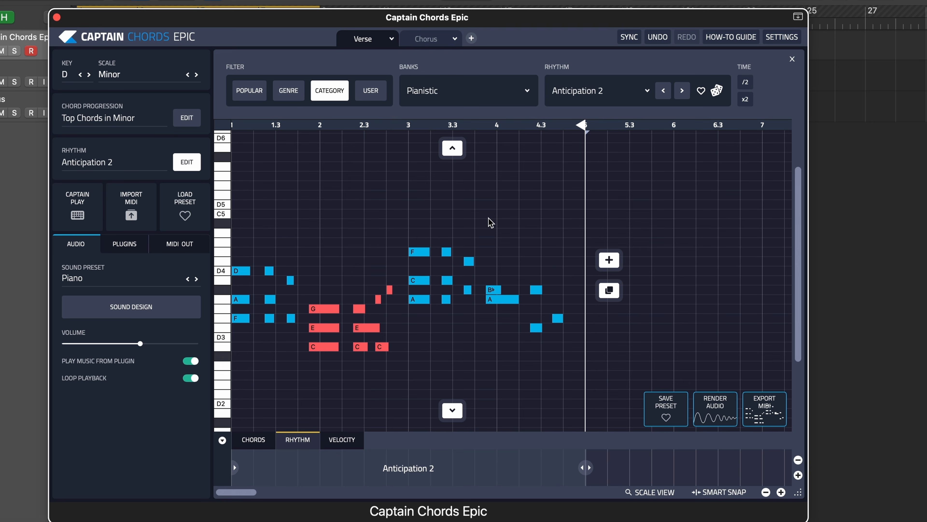
key(space)
key(space)
- Audition the Anticipation 3, 5 and 9 rhythms on the Verse, ending with Arp Halftime 1 applied
click(681, 92)
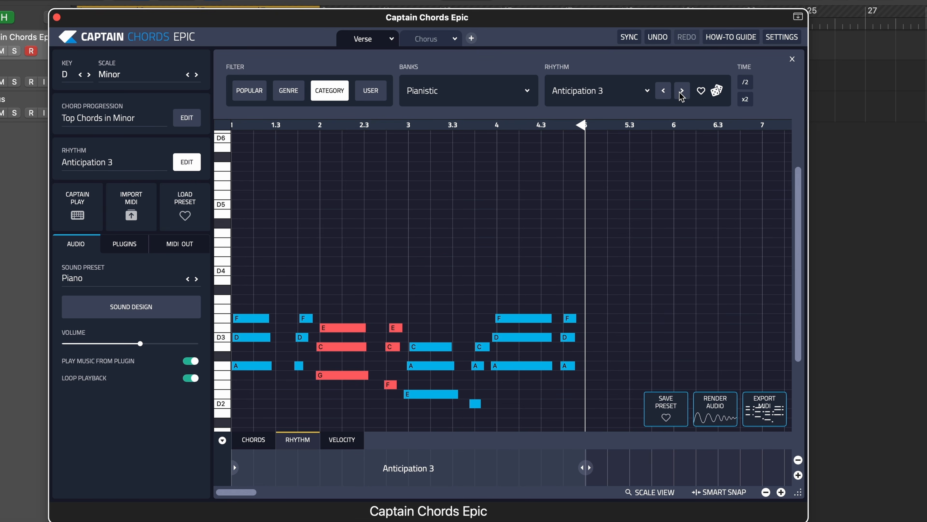
key(space)
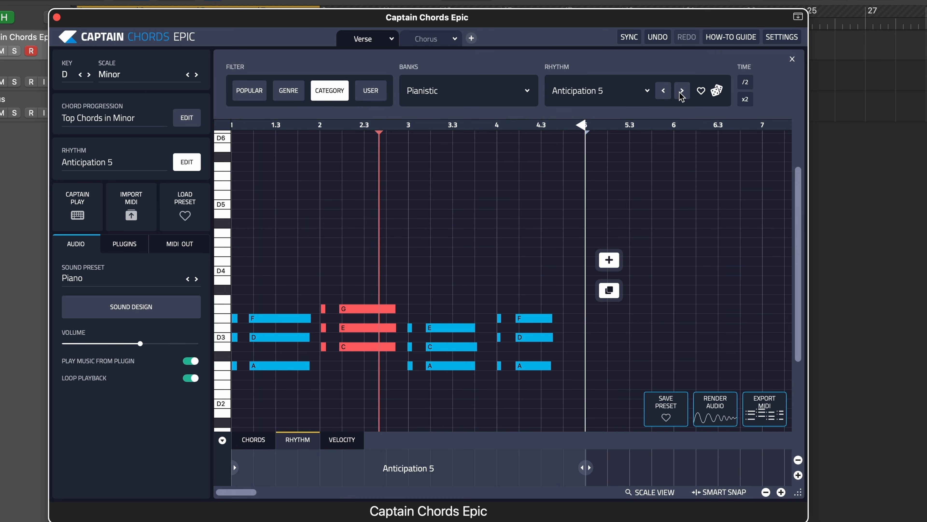
click(681, 90)
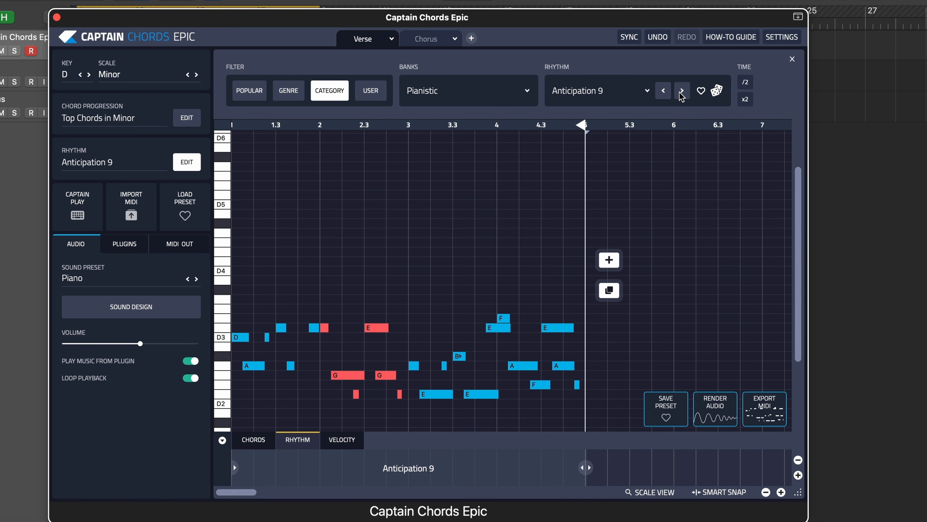
click(681, 91)
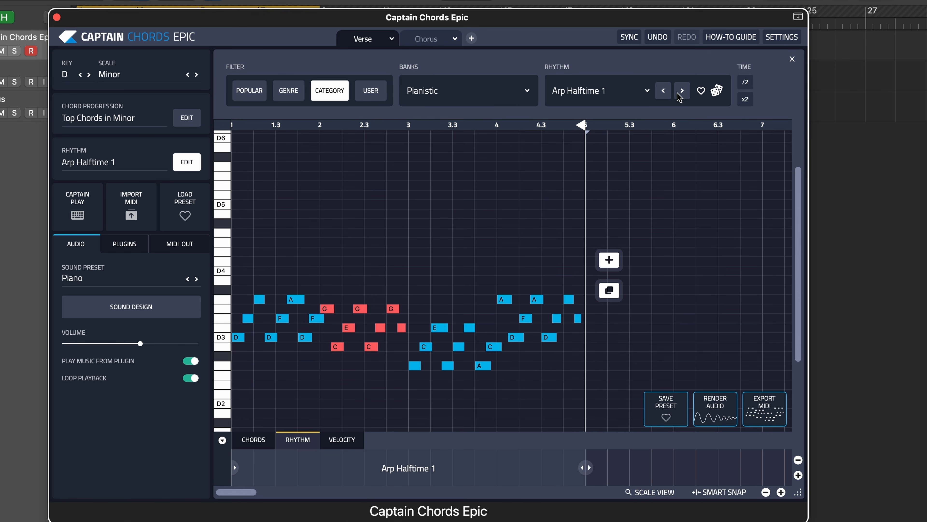
- Switch to the Blocks rhythm bank and audition the Constant rhythms from Constant 1 through Constant 15 on the Verse
click(445, 99)
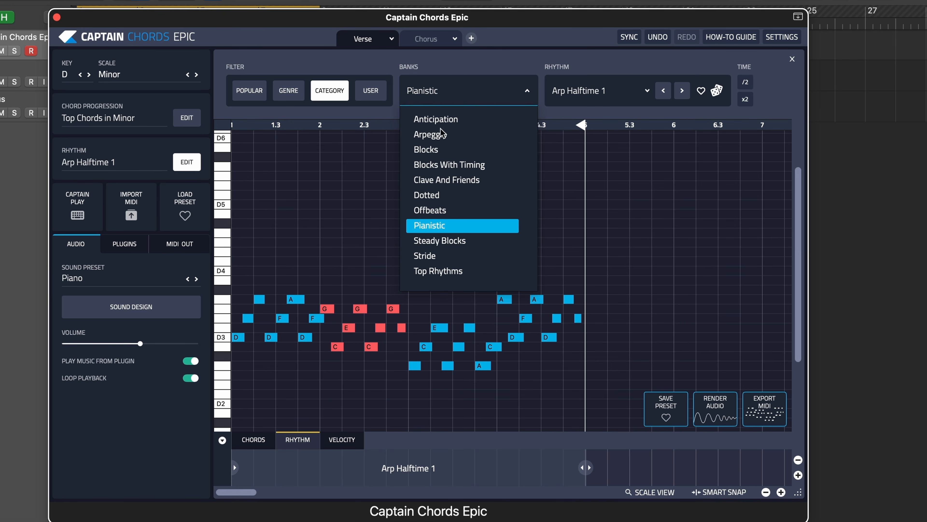
click(434, 151)
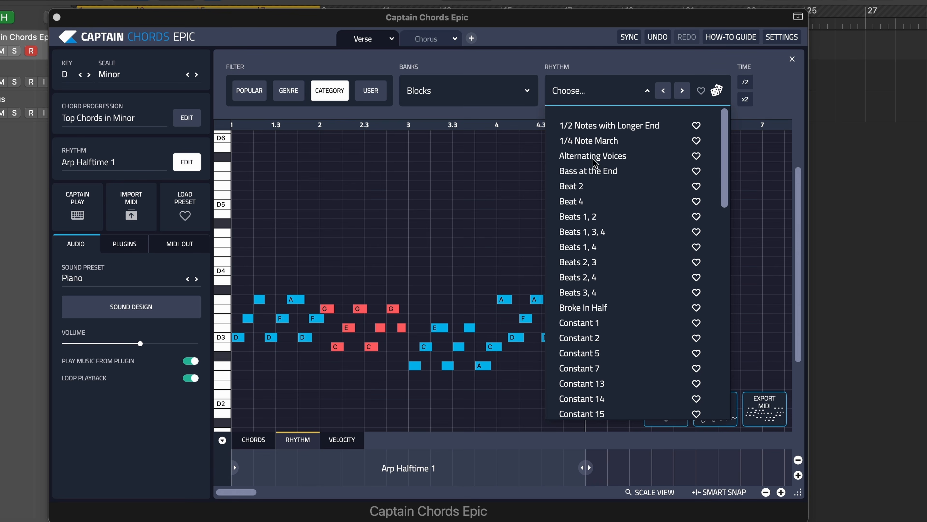
scroll(592, 234, down, 3)
click(591, 248)
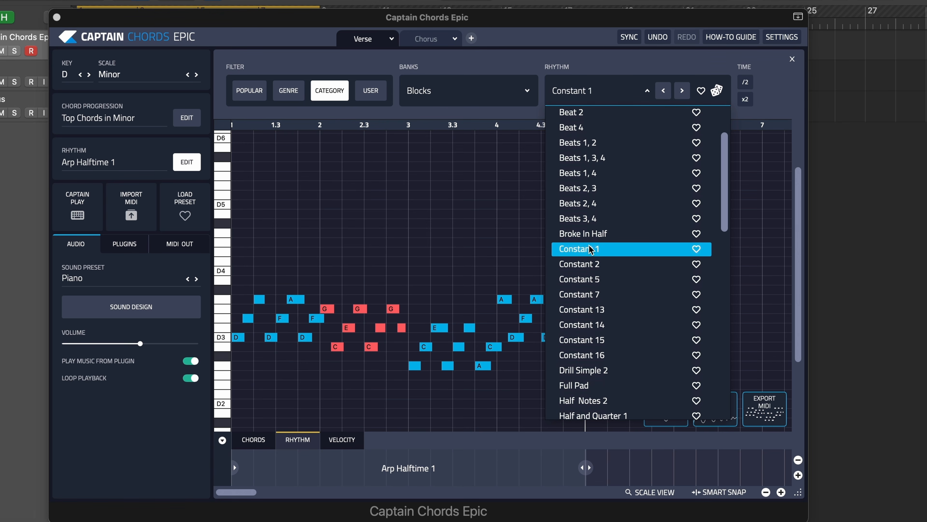
click(590, 265)
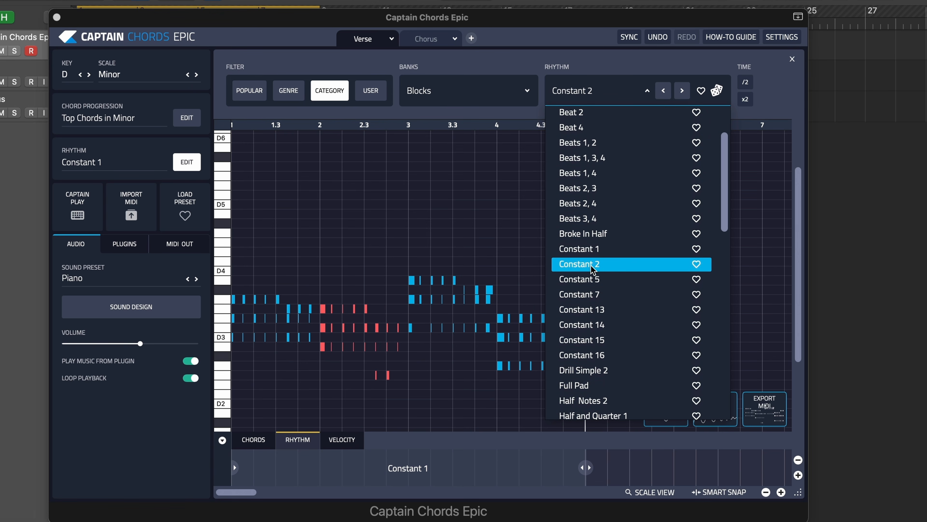
click(586, 281)
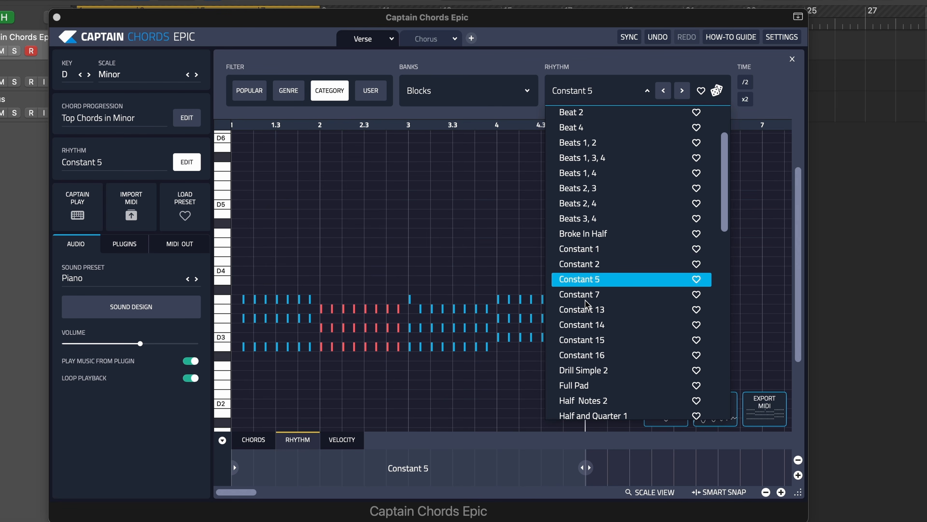
click(586, 300)
click(585, 303)
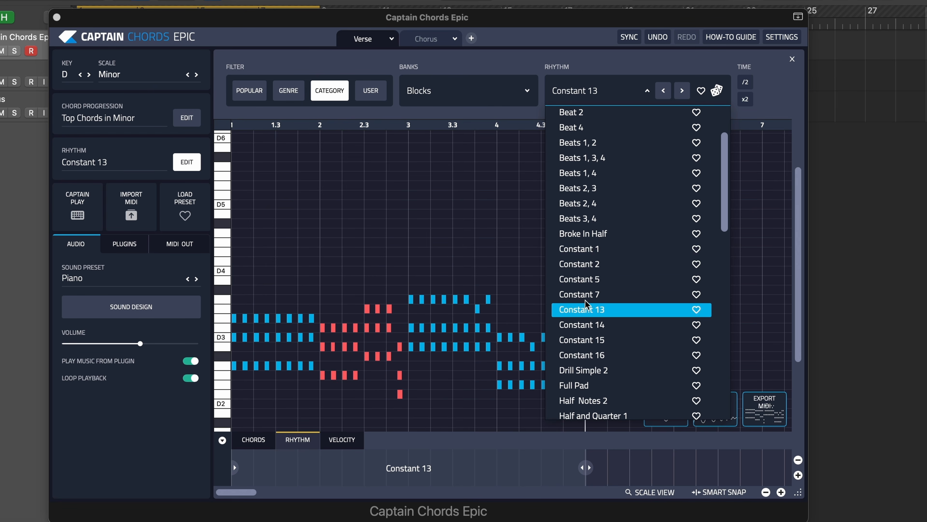
key(Down)
key(Down)
- Audition the Human 3, Human 4 and Human 17 rhythms on the Verse, and undo the Human 17 change
scroll(586, 303, down, 3)
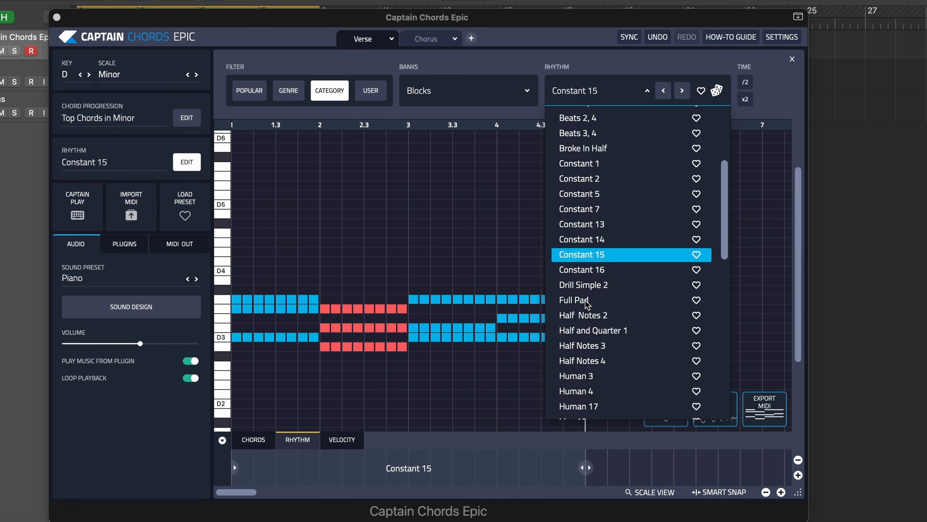
scroll(586, 303, down, 2)
click(572, 340)
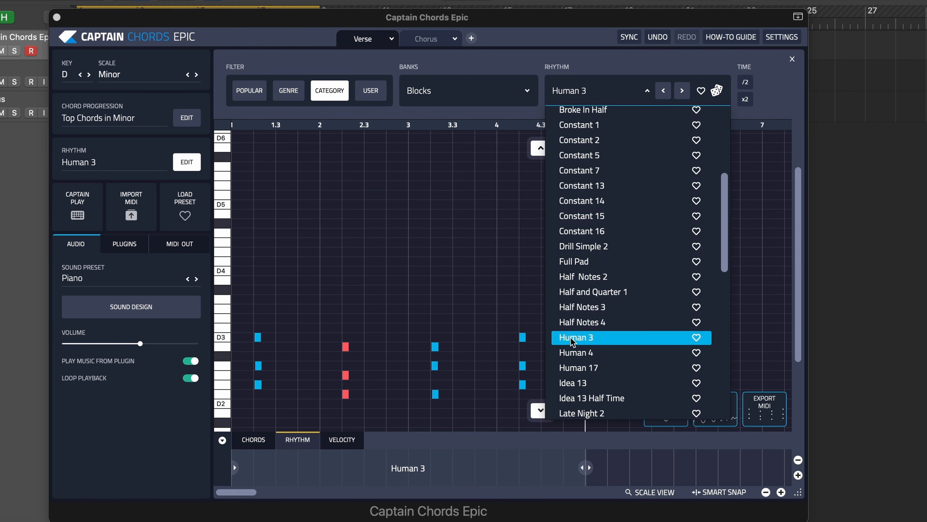
click(574, 353)
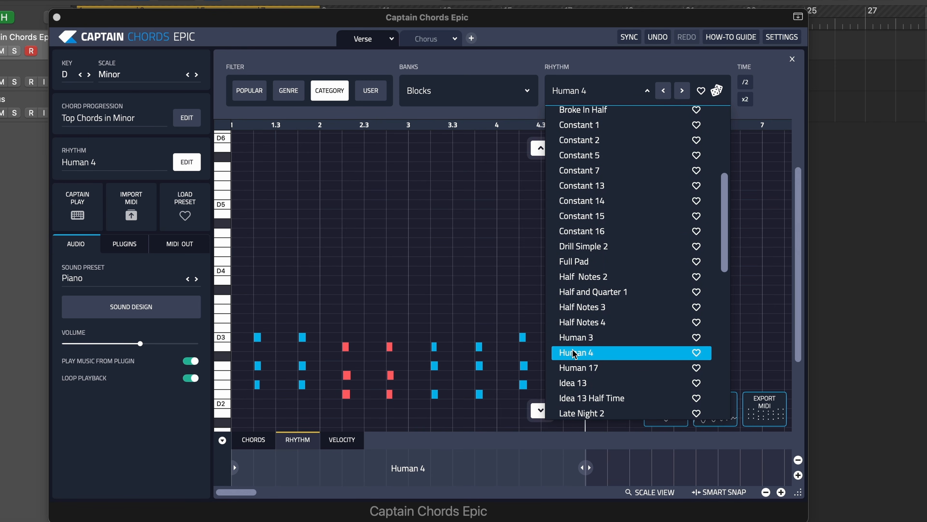
scroll(576, 347, down, 4)
click(588, 302)
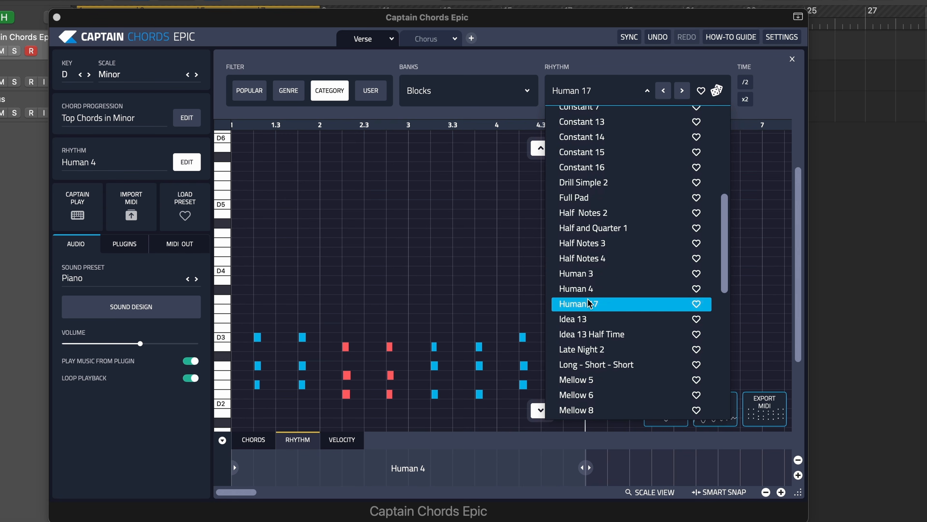
scroll(588, 303, down, 1)
scroll(588, 302, down, 1)
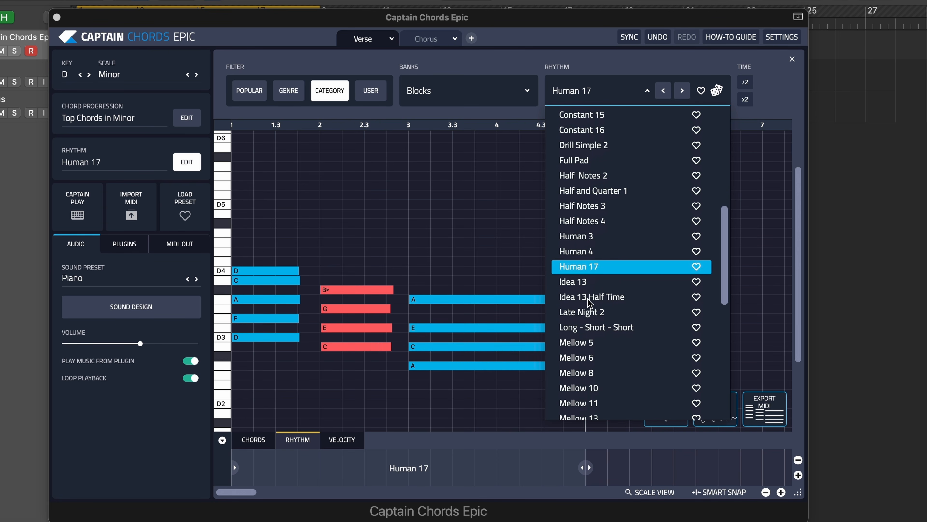
scroll(589, 302, down, 1)
click(524, 258)
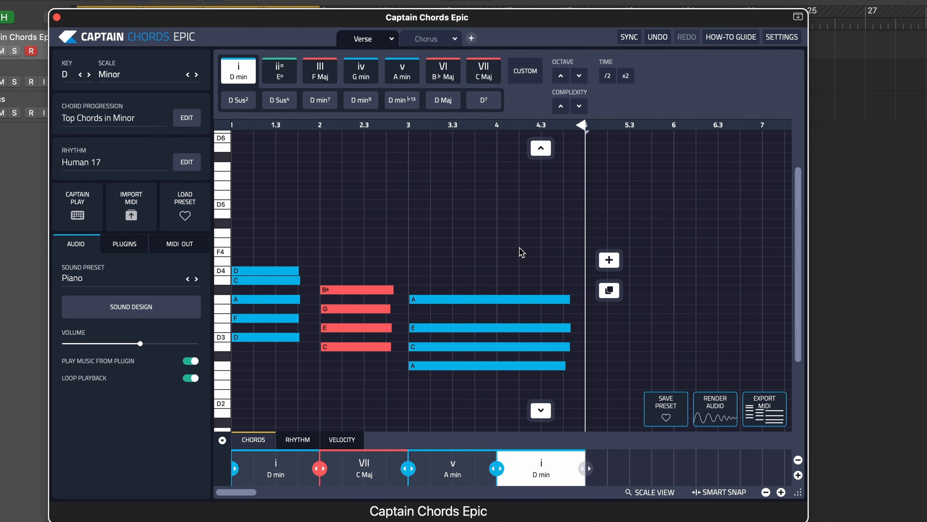
click(658, 37)
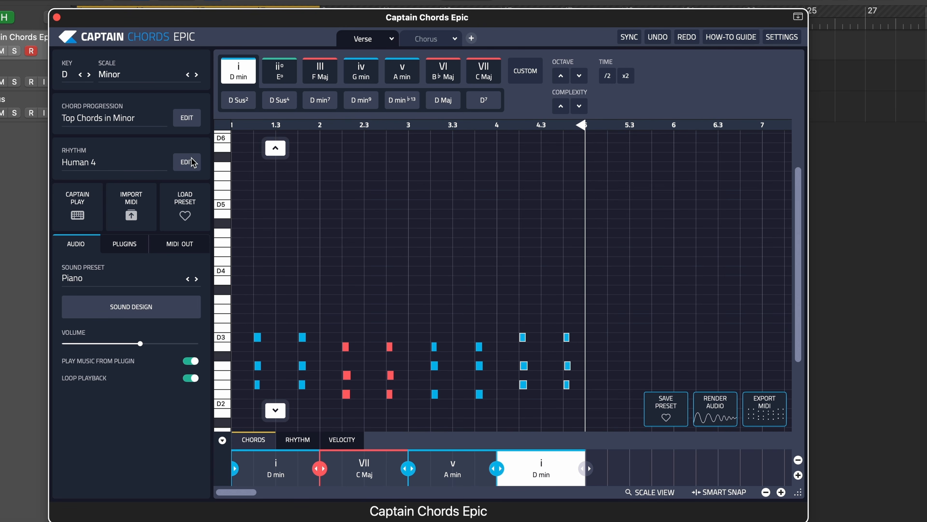
- Switch to the Steady Blocks rhythm bank and apply the 1/2nd Notes rhythm to the Verse
click(187, 162)
click(432, 91)
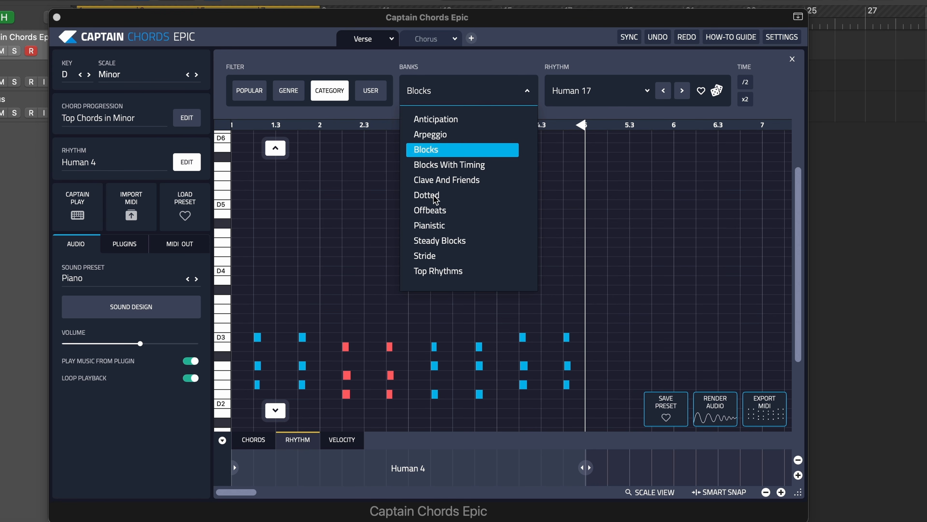
click(440, 240)
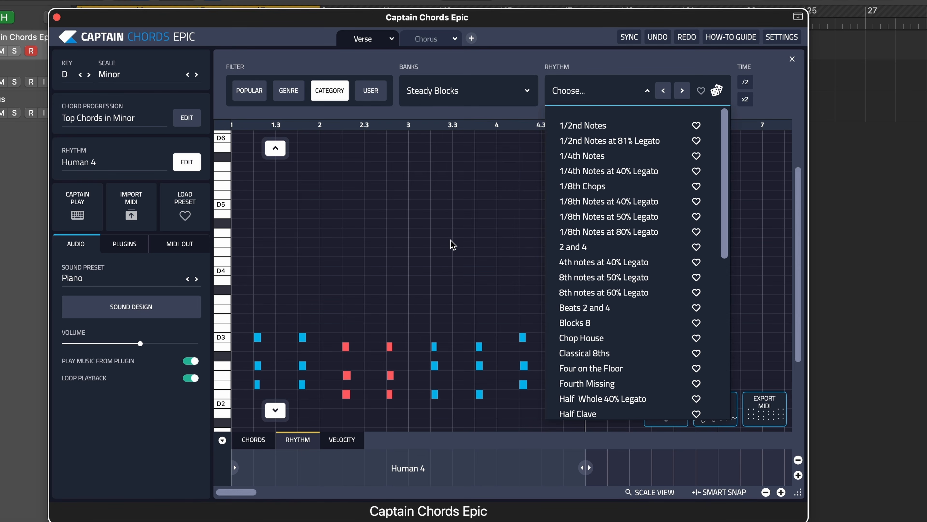
click(601, 128)
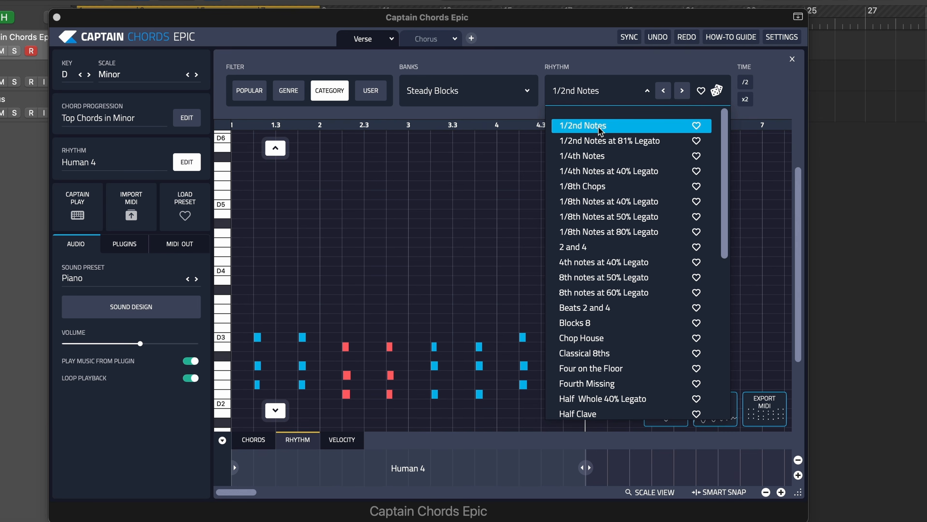
click(609, 68)
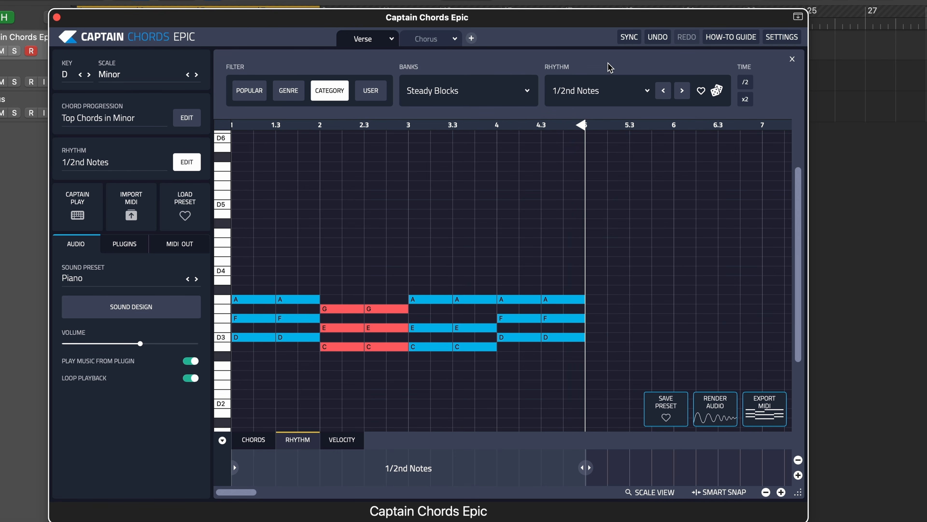
- Leave rhythm editing, select all Verse notes and raise the chord complexity to add bass notes
click(186, 162)
drag(647, 231, 219, 359)
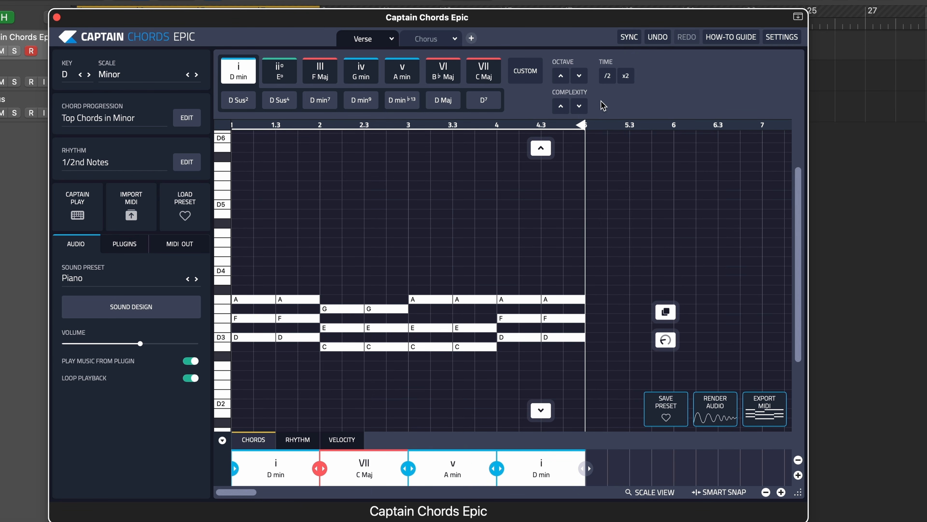
click(563, 110)
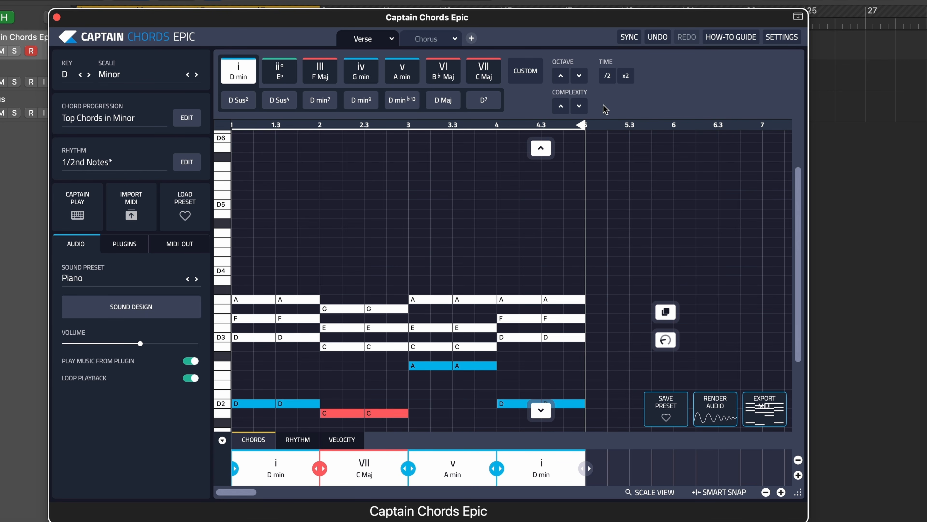
- Try the Verse chords at x2 time, play them back and return them to their original length with /2
click(626, 77)
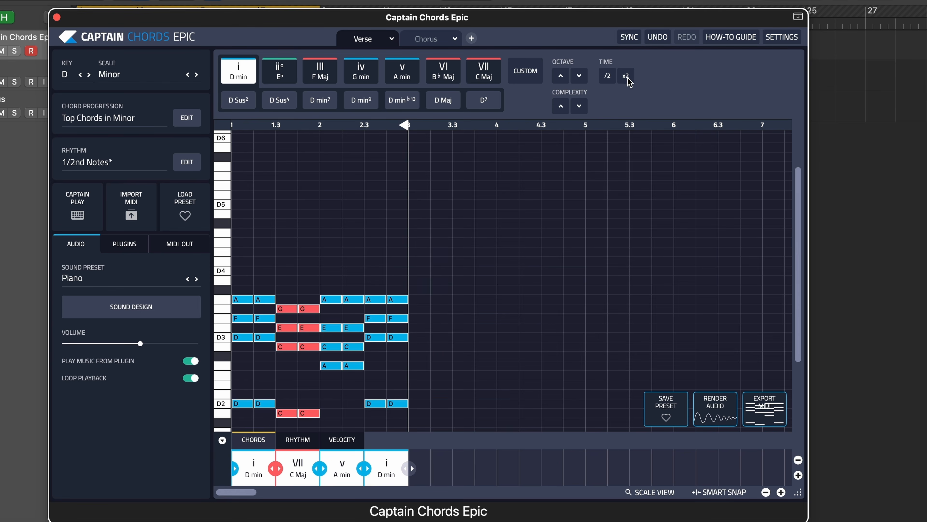
key(space)
click(607, 77)
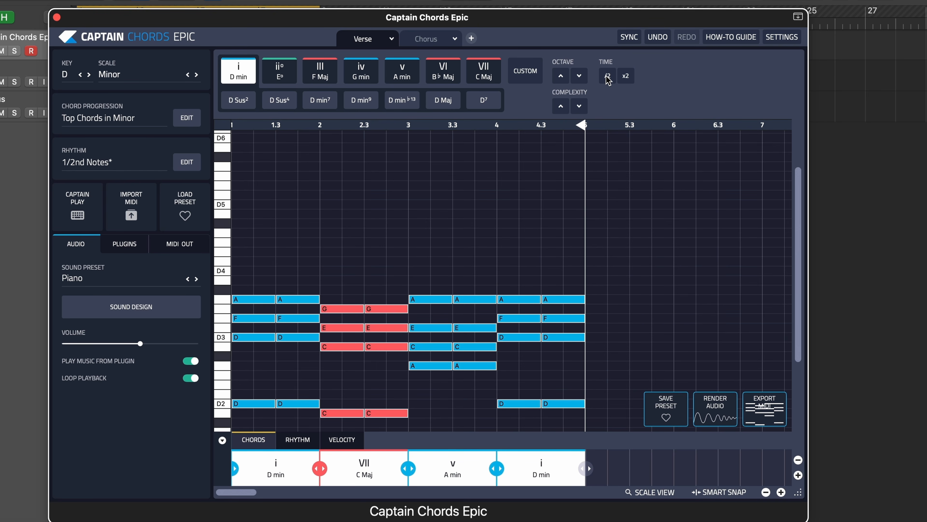
- Humanize all the Verse notes by increasing Space with No Swing, and play the result back
scroll(538, 223, down, 3)
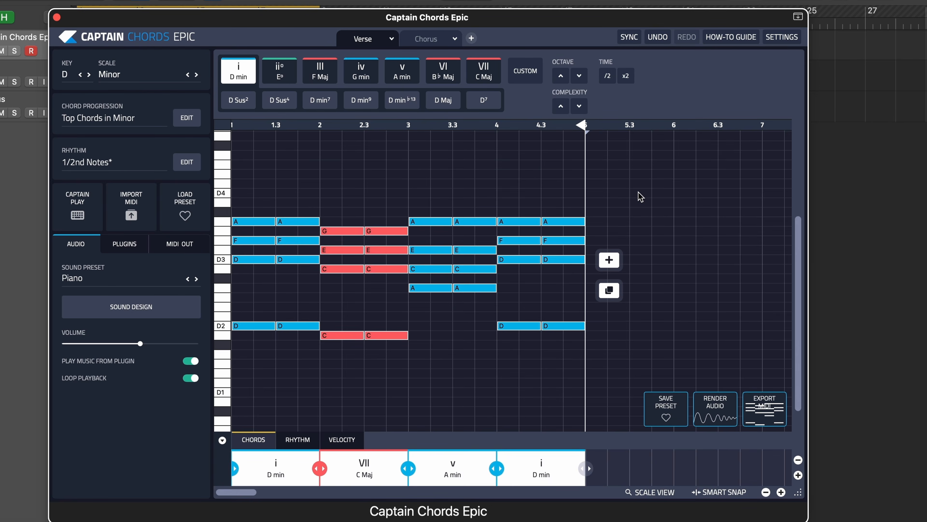
drag(641, 197, 223, 341)
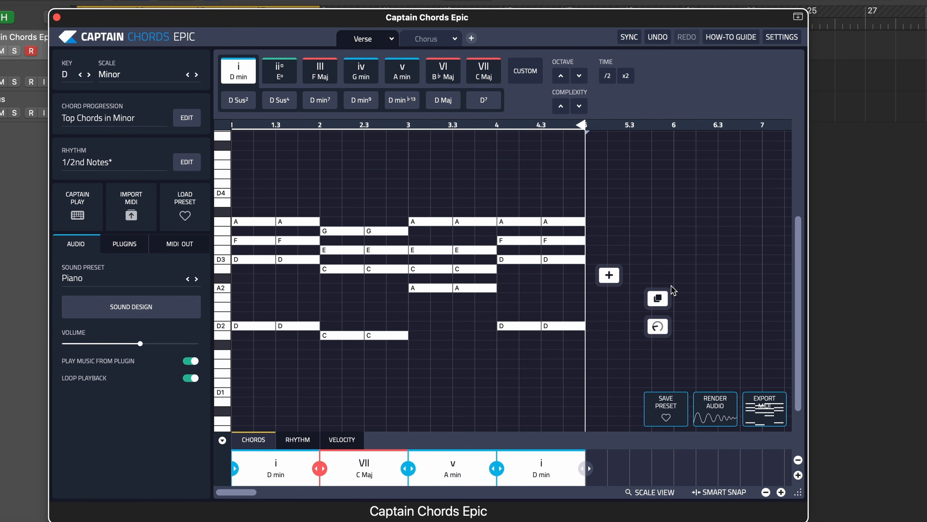
click(663, 330)
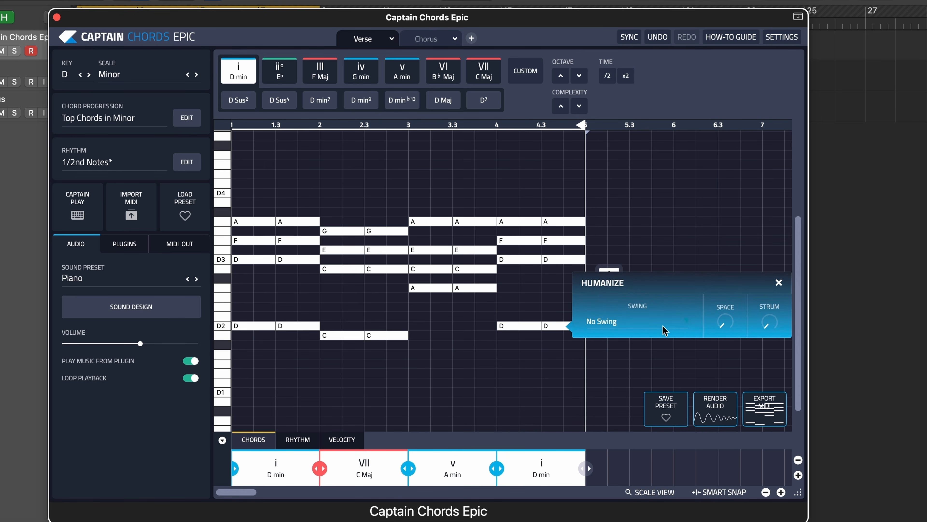
drag(726, 325, 715, 288)
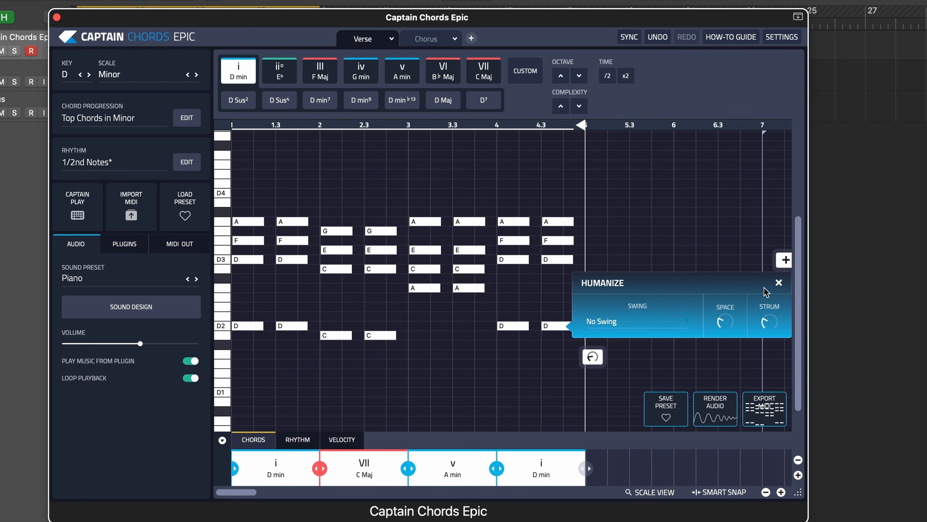
click(634, 218)
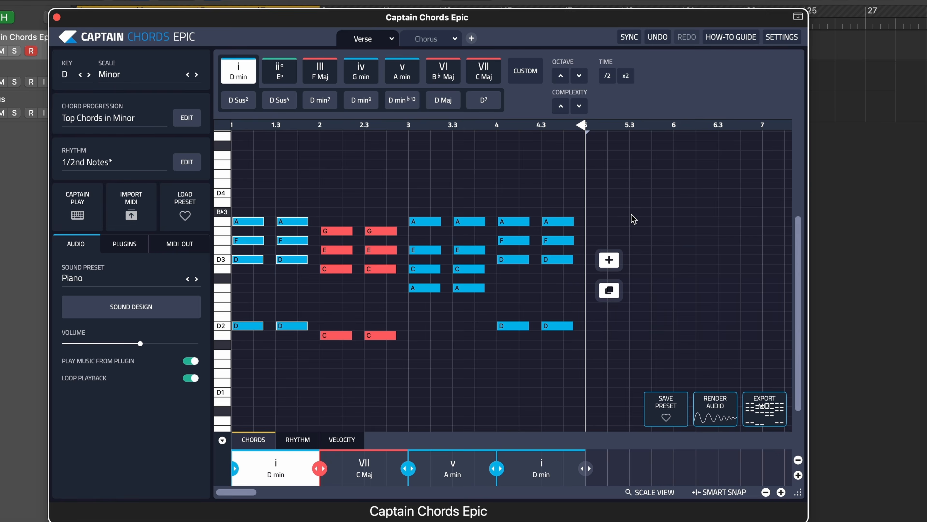
key(space)
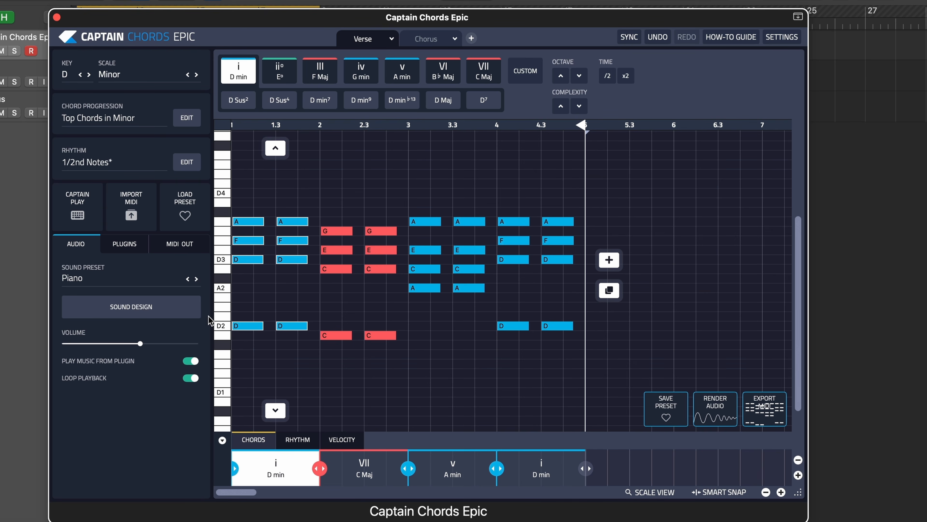
- Raise the Global Delay amount in the Piano preset's sound design and listen to the Verse
click(150, 314)
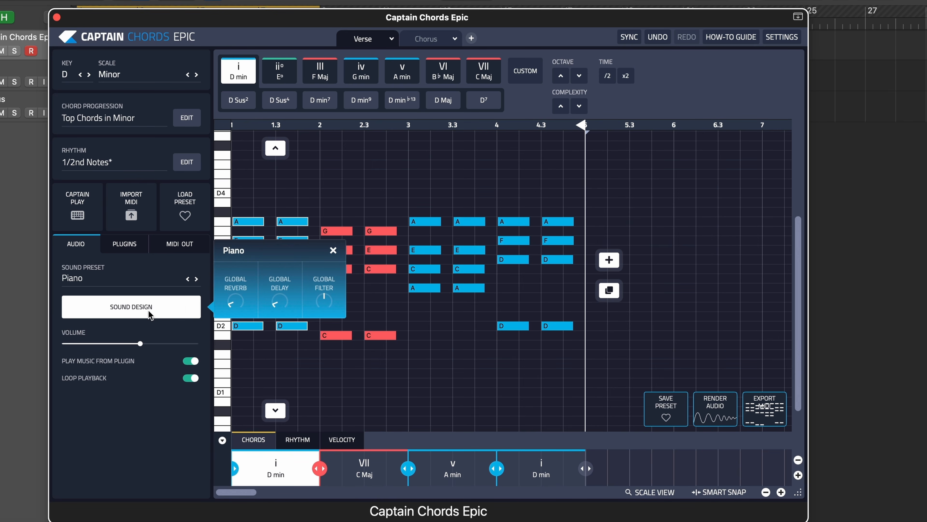
click(277, 303)
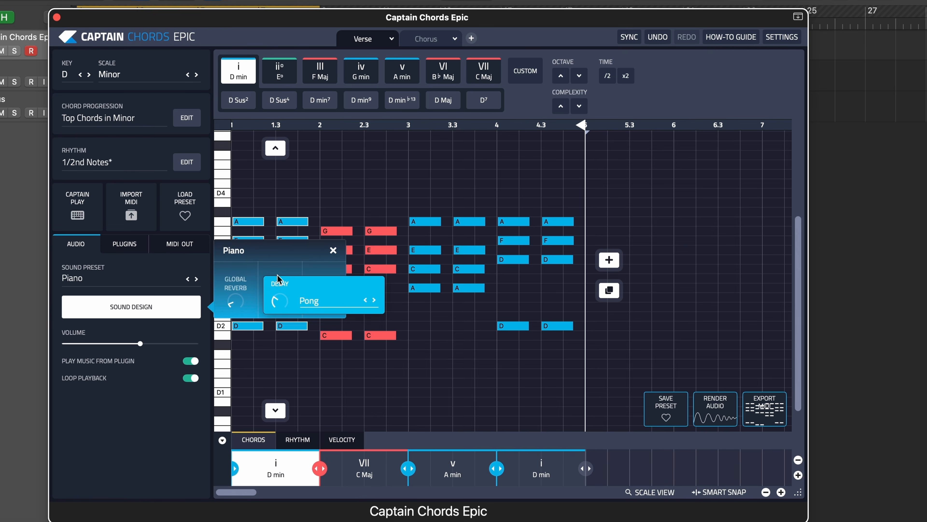
click(385, 193)
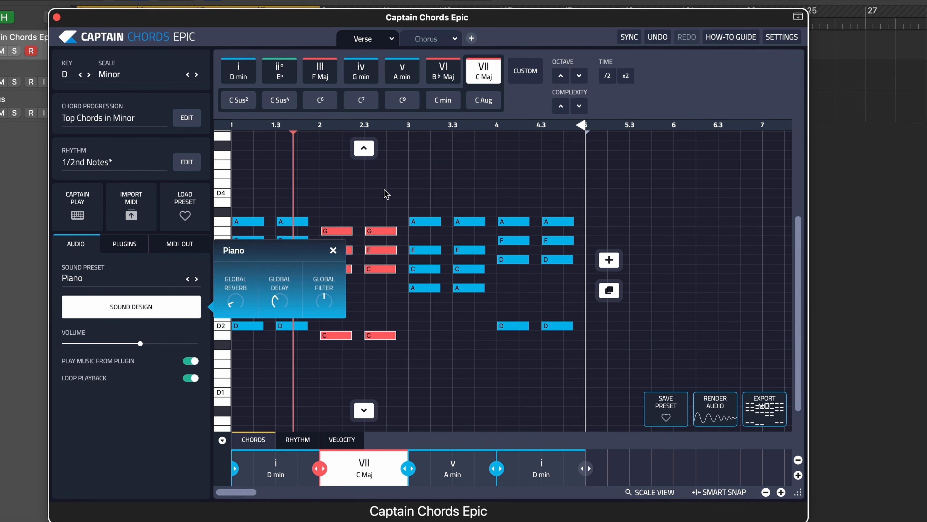
- Try a 3/4 delay on the Piano during playback and settle on 3/8
click(280, 302)
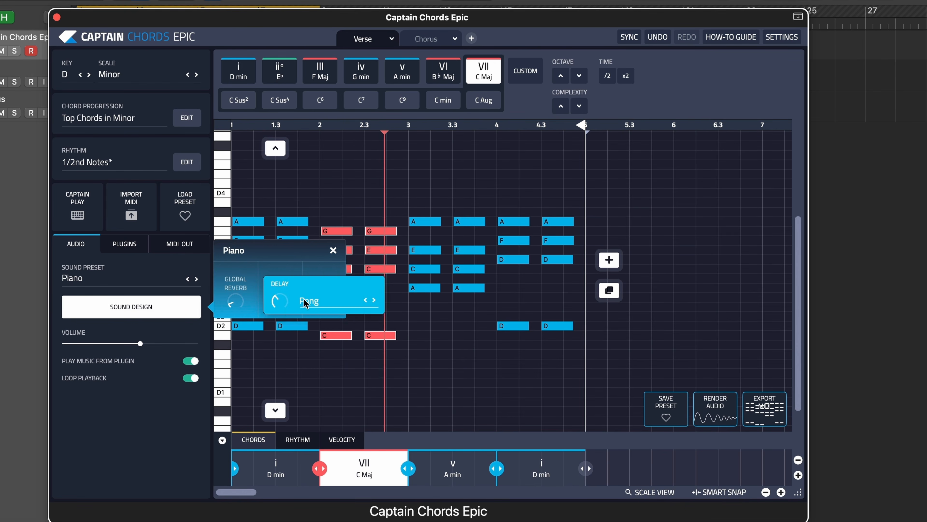
click(305, 302)
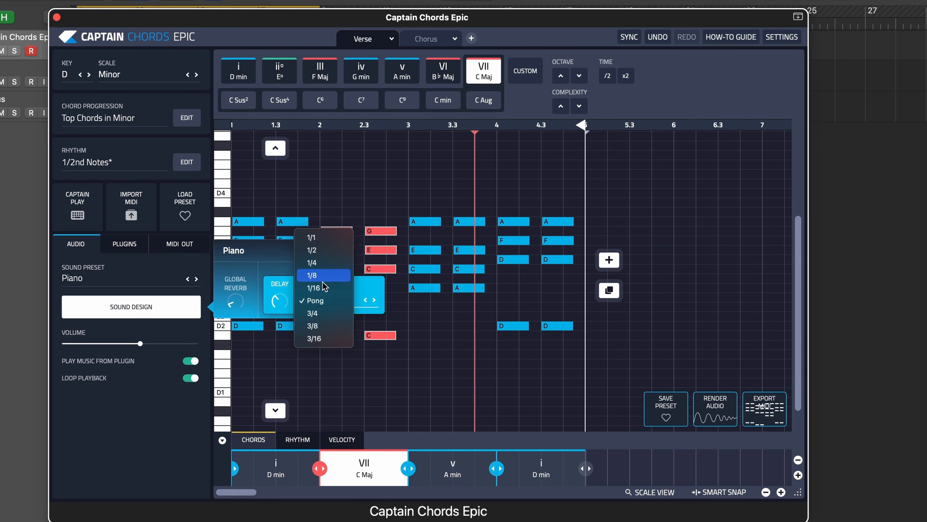
click(323, 313)
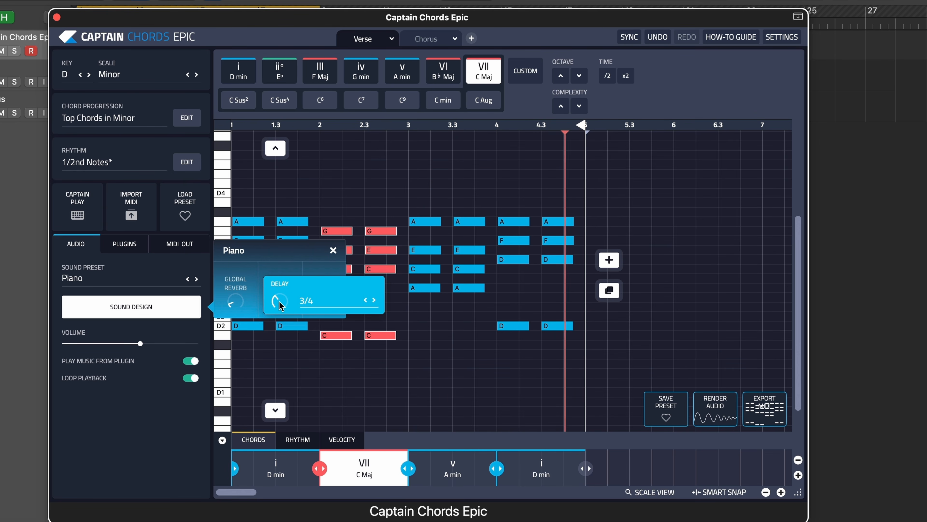
click(310, 305)
click(310, 315)
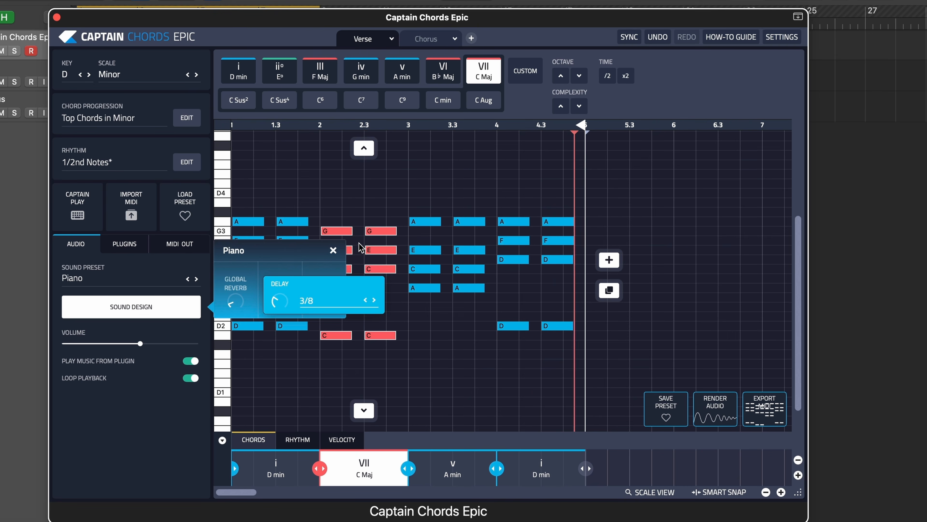
click(420, 318)
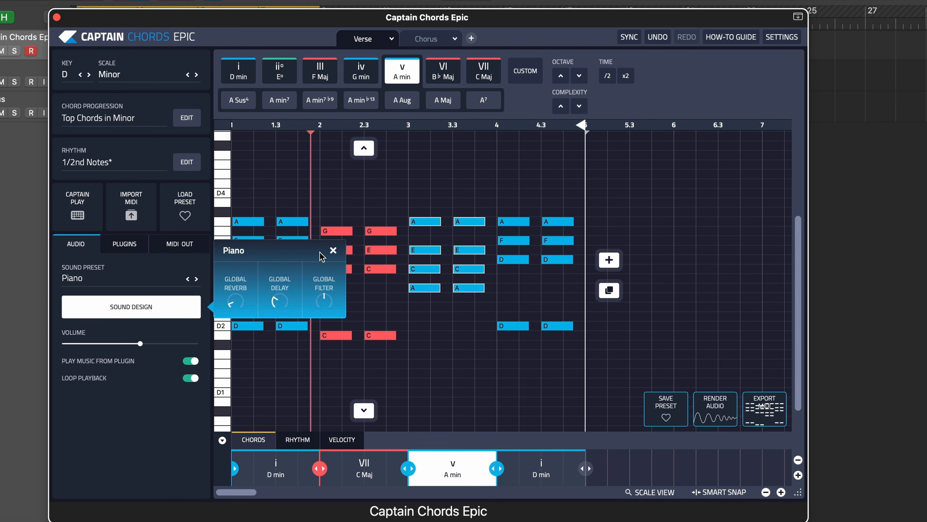
- Close the Piano sound design, switch to the Chorus section and loop the project over the Chorus vocal from bar 9 to 17
click(333, 250)
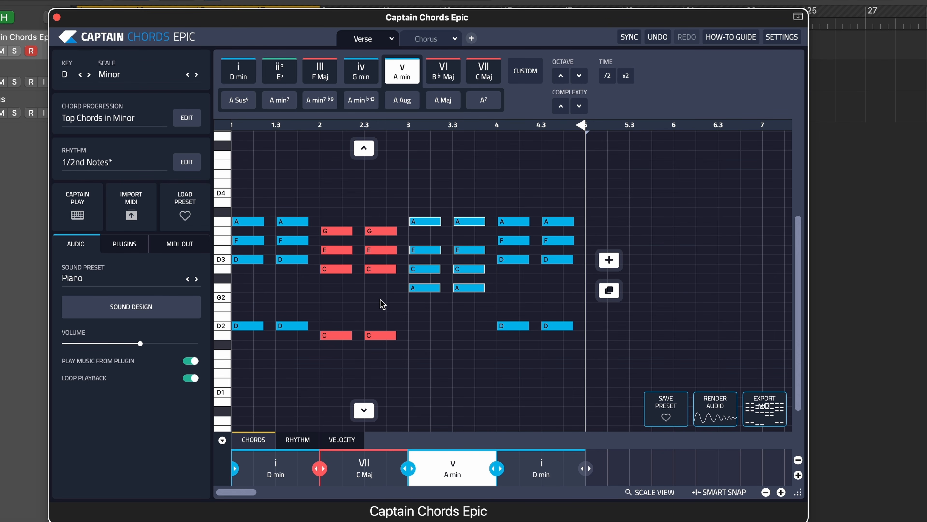
click(431, 38)
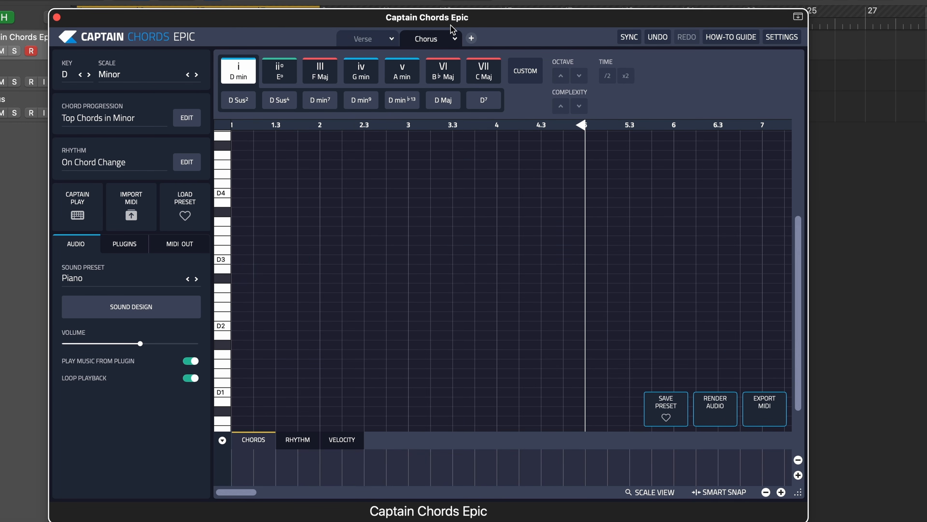
drag(467, 18, 466, 150)
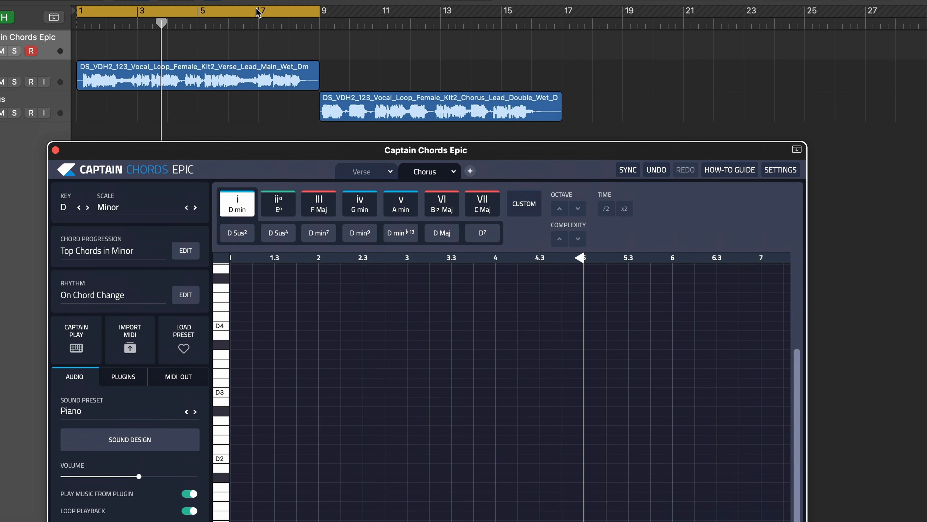
drag(218, 17, 460, 28)
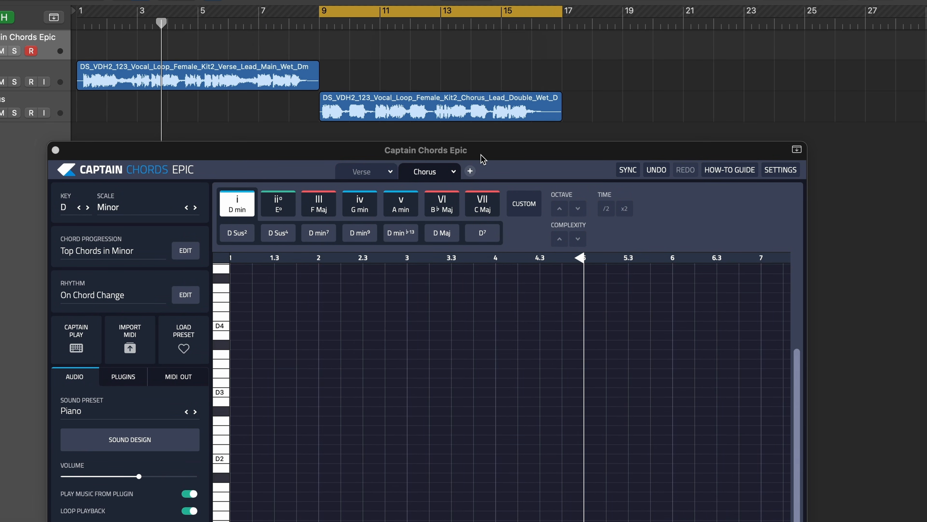
drag(482, 159, 474, 9)
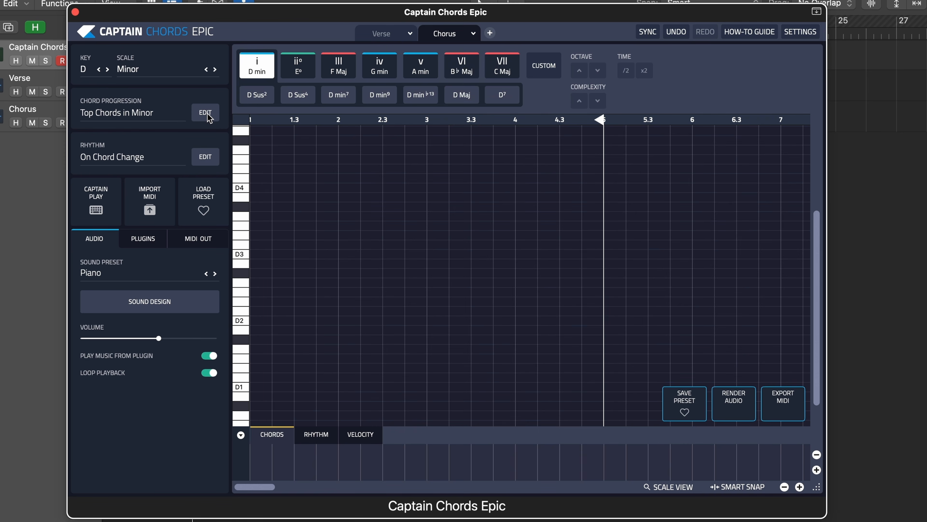
key(space)
- Open the Chorus chord progression options and audition a randomly generated iv-V-VII-i from the House bank's Top Chords in Minor
click(205, 113)
click(549, 84)
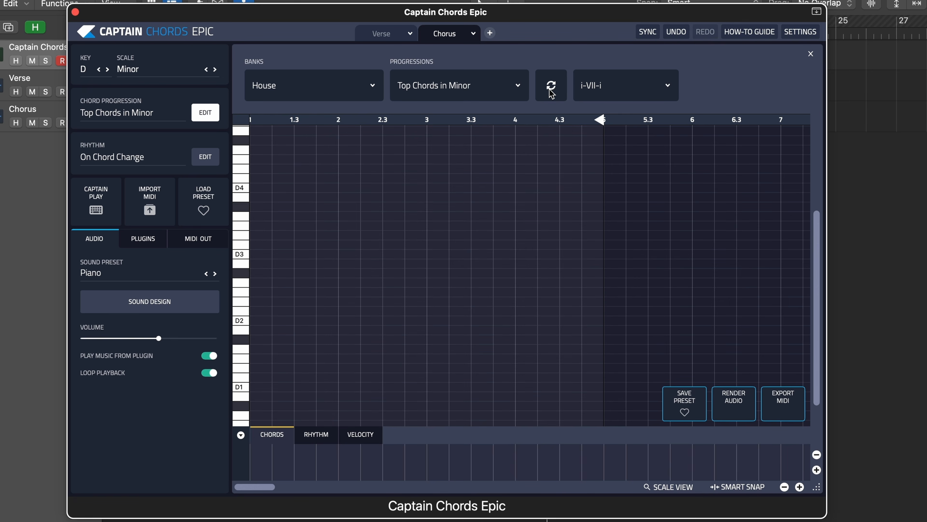
click(551, 86)
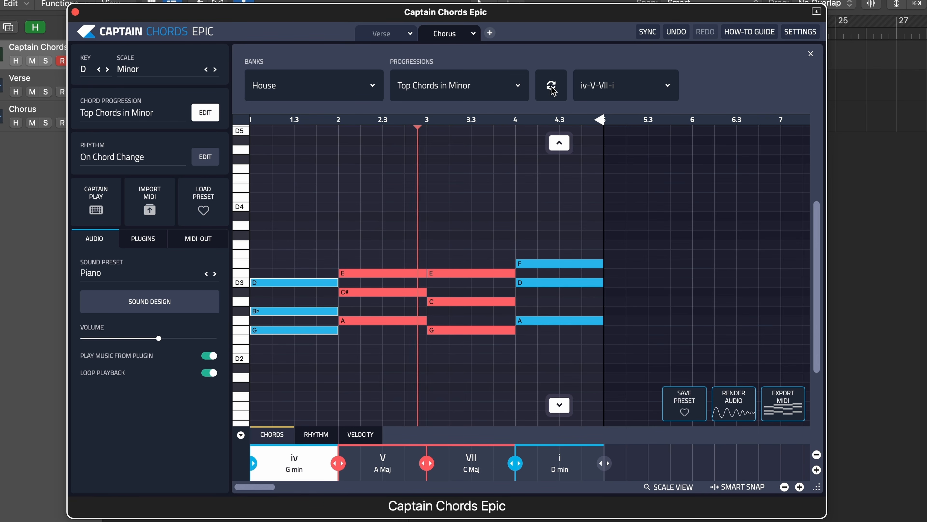
key(space)
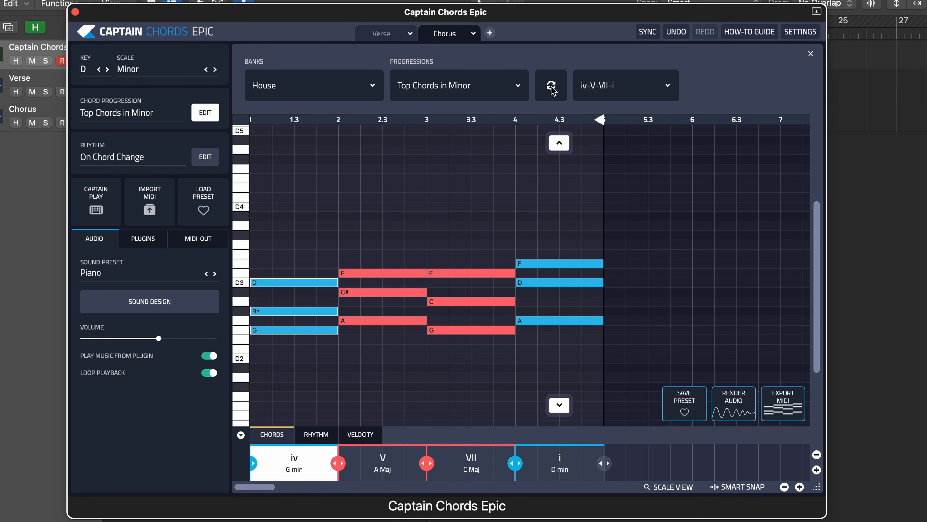
- Browse the available progressions, generate i-V for the Chorus and audition it
click(601, 91)
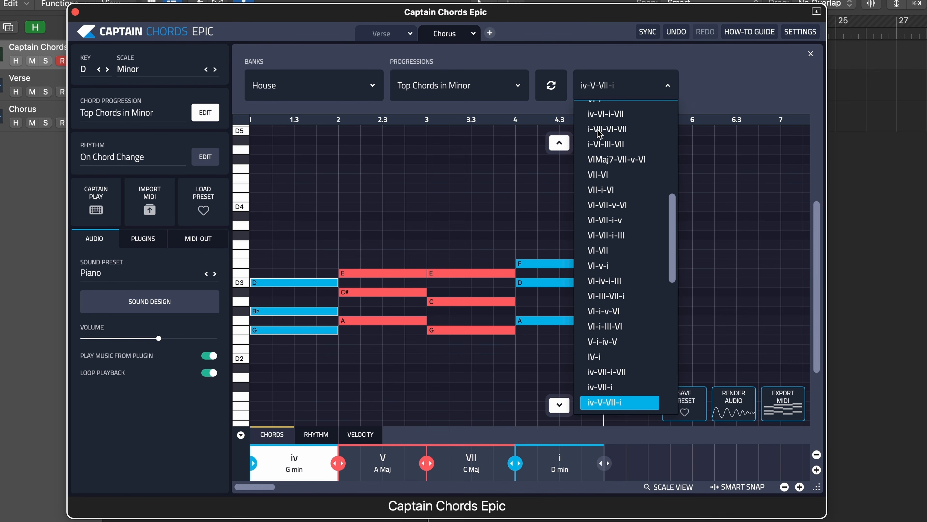
click(552, 87)
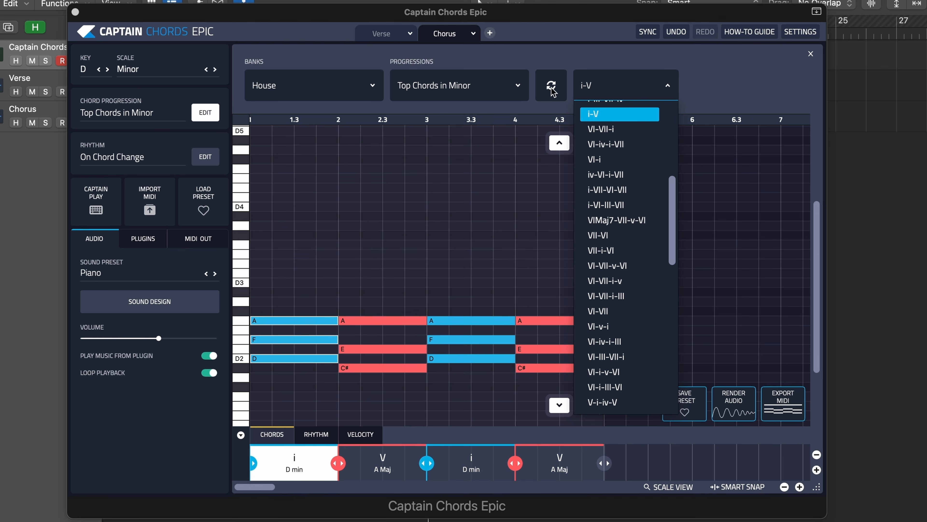
click(542, 81)
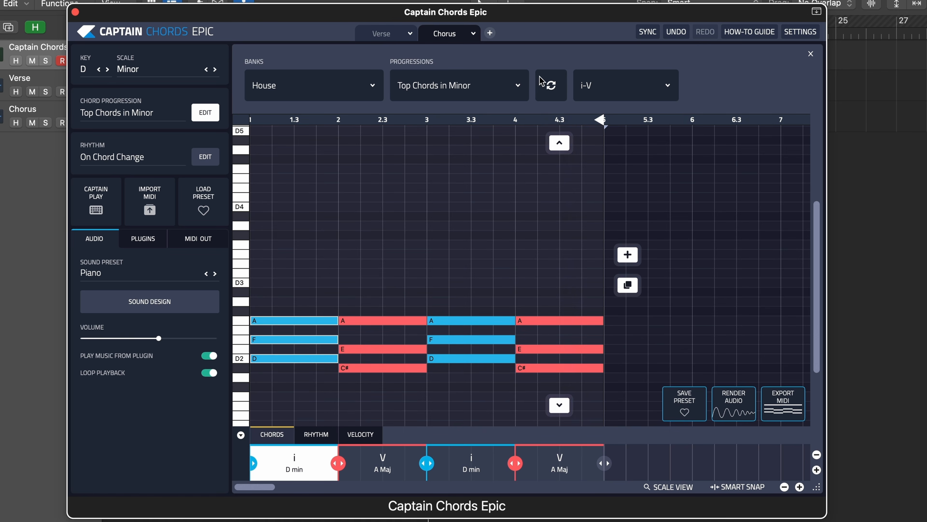
key(space)
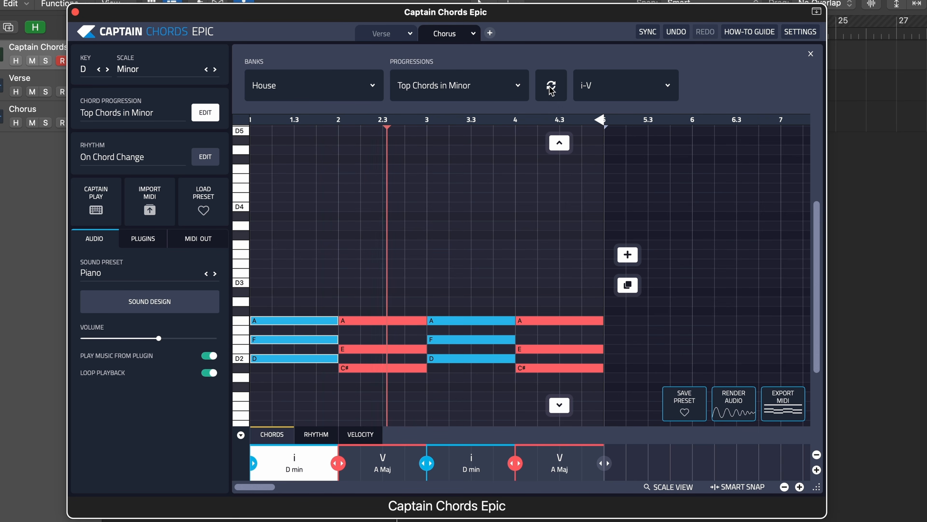
- Generate the i-VI-III-VII progression for the Chorus and play it back
click(552, 88)
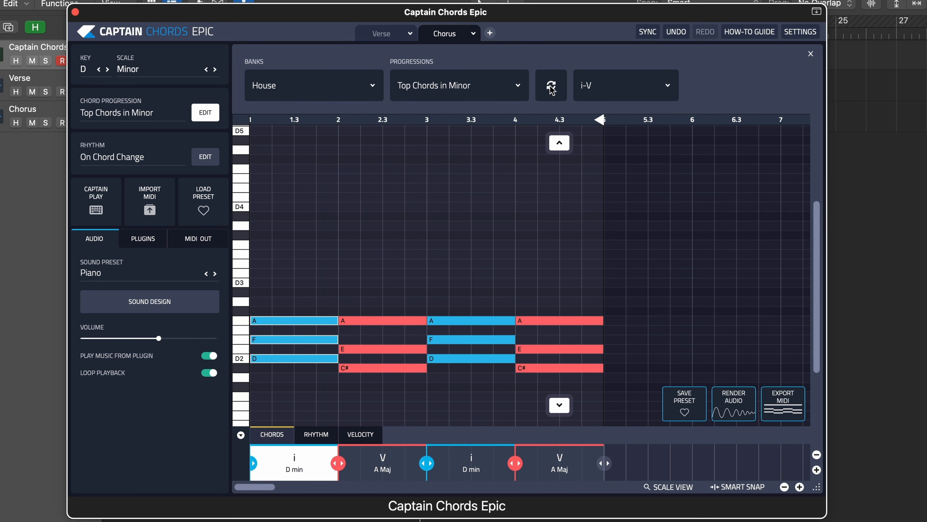
key(space)
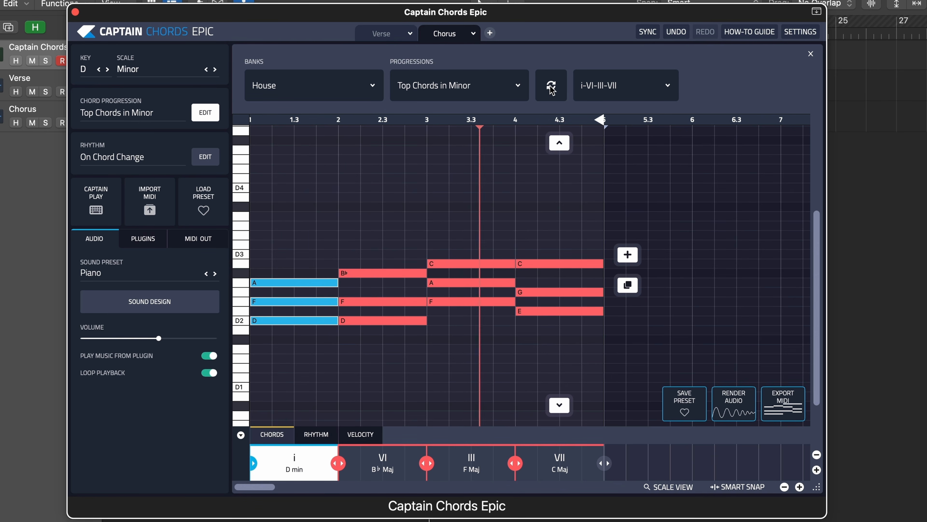
key(space)
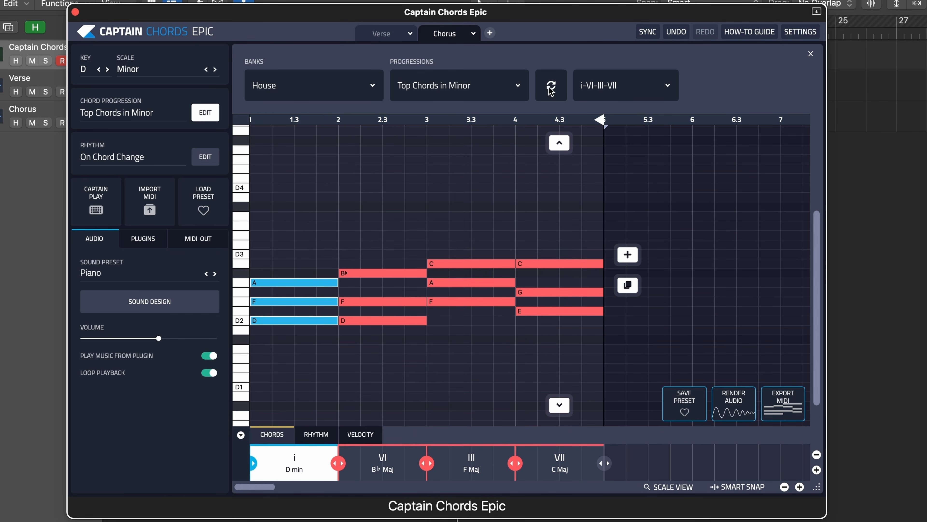
- Try replacing the second Chorus chord with i (D min)
click(392, 234)
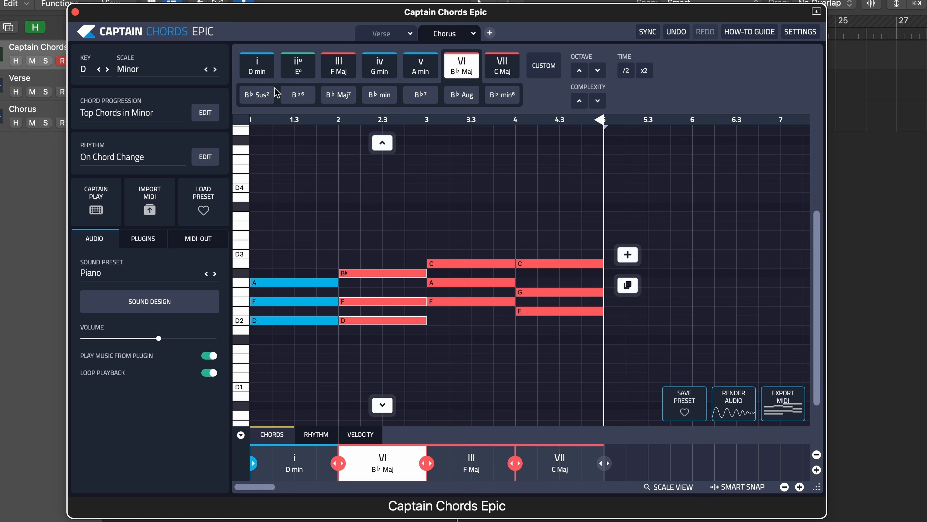
click(257, 66)
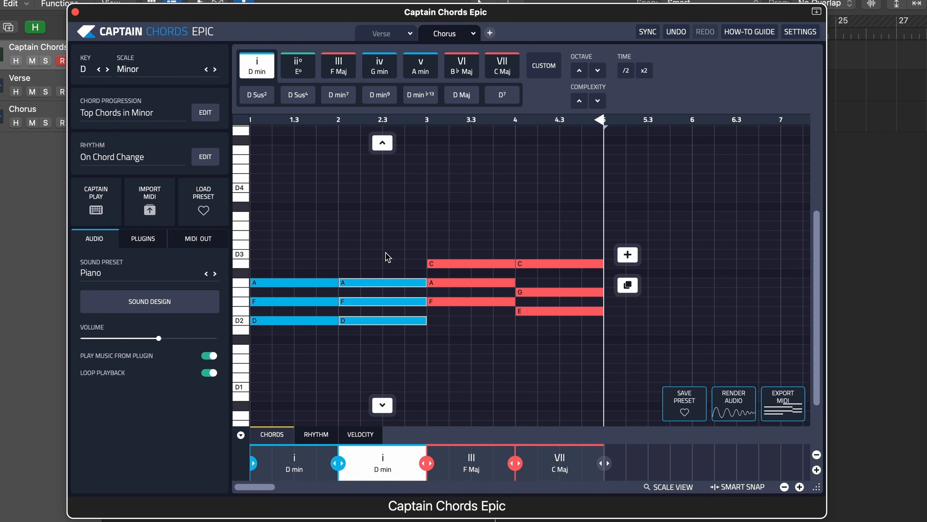
- Generate the VI-III-VII-i and i-VI-VI-V alternatives for the Chorus and play the latter back
click(207, 114)
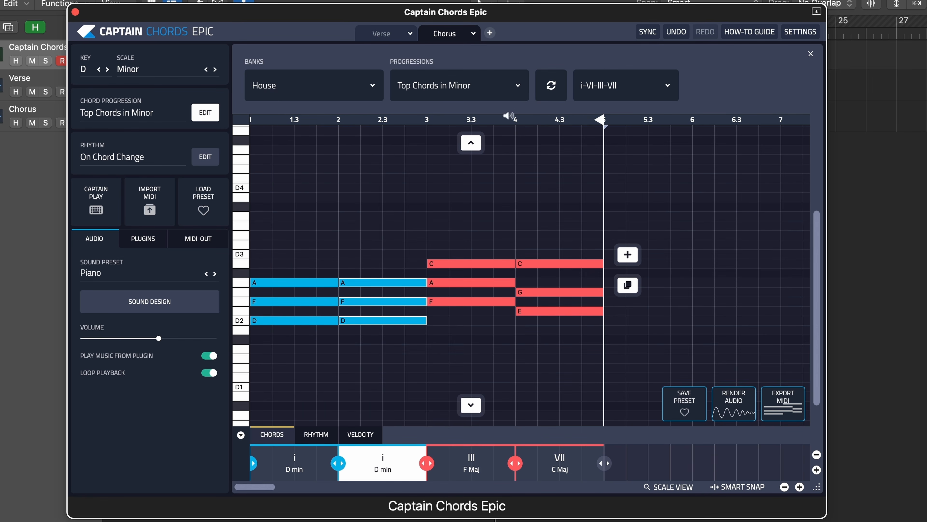
click(552, 92)
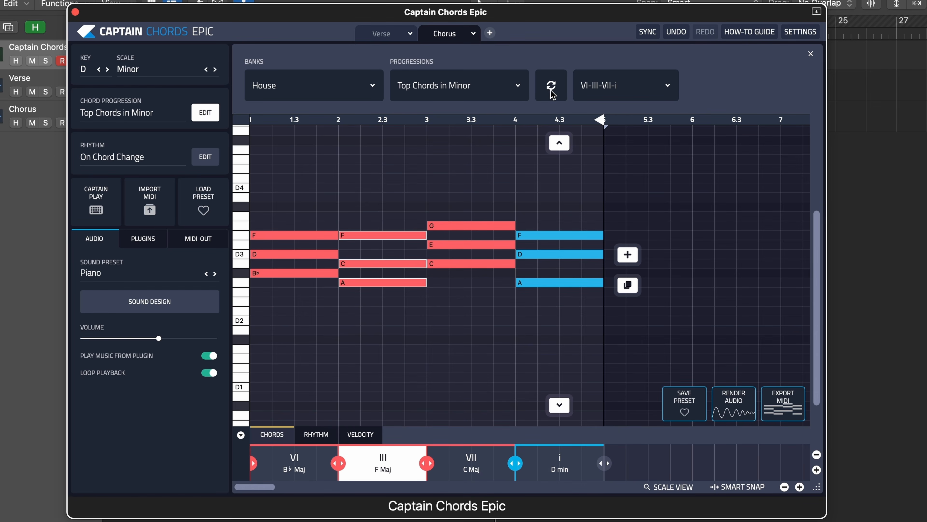
click(552, 92)
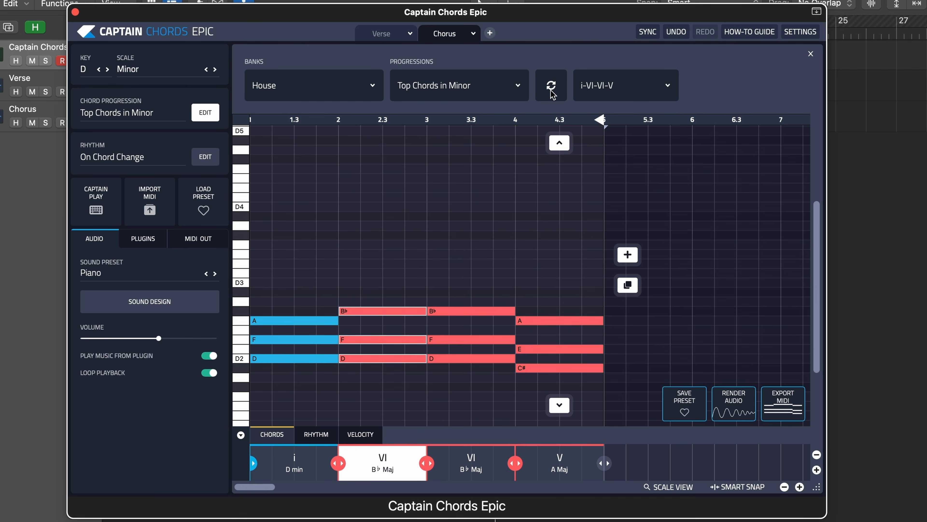
key(space)
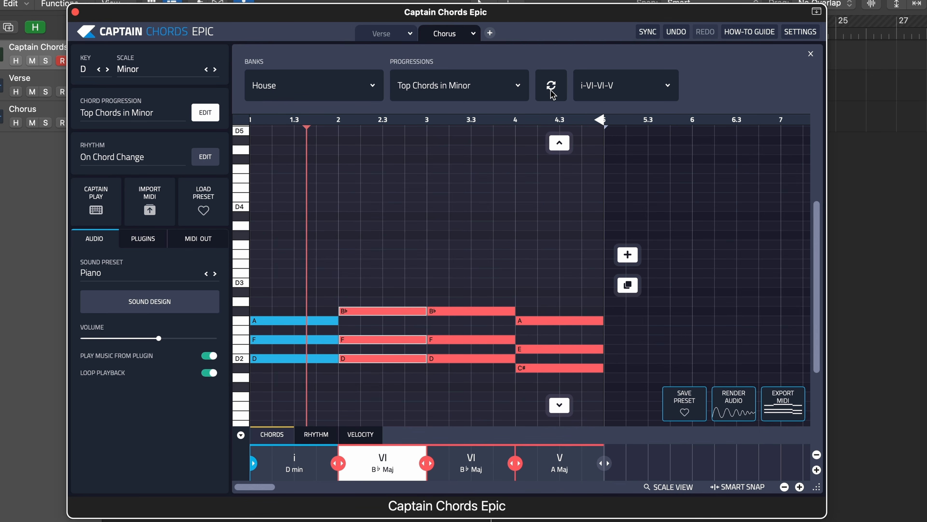
key(space)
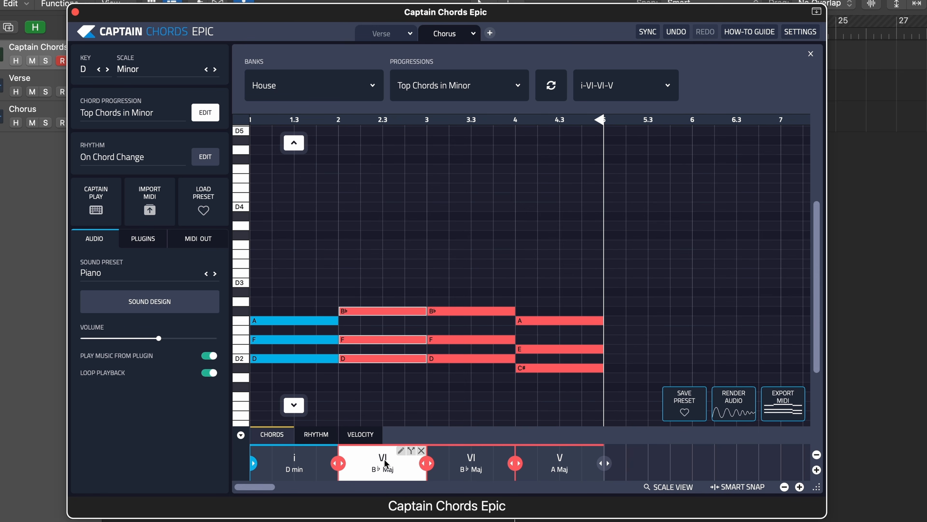
- Undo the last two generated progressions, set the second Chorus chord to VI (B♭ Maj) and play the Chorus back
click(679, 34)
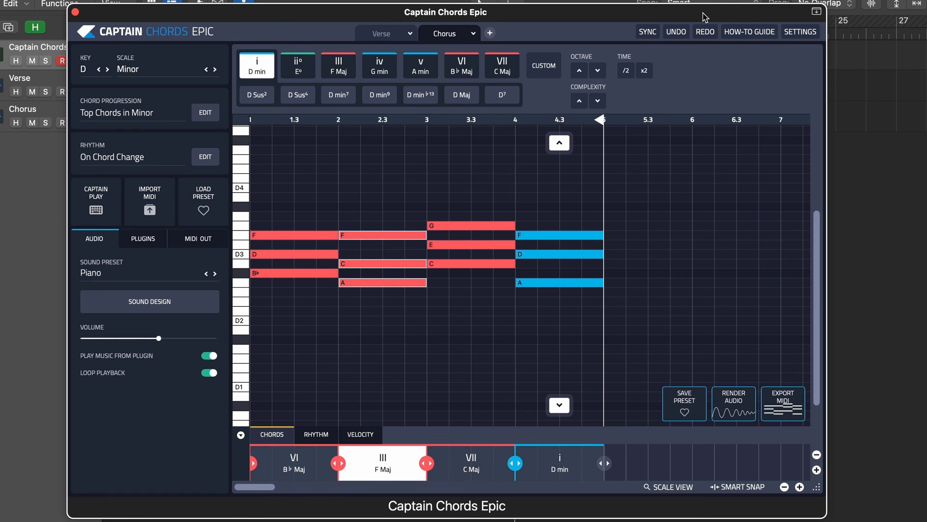
click(681, 33)
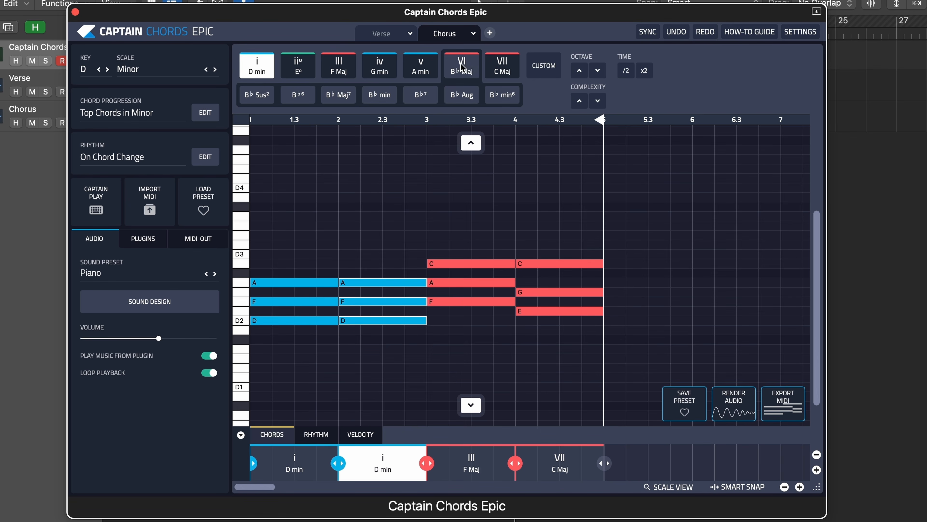
click(471, 68)
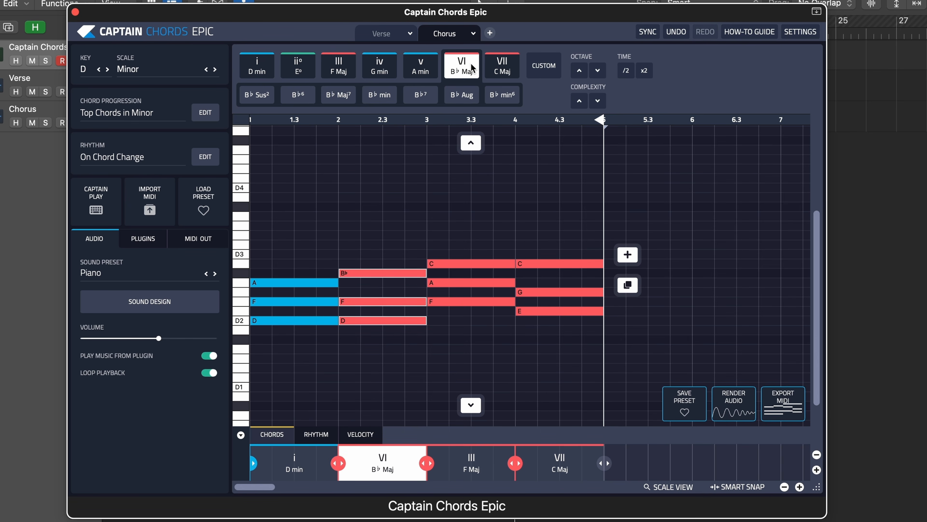
click(488, 224)
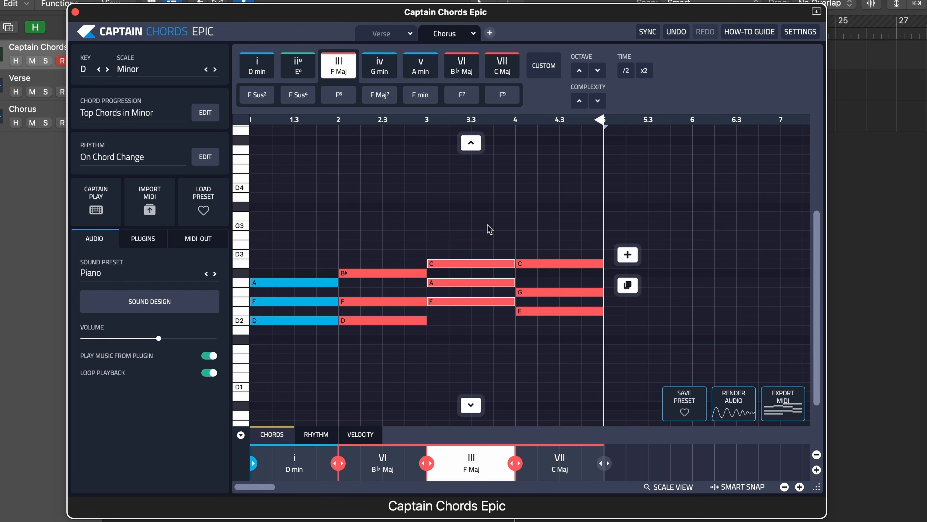
key(space)
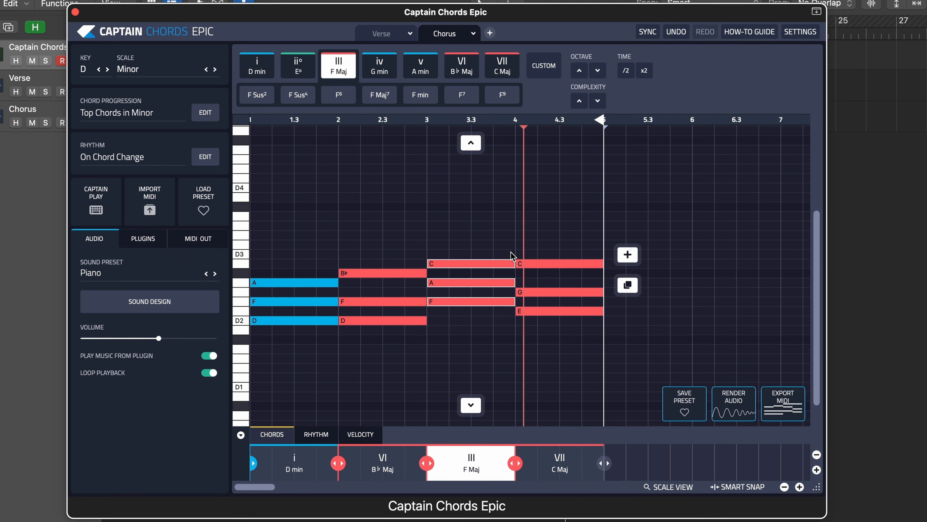
key(space)
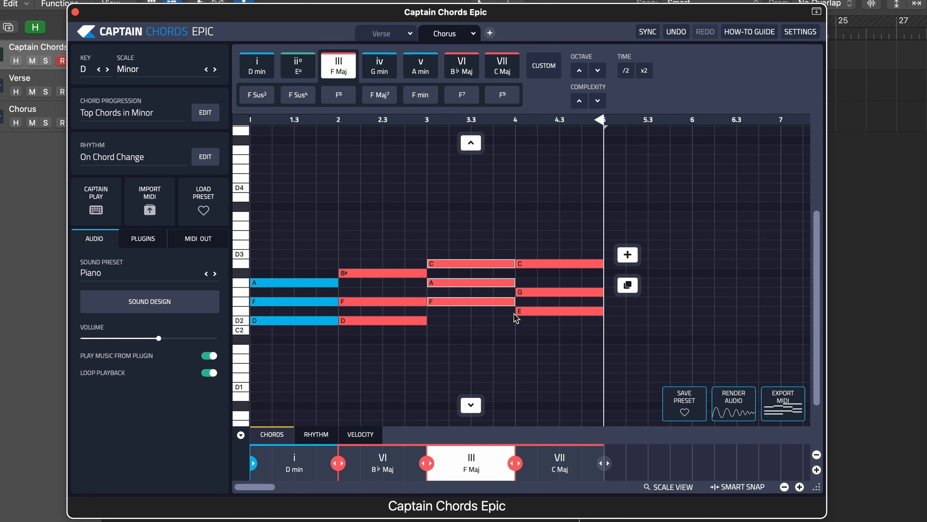
- Duplicate all four Chorus chords so the progression fills eight bars
drag(550, 13, 554, 36)
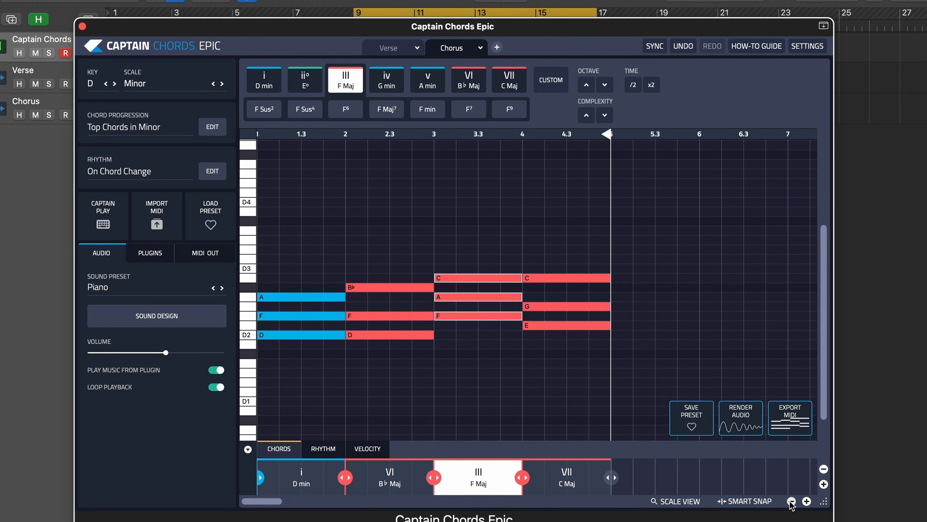
click(791, 501)
mouse_move(478, 295)
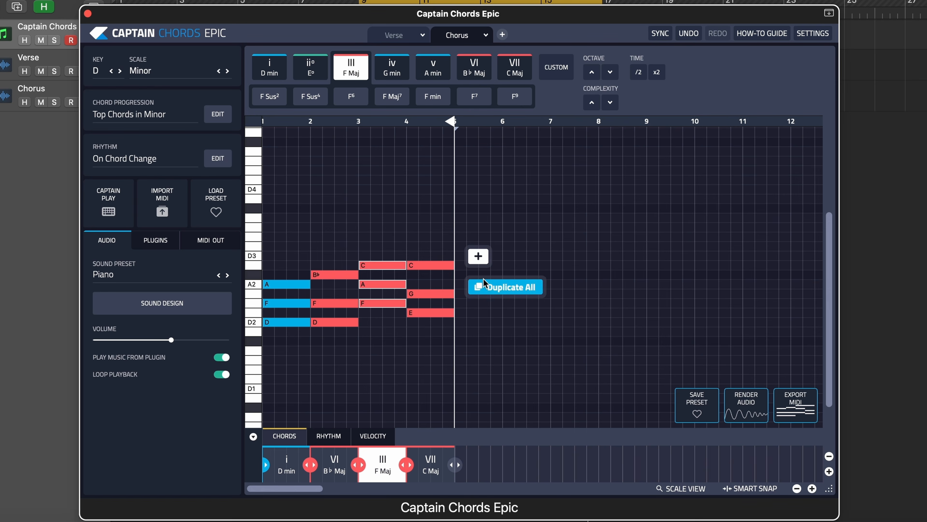
click(480, 291)
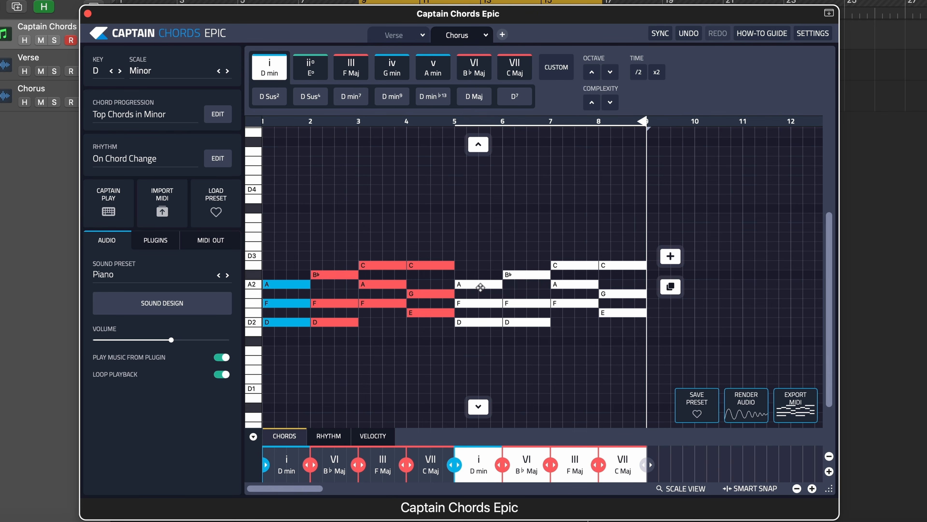
- Change the Chorus chord in bar 5 to iv (G min) and play the eight-bar progression back
click(498, 361)
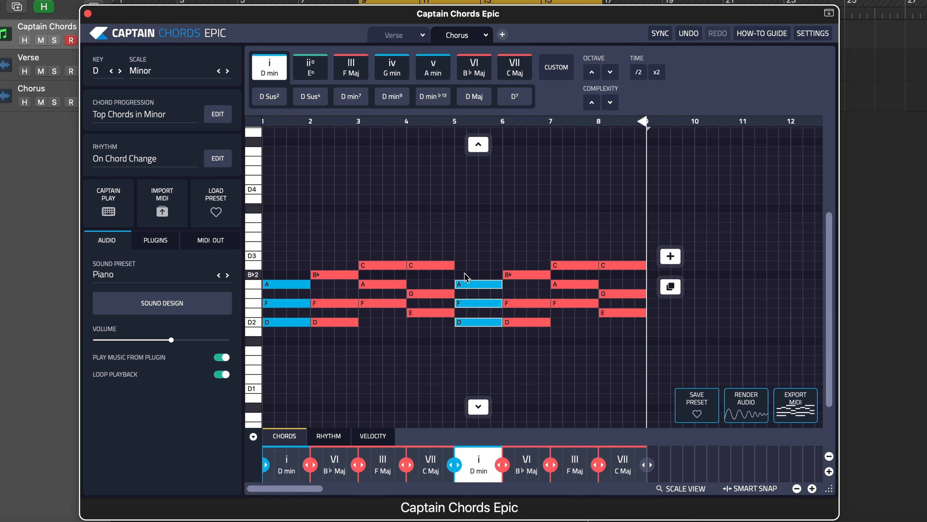
click(476, 284)
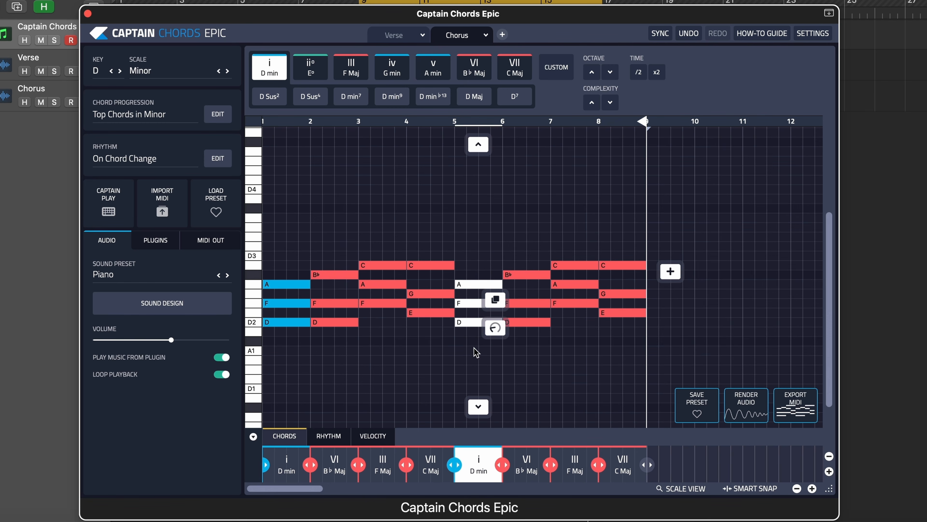
click(391, 69)
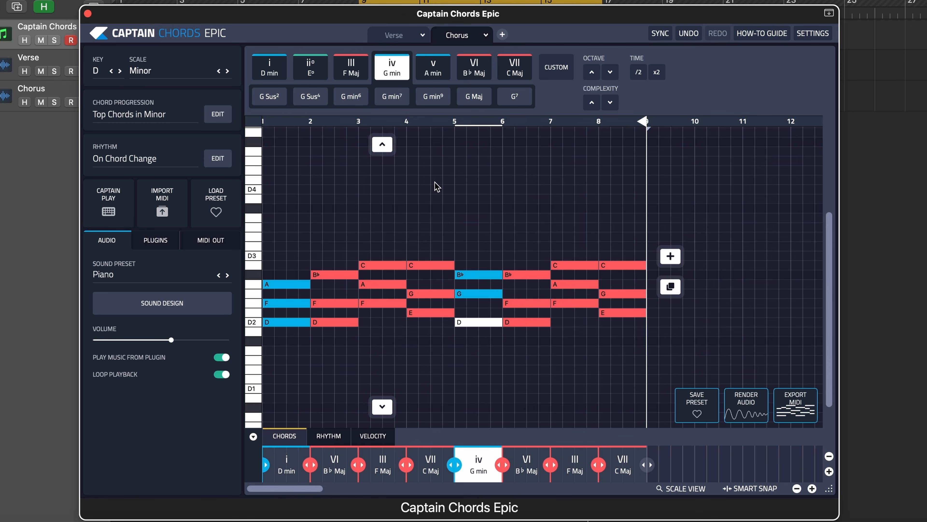
key(space)
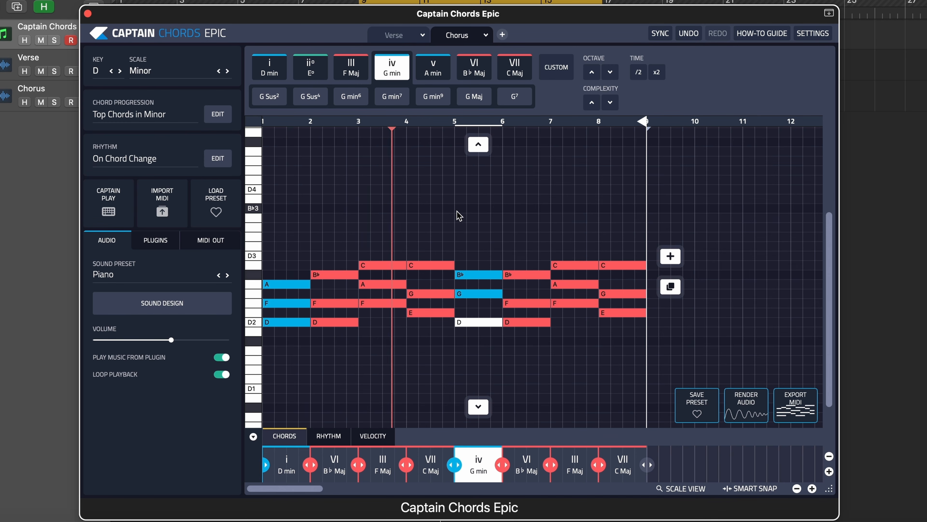
key(space)
- Set the sound preset to Neupluck and play the Chorus back
click(194, 298)
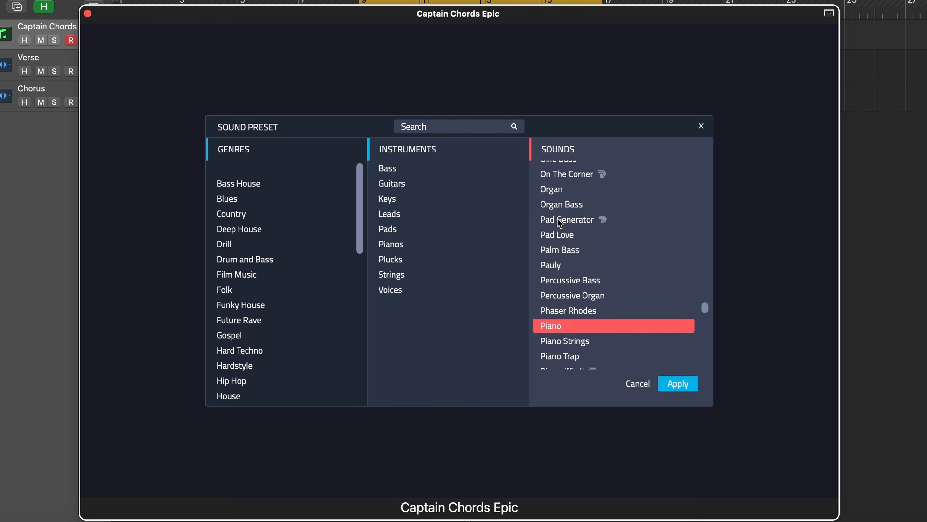
scroll(572, 215, up, 2)
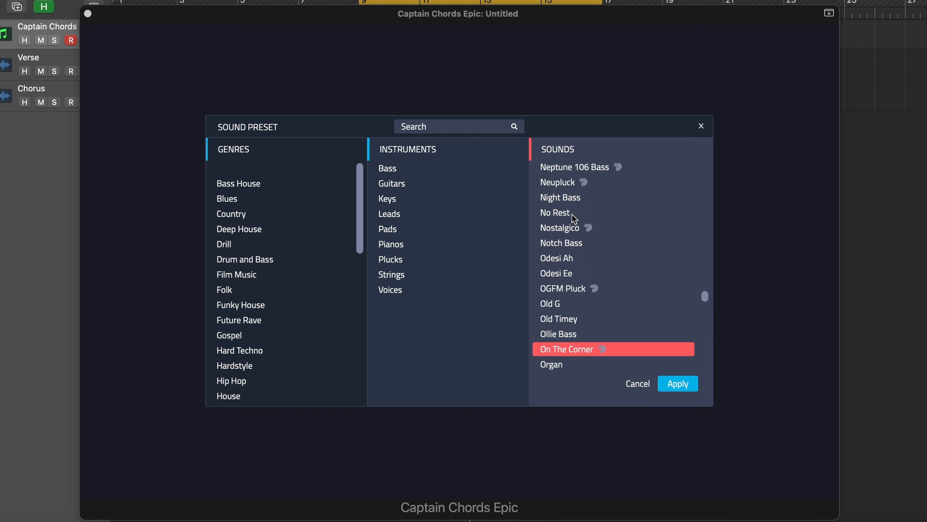
scroll(572, 214, up, 2)
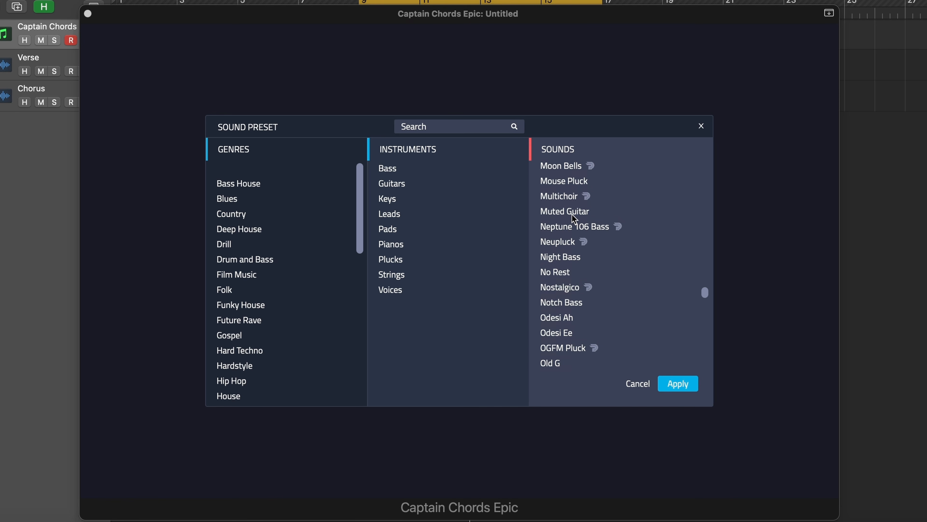
click(569, 246)
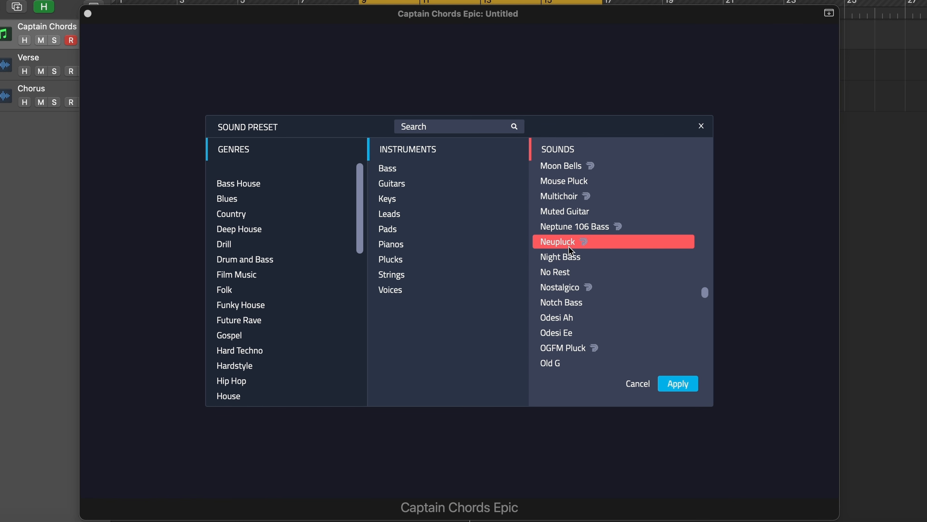
click(683, 384)
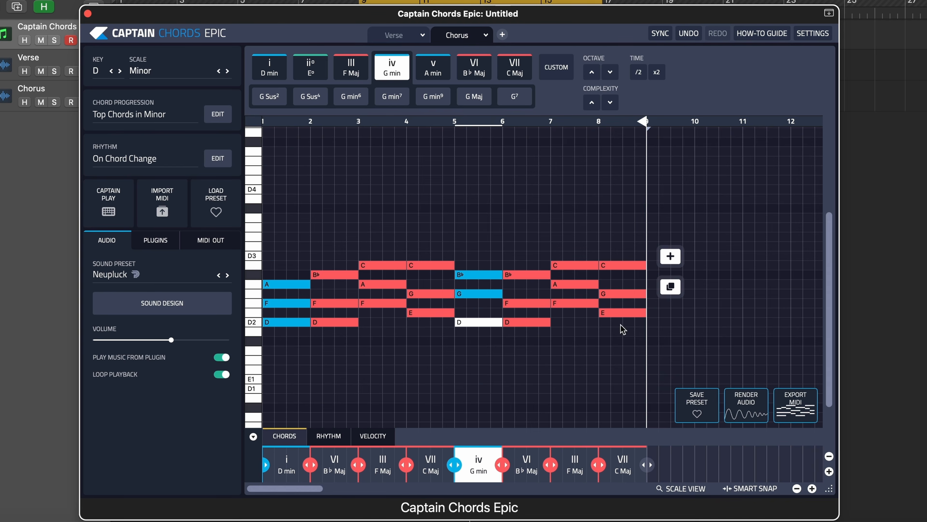
key(space)
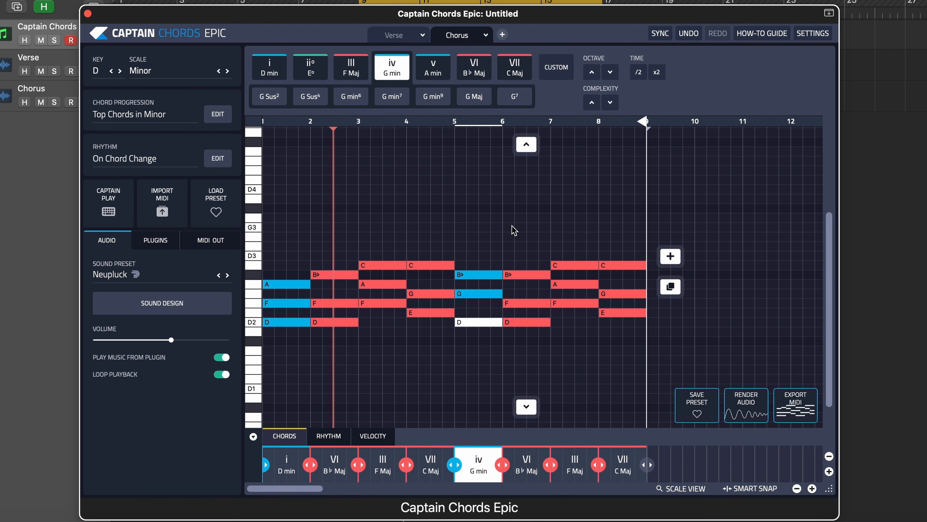
- Raise all eight Chorus chords by one octave and play the progression back
drag(700, 215, 299, 332)
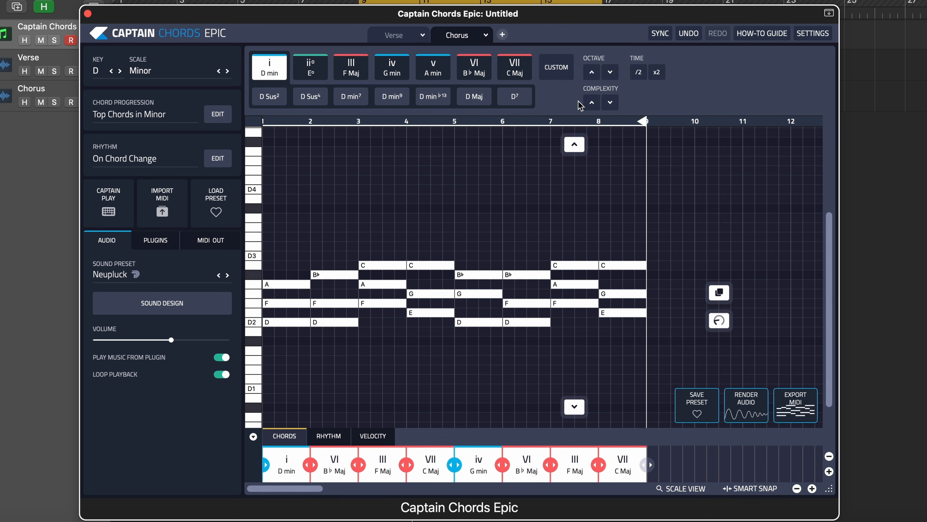
click(592, 78)
key(space)
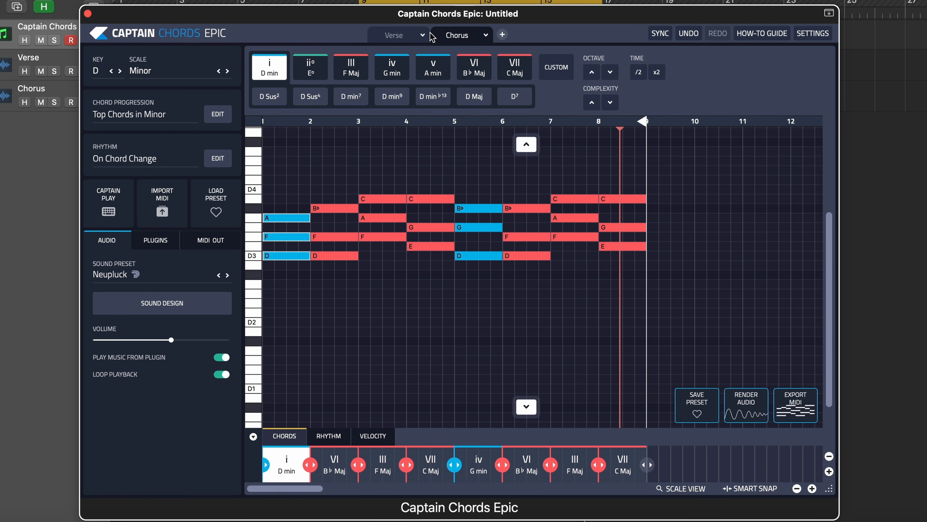
- Extend the project's cycle range back to bar 1, switch to the Verse progression and play it from the start
drag(366, 13, 363, 75)
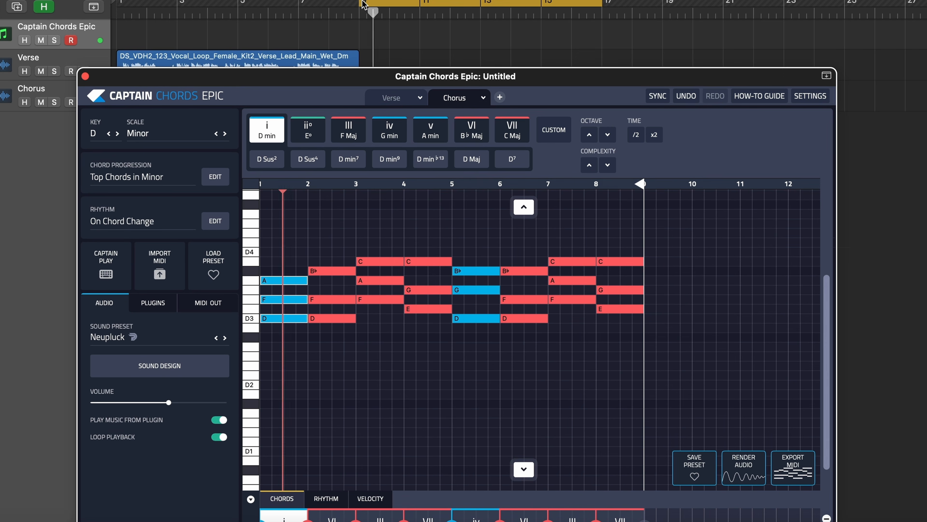
drag(363, 4, 94, 7)
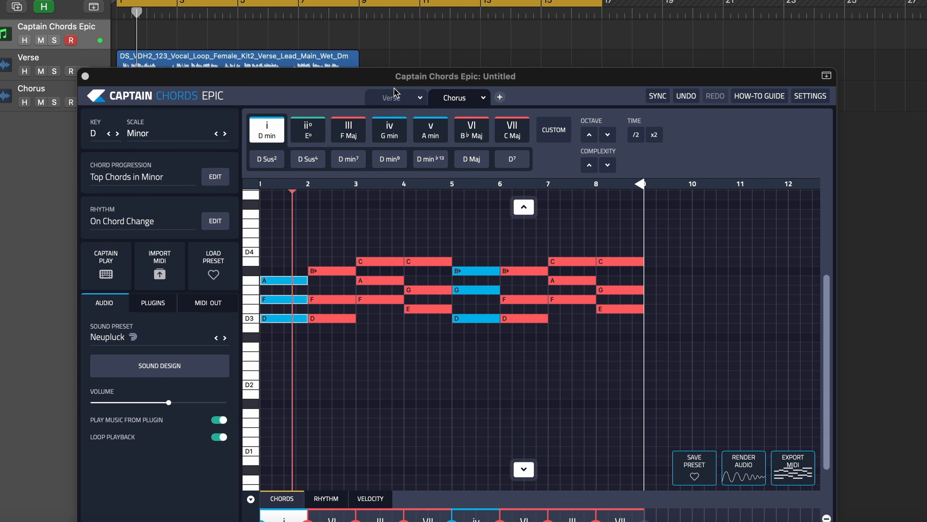
click(395, 94)
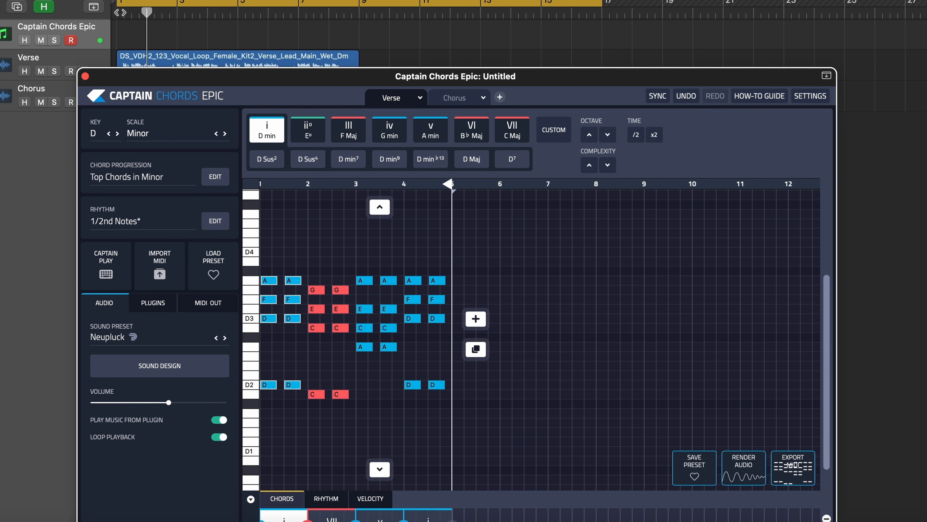
key(Return)
key(space)
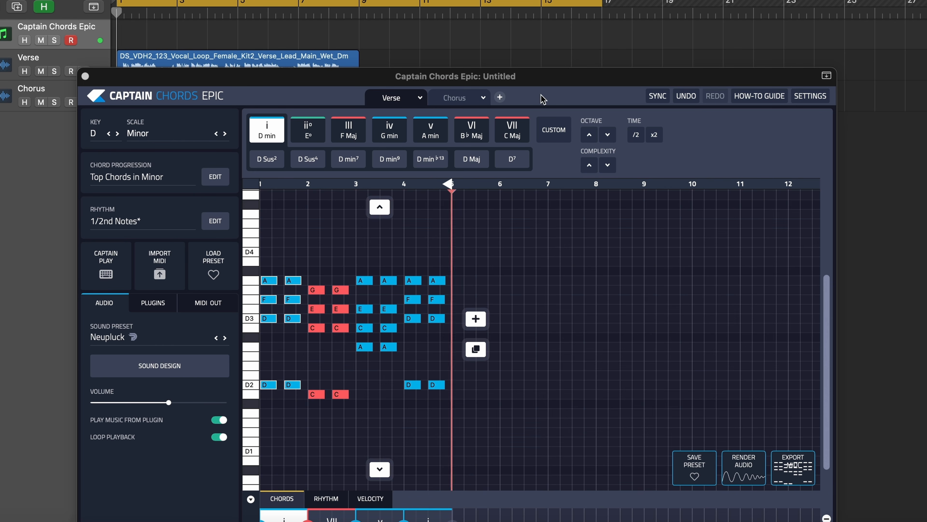
- Switch back to the Chorus progression and open its rhythm lane
drag(543, 83, 542, 25)
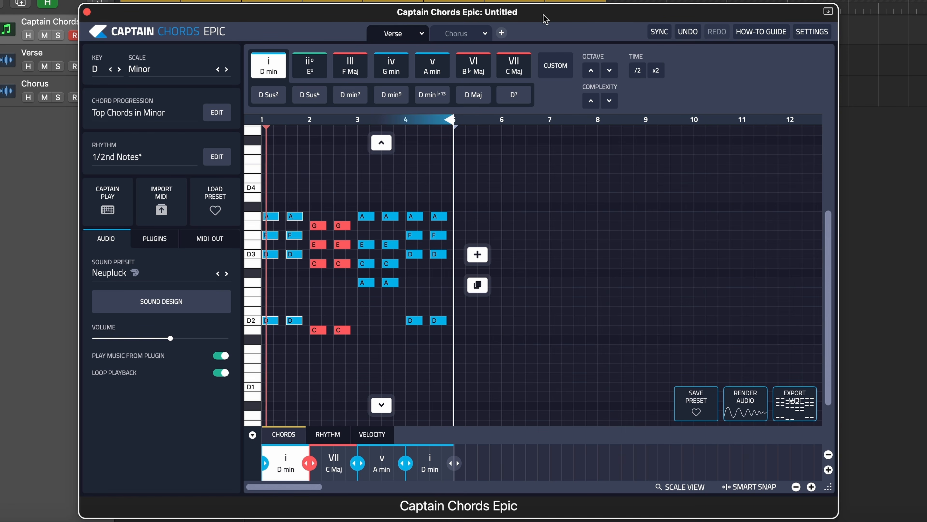
click(463, 36)
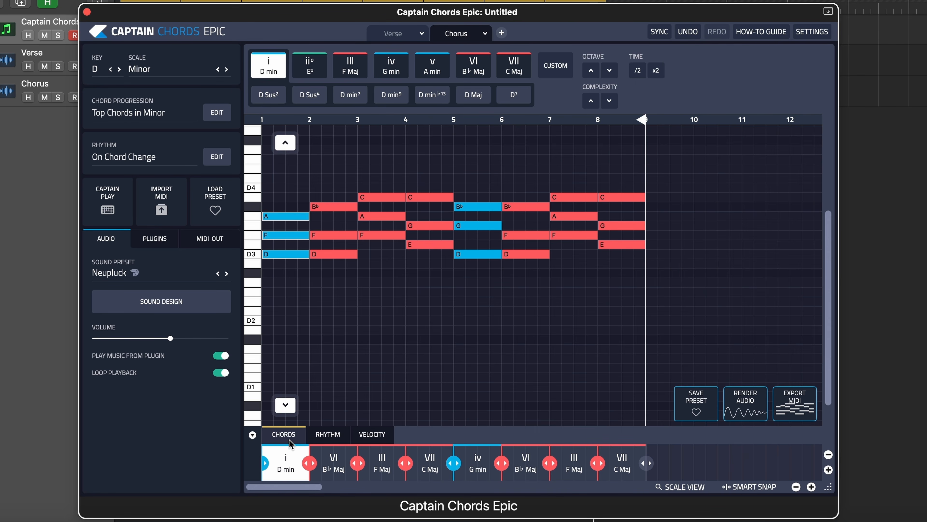
click(329, 436)
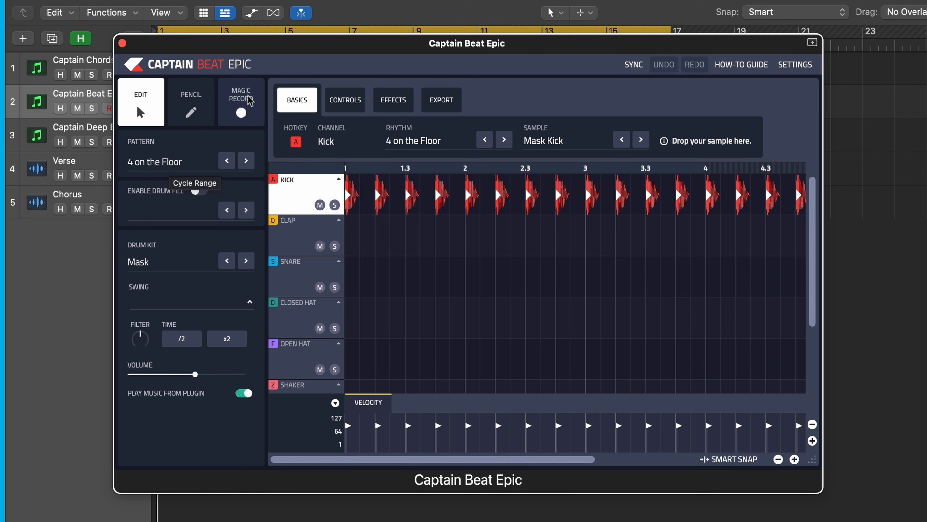
- In Captain Beat Epic, load the House pattern Duke from the Captain Collection and open the drum kit list
click(177, 166)
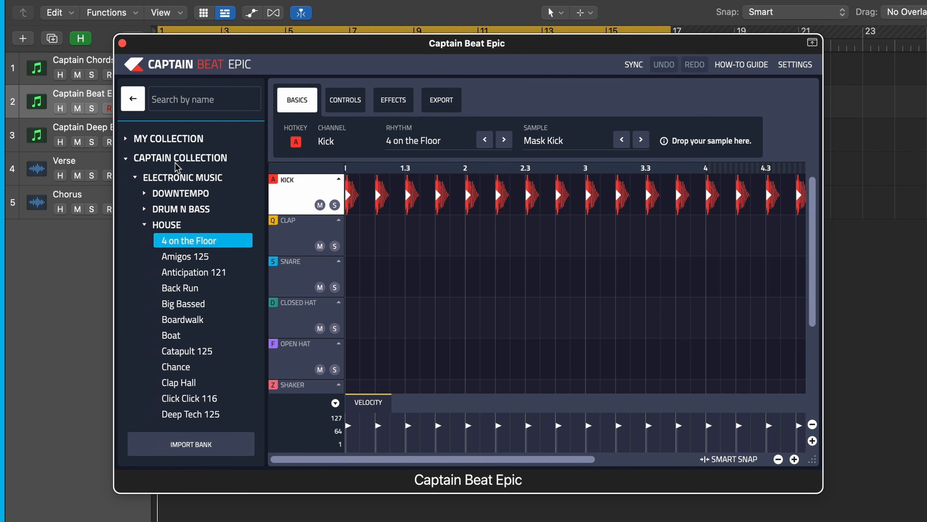
click(136, 178)
click(125, 160)
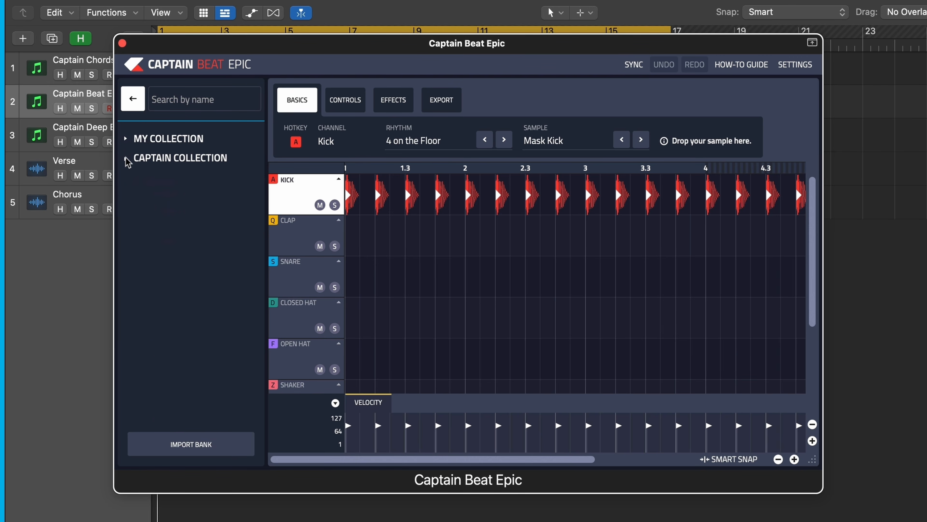
click(126, 160)
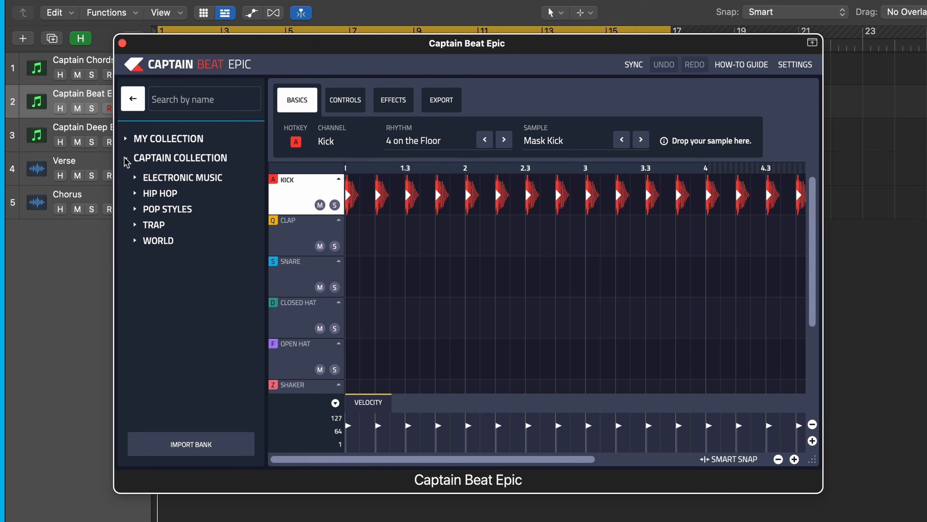
click(135, 179)
scroll(185, 269, down, 5)
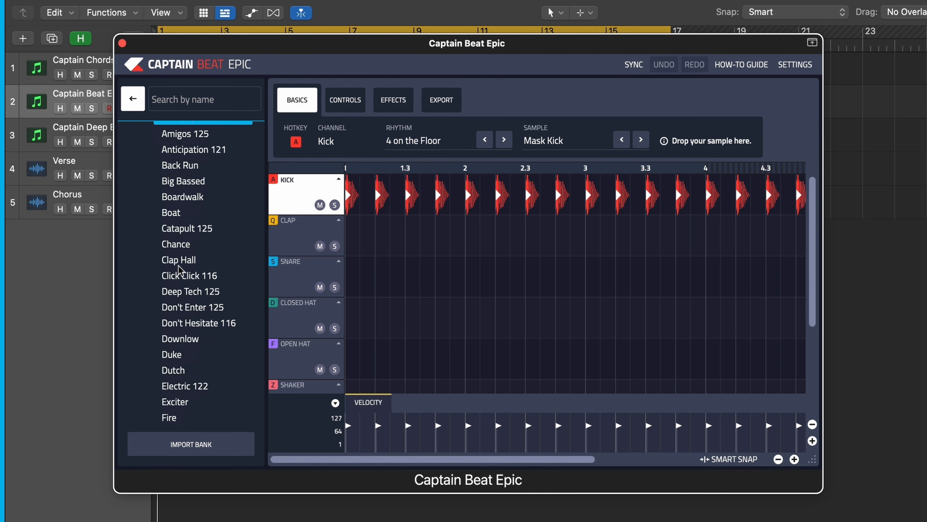
click(177, 355)
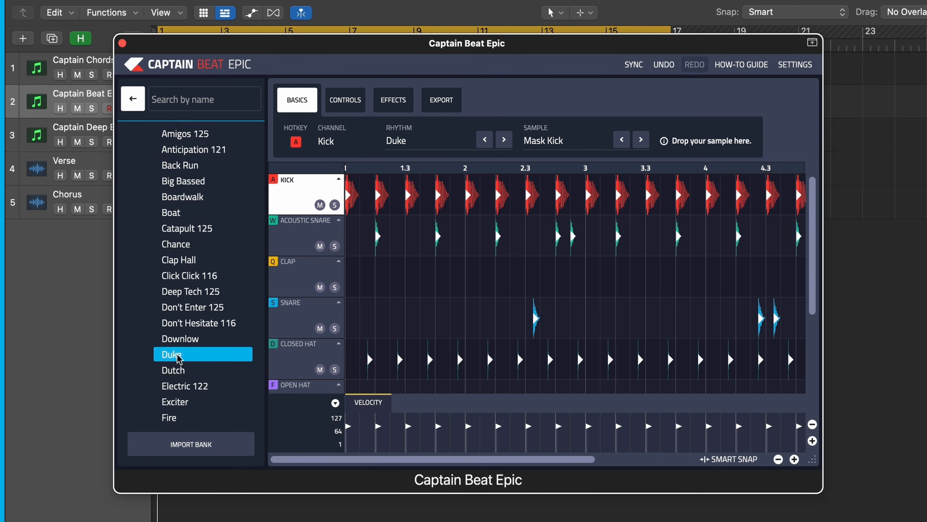
click(132, 99)
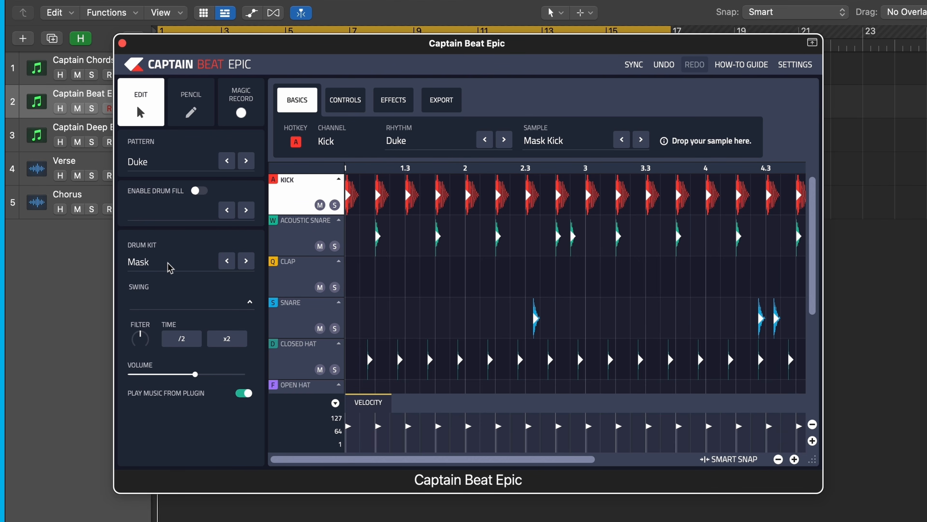
click(149, 269)
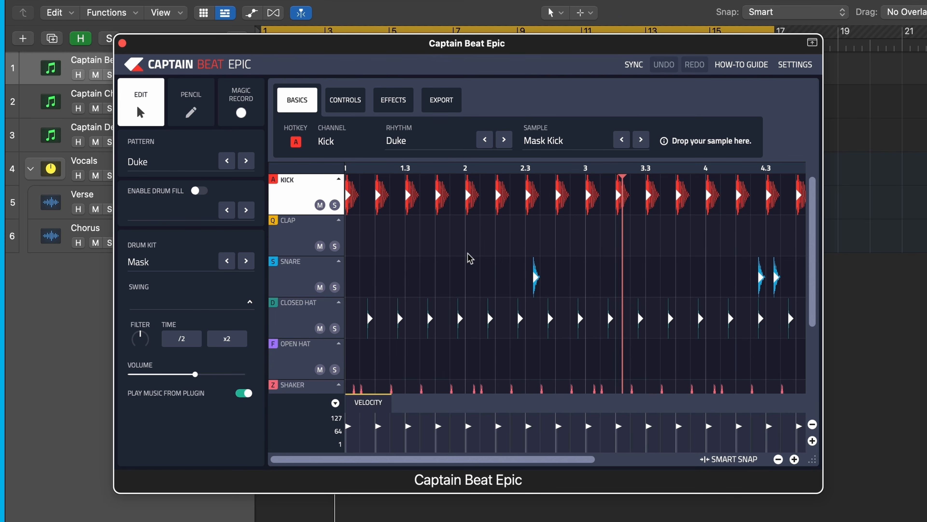
- Collapse the Kick and the other drum channel lanes to compact rows, leaving only Shaker expanded
scroll(339, 190, down, 3)
scroll(337, 186, up, 3)
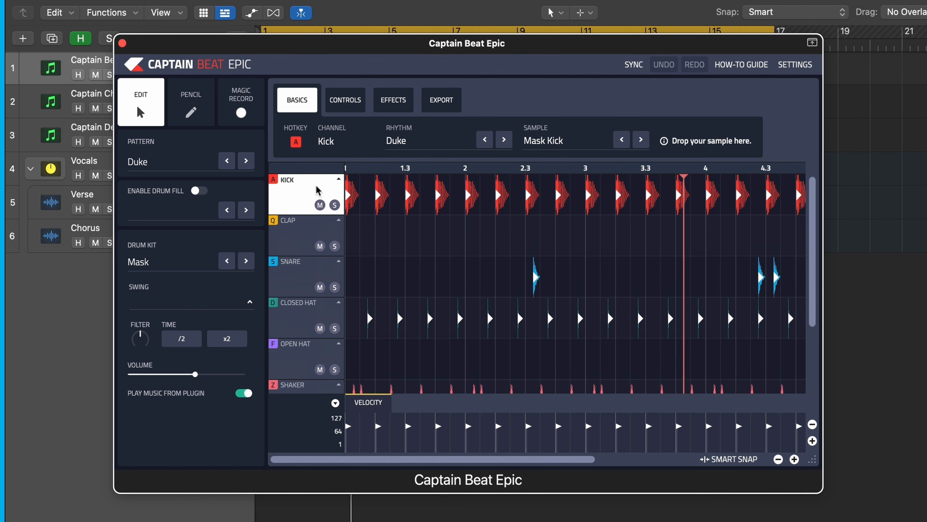
click(339, 179)
click(338, 179)
click(338, 179)
click(338, 179)
click(337, 179)
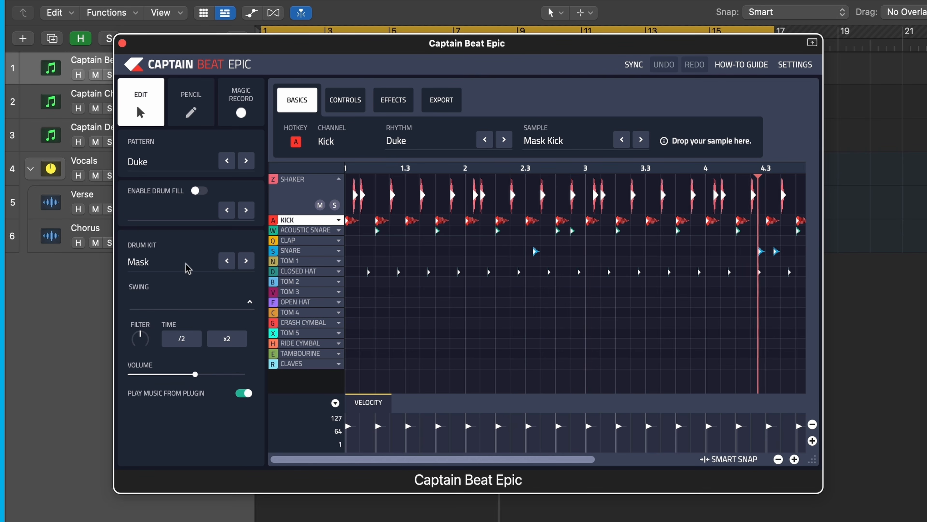
- Audition the Hybrid drum kits No Sweat, Mint, Marz, Locked and Largo on the playing Duke pattern
click(167, 268)
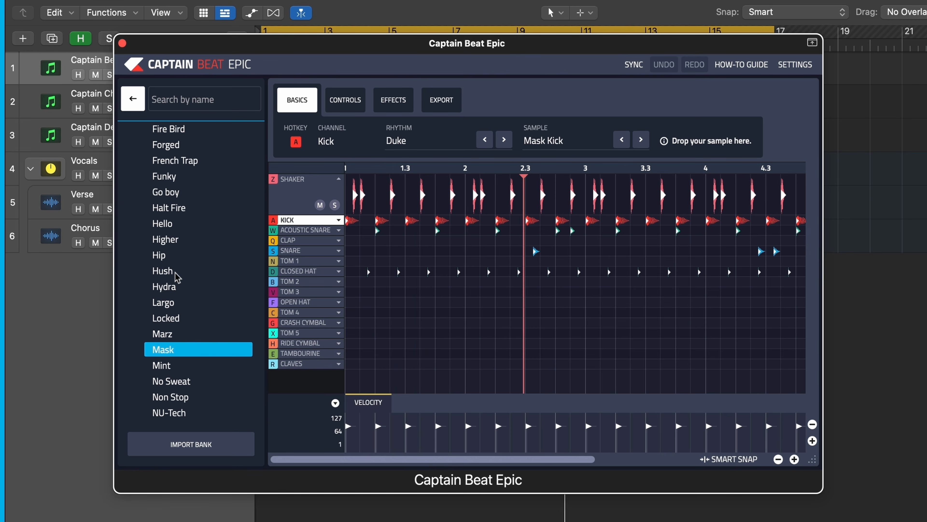
scroll(175, 275, down, 3)
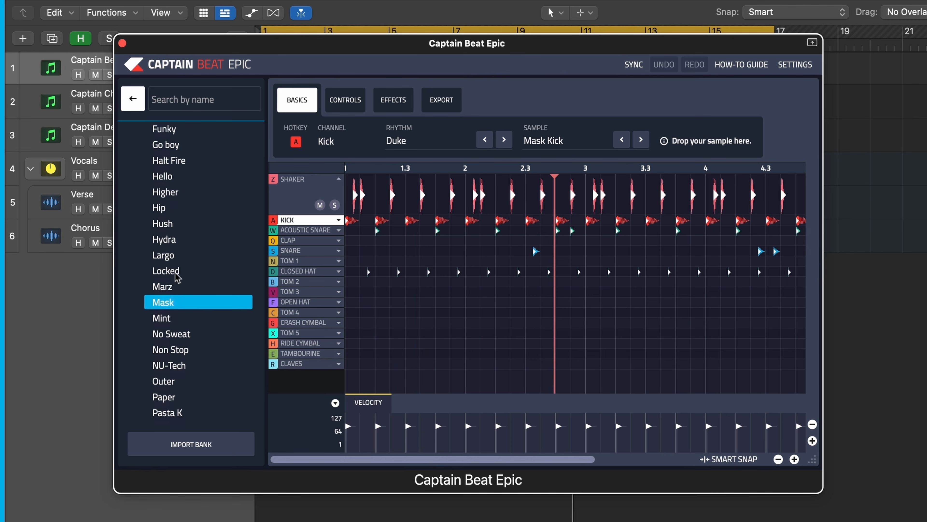
click(170, 334)
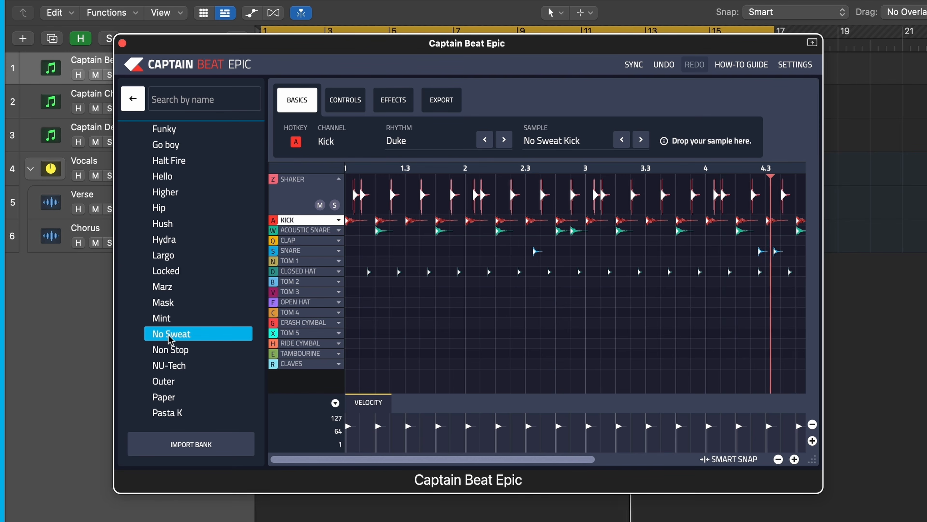
click(169, 320)
click(171, 288)
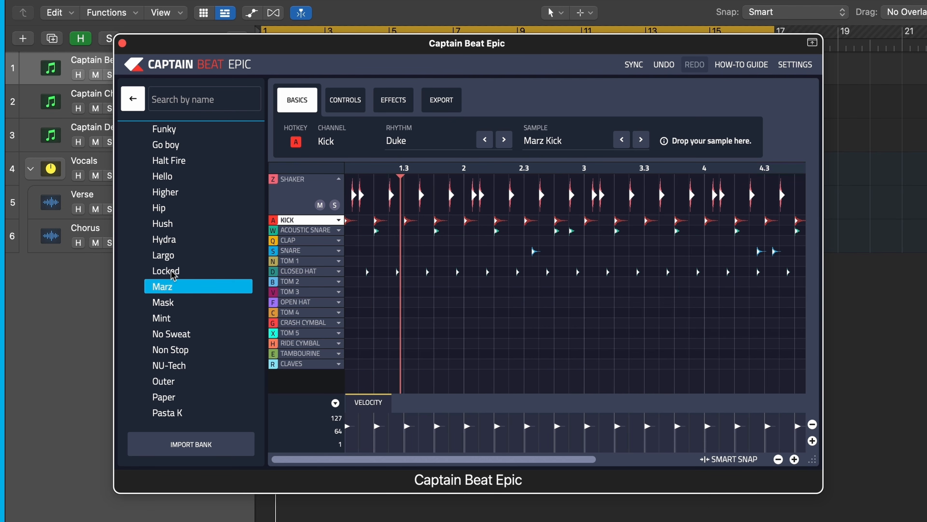
click(172, 272)
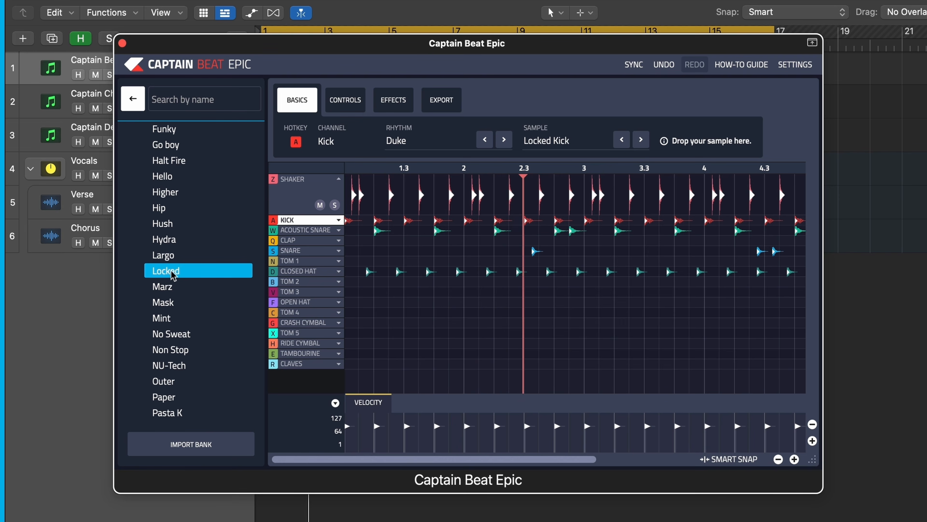
click(172, 257)
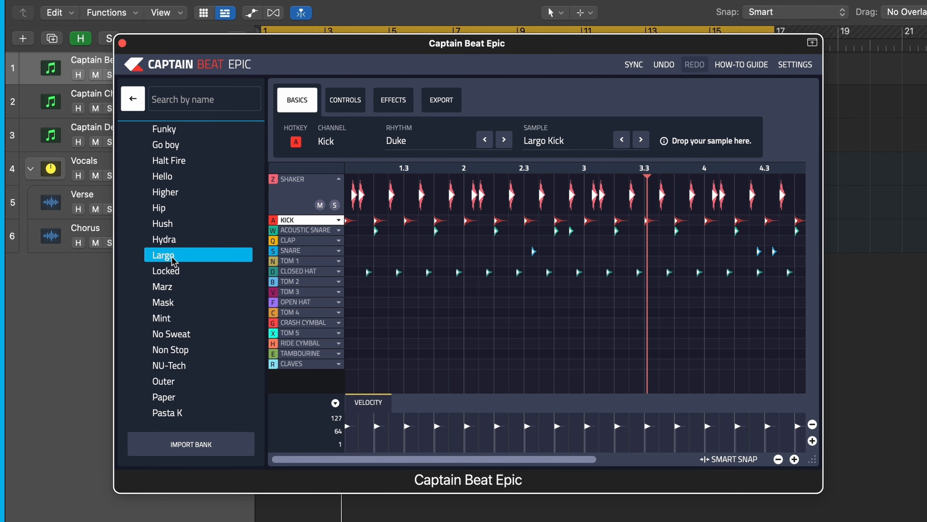
- Audition the Hydra, Hush, Higher, Hello, Halt Fire, Go boy and Fire Bird kits on the same pattern
click(171, 239)
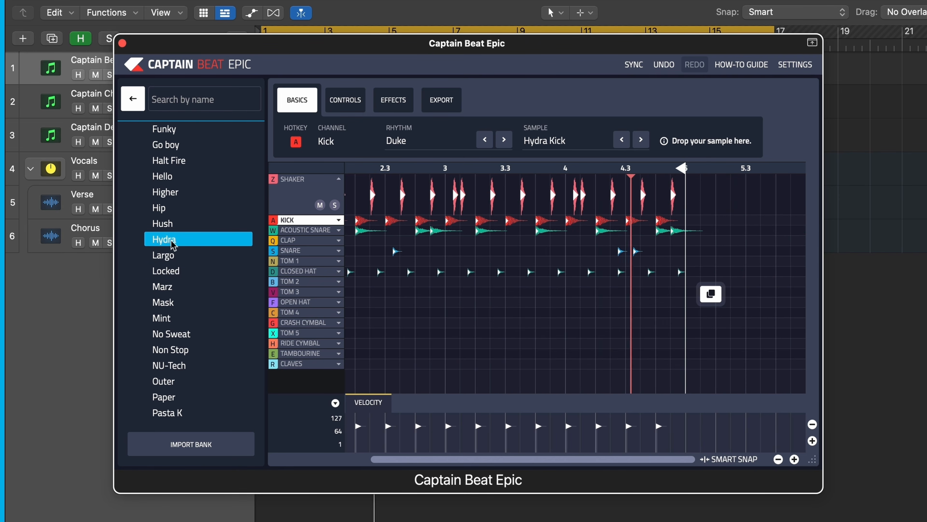
click(173, 222)
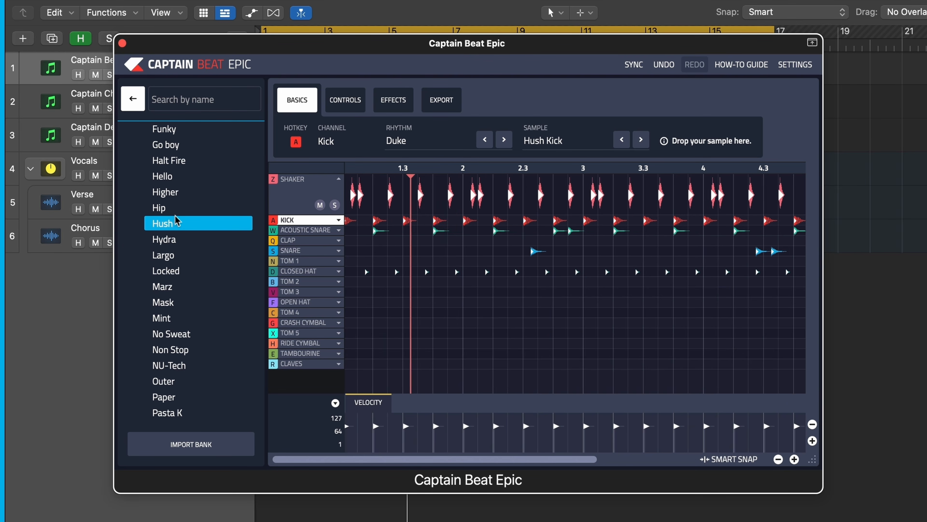
click(166, 193)
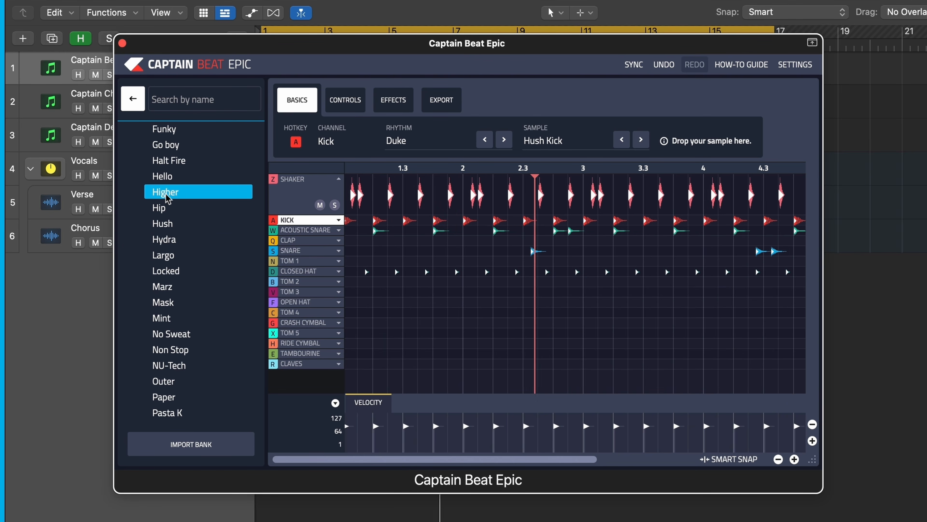
click(169, 180)
click(179, 163)
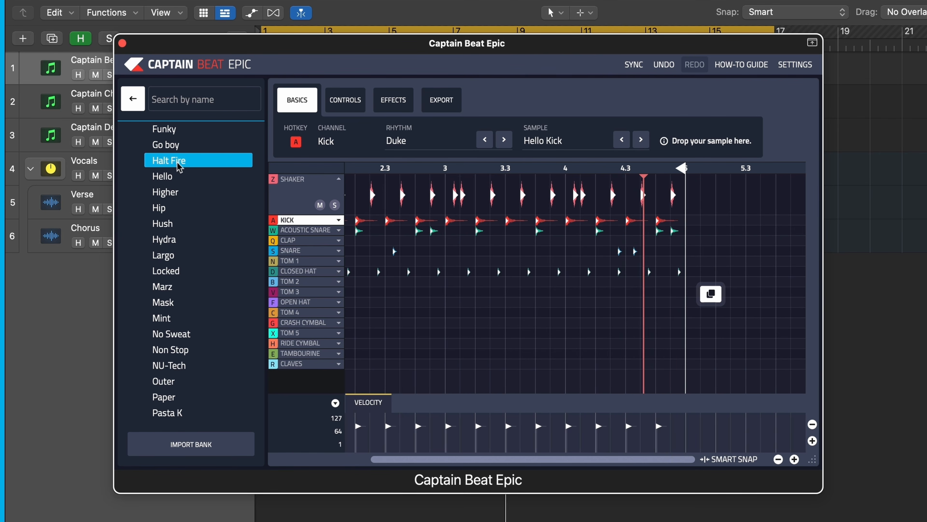
click(178, 148)
scroll(179, 161, up, 8)
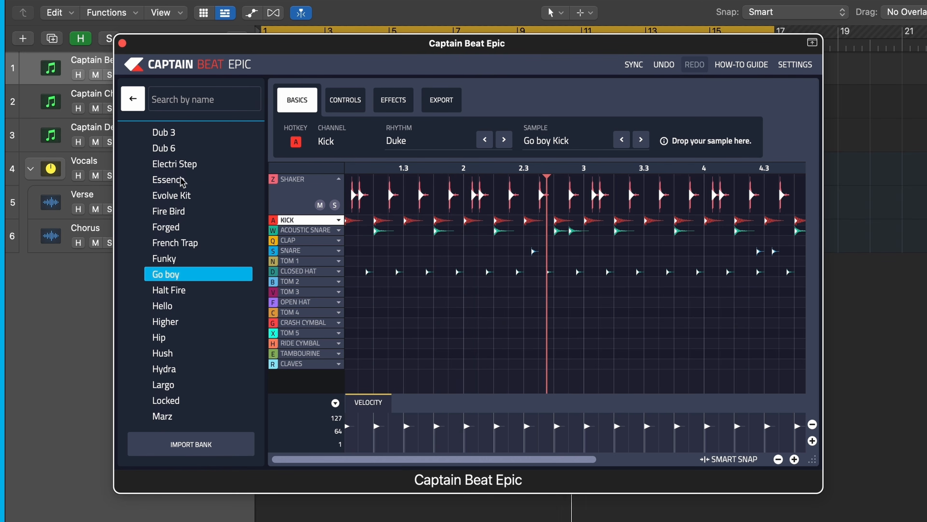
click(179, 210)
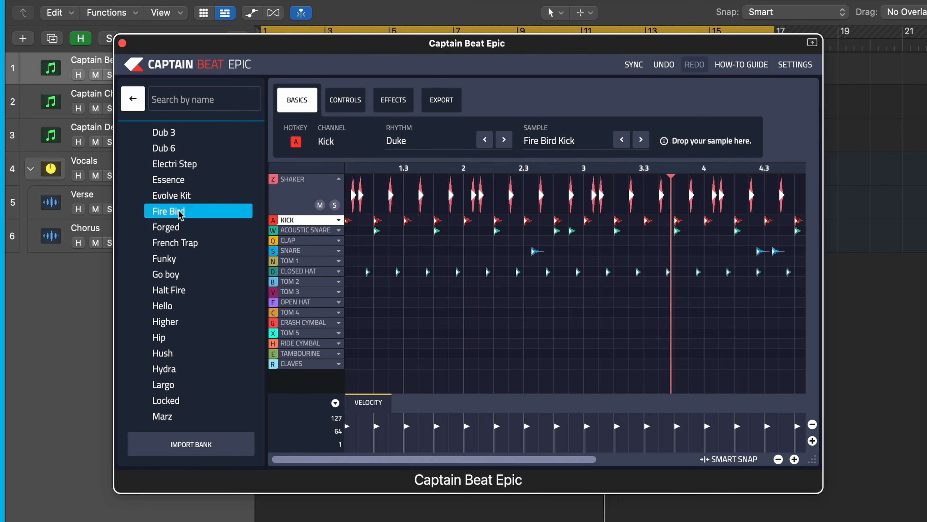
- Audition the Crushed, Capsule, 909, 707 and 2 No kits from the start of the Hybrid bank
scroll(180, 211, up, 4)
scroll(180, 215, up, 6)
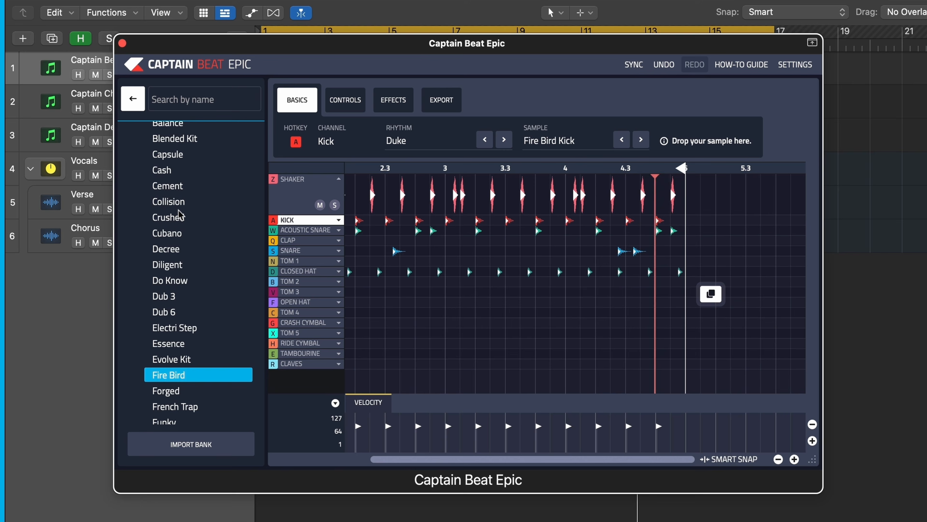
click(179, 216)
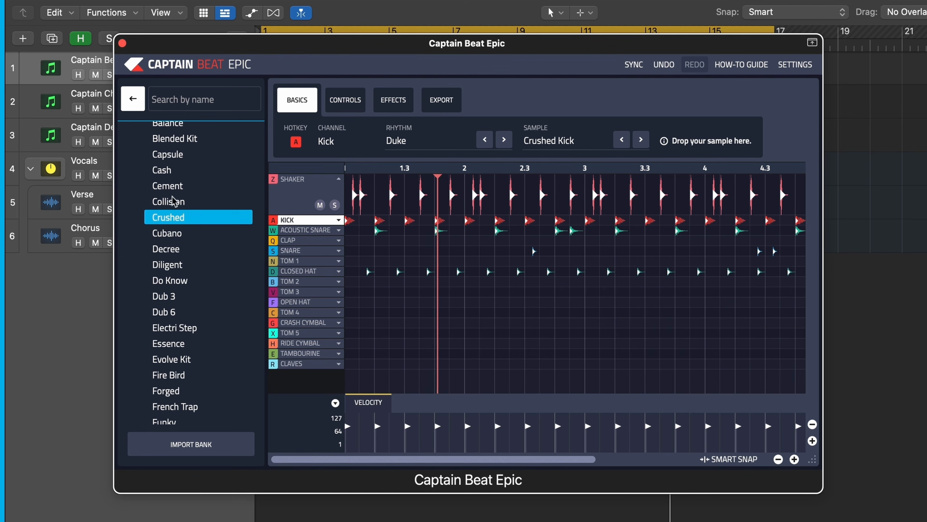
click(176, 157)
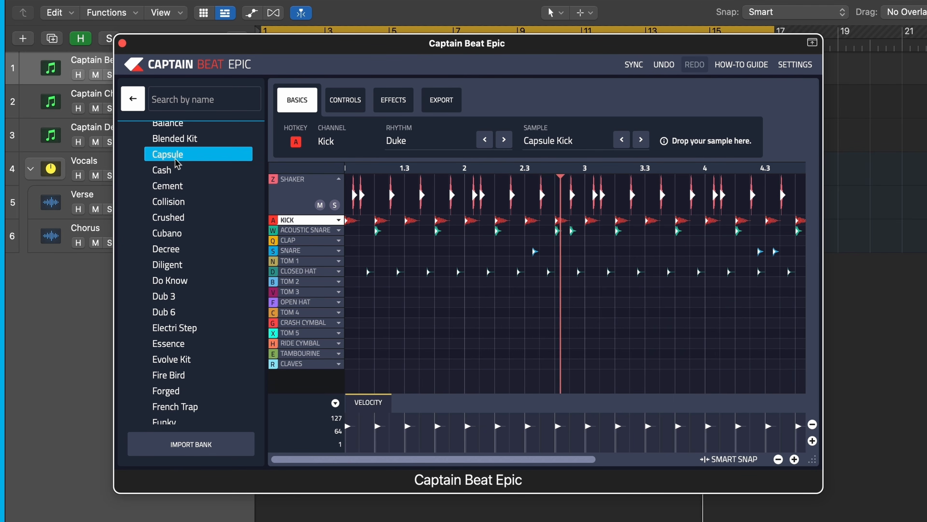
scroll(176, 161, up, 6)
scroll(177, 164, up, 1)
click(176, 178)
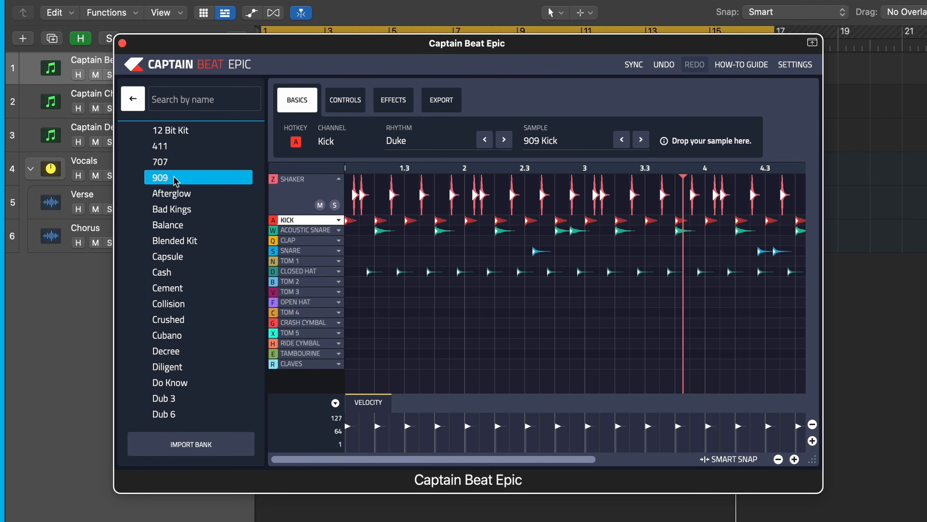
click(171, 164)
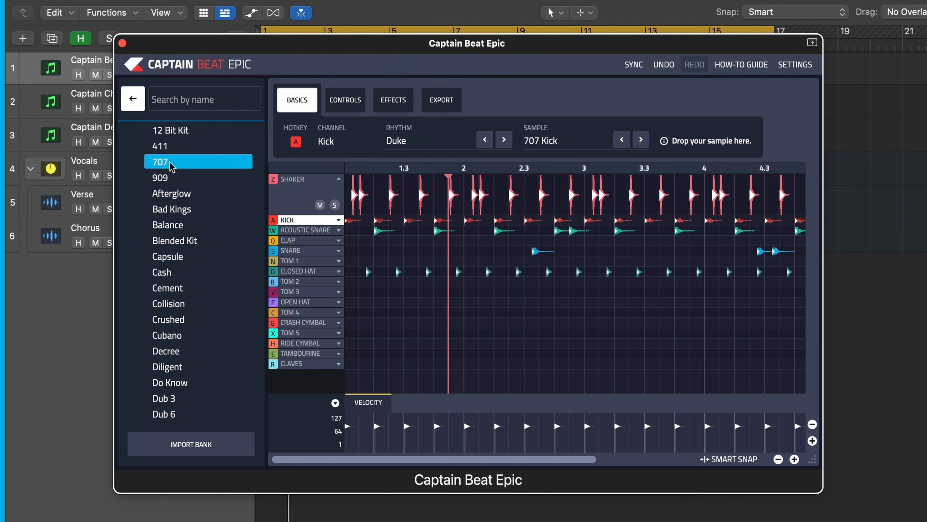
scroll(171, 166, up, 3)
click(160, 178)
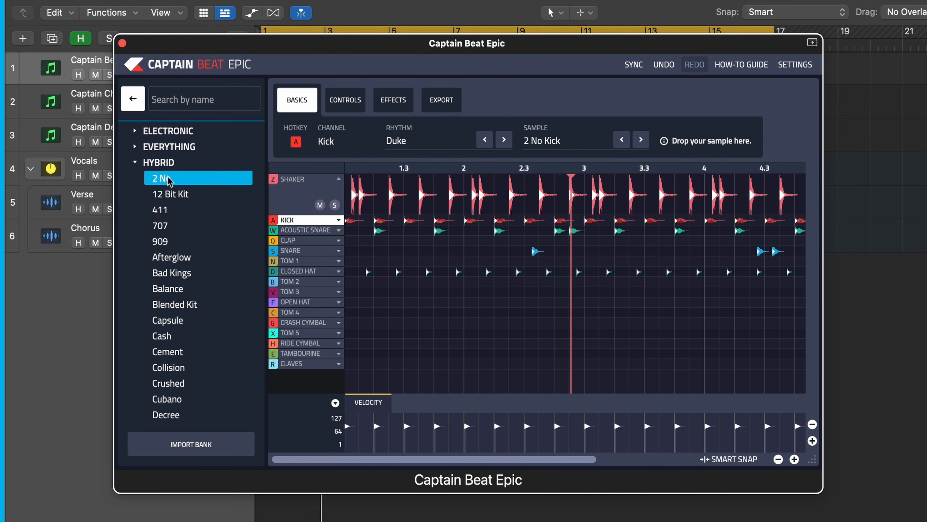
- Audition the XXX, Vast Dawn and System kits near the end of the Hybrid bank
scroll(177, 368, down, 15)
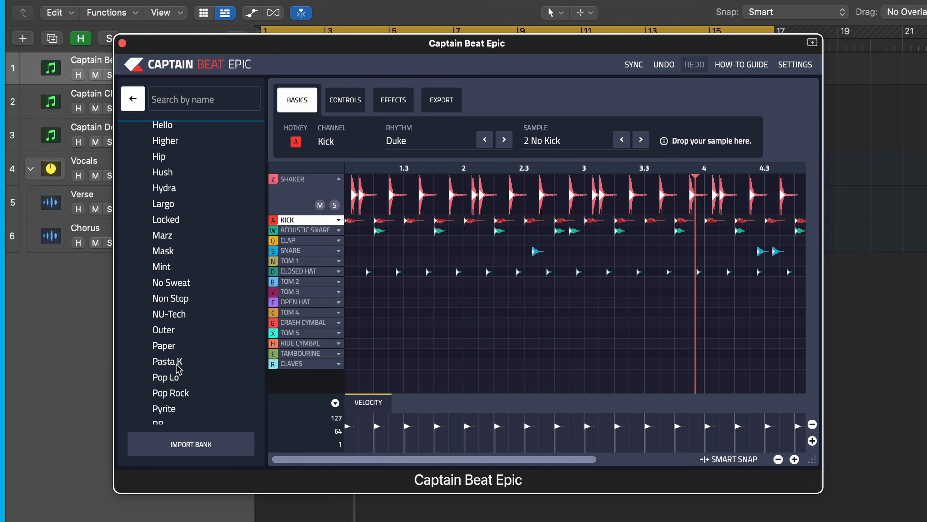
click(167, 386)
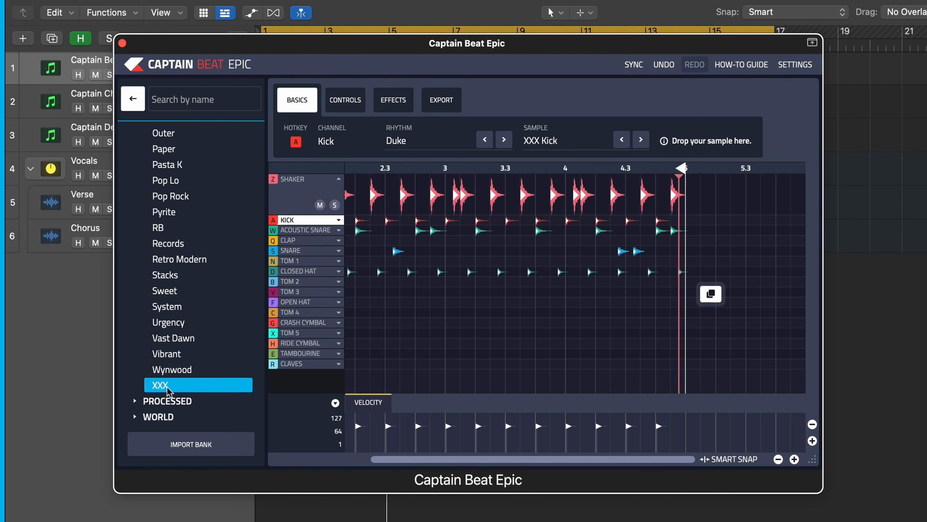
click(168, 338)
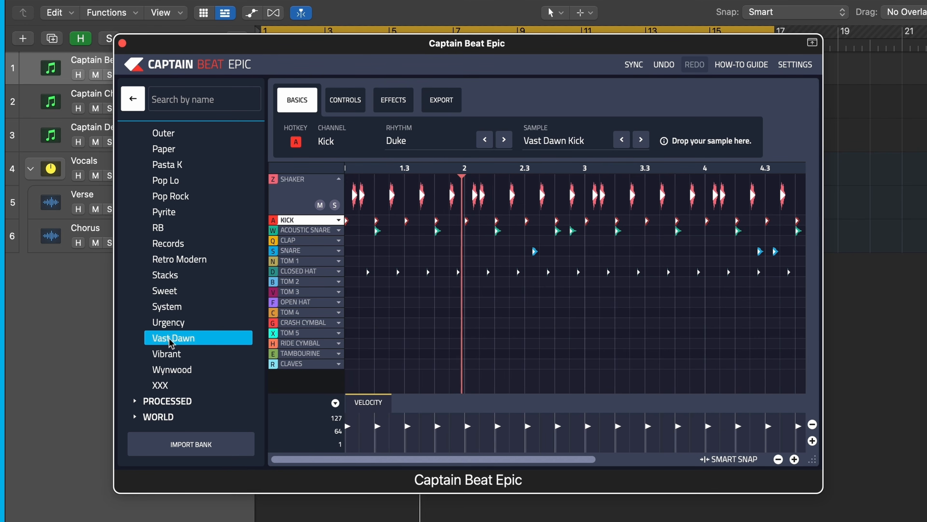
click(172, 307)
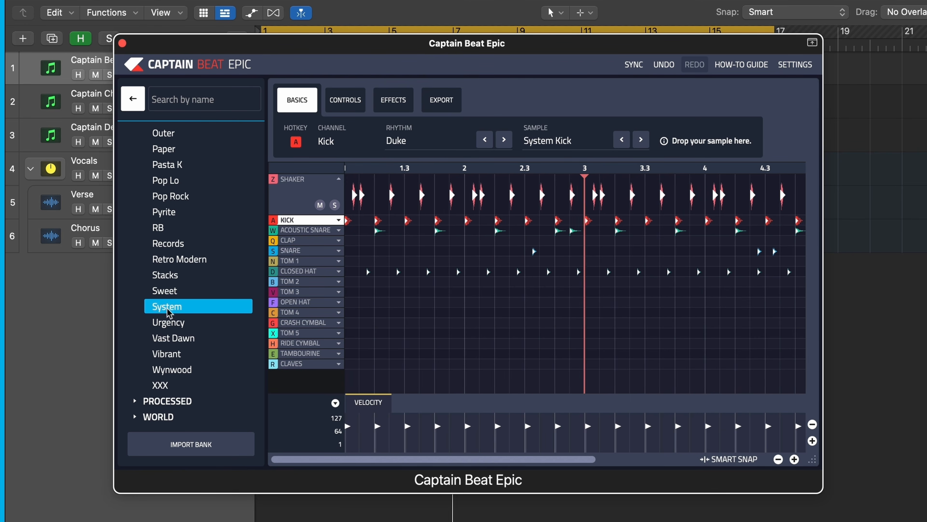
- Load the Mask drum kit again and return to the main Captain Beat Epic controls
scroll(172, 307, up, 6)
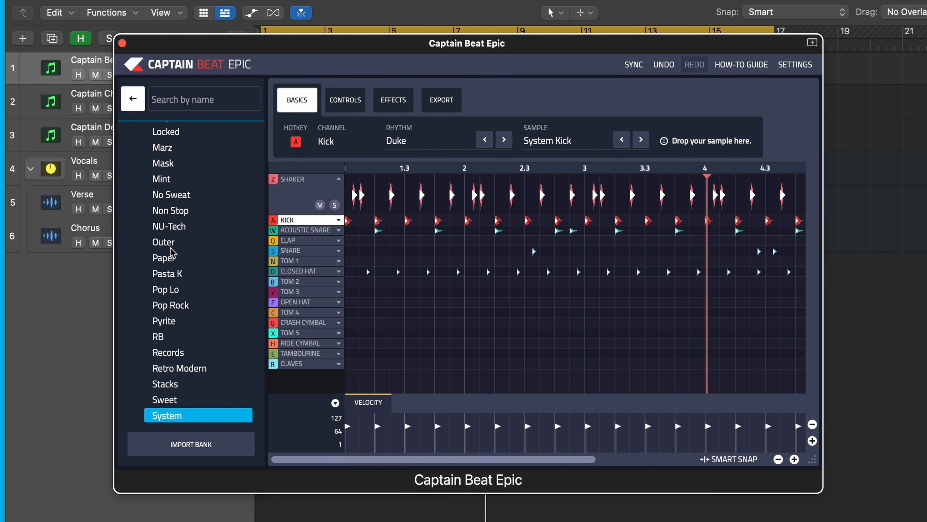
scroll(171, 253, up, 1)
click(172, 200)
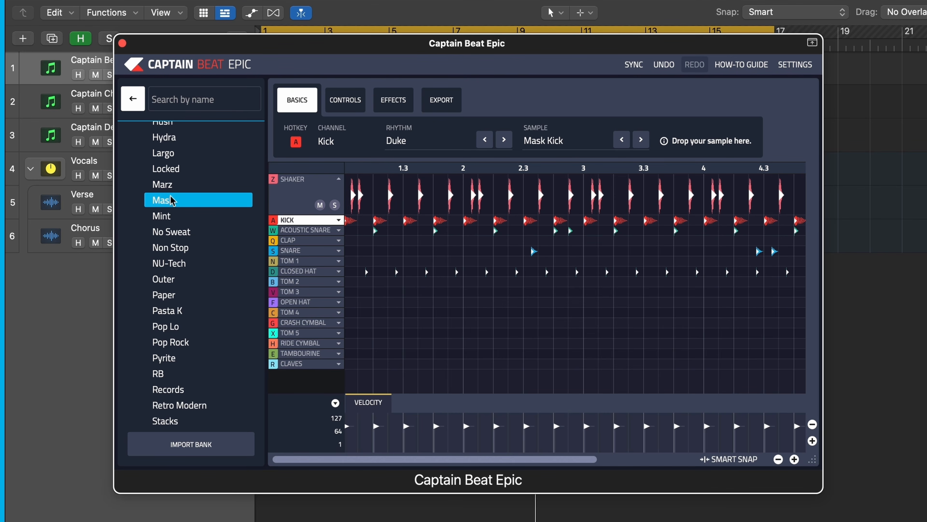
click(138, 103)
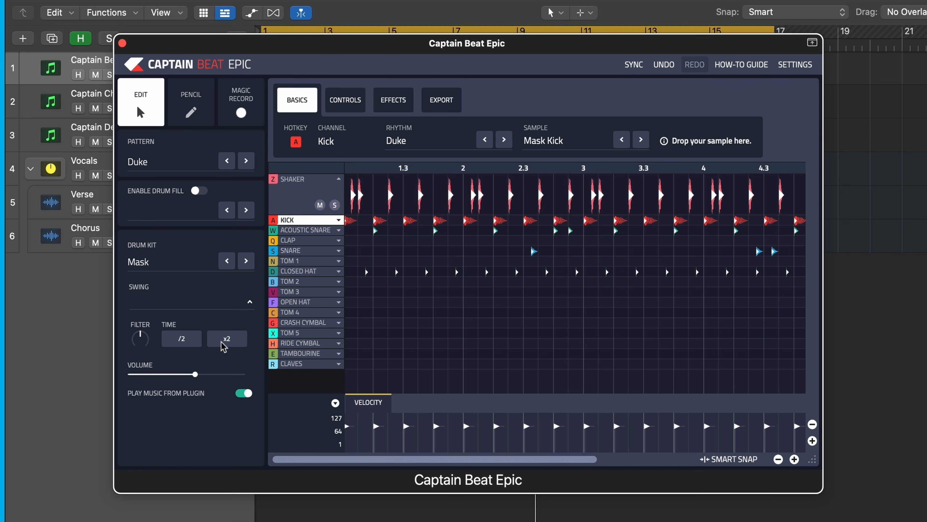
- Try the drum pattern at half time, back at its original time and at double time
click(181, 339)
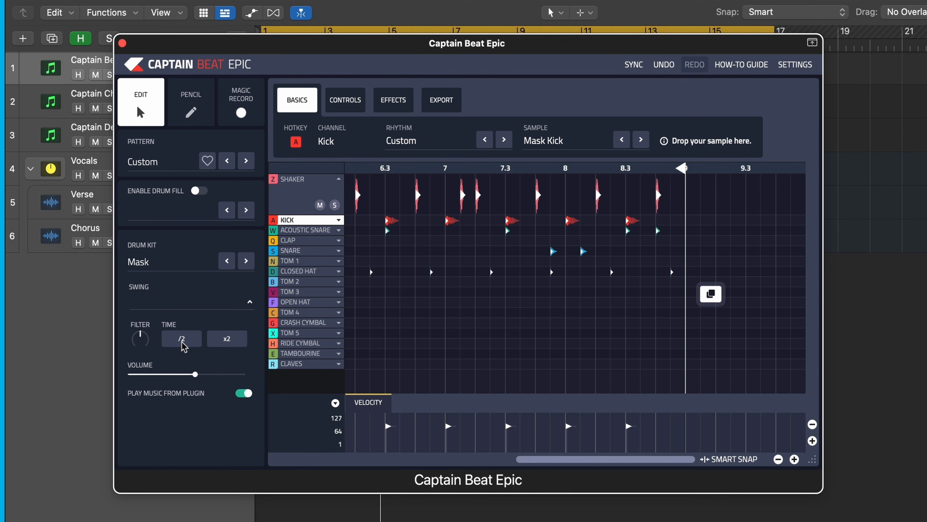
click(226, 342)
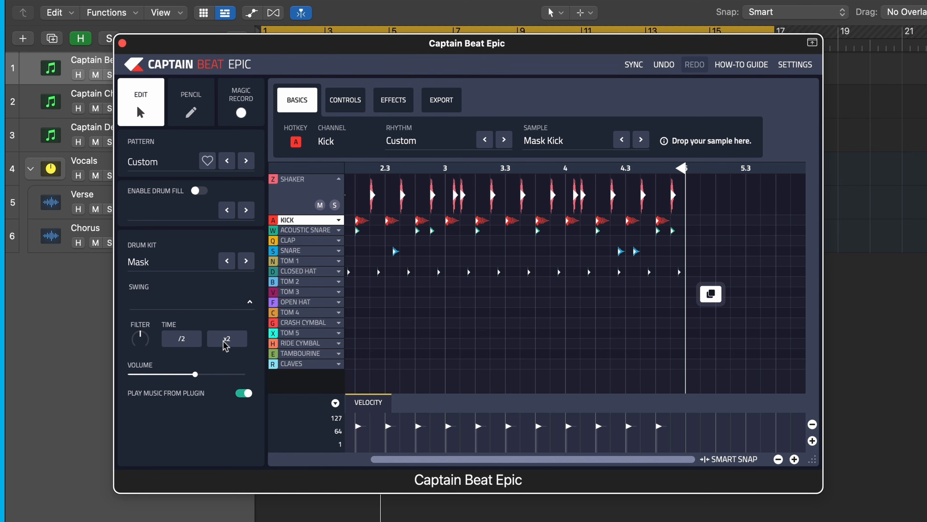
click(226, 343)
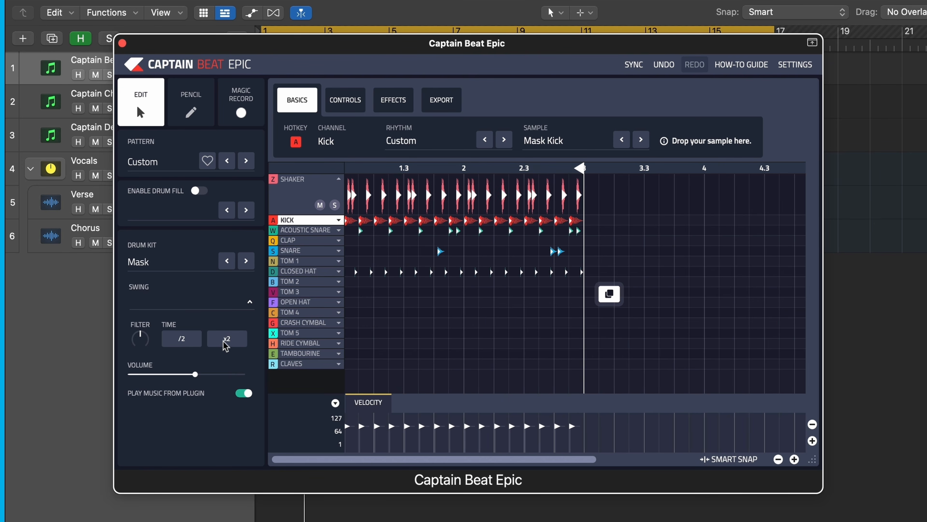
click(225, 342)
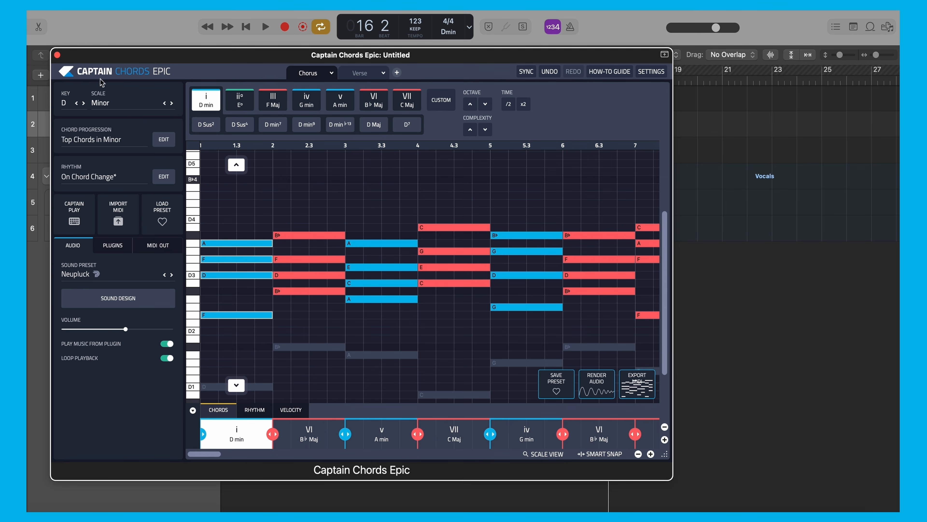
- Close Captain Chords Epic, open Captain Deep Epic from its track and reposition the plugin window
click(57, 55)
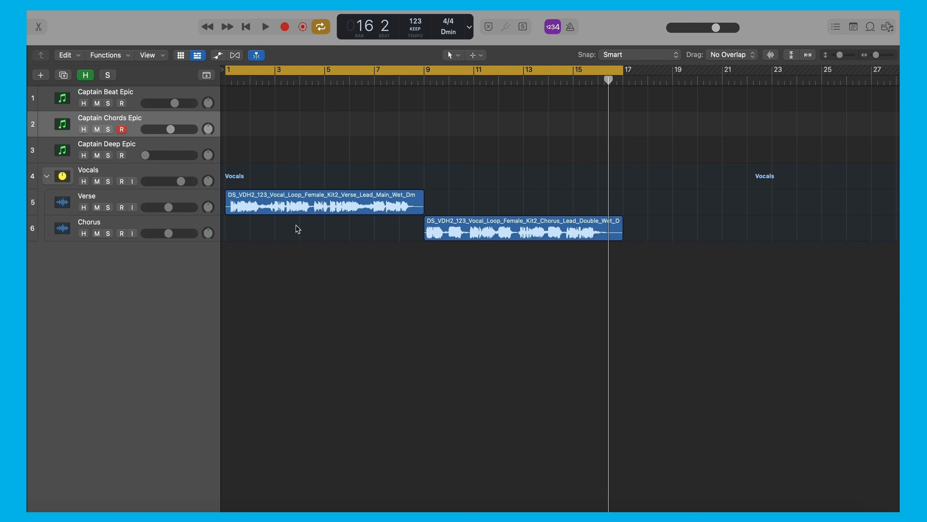
click(111, 146)
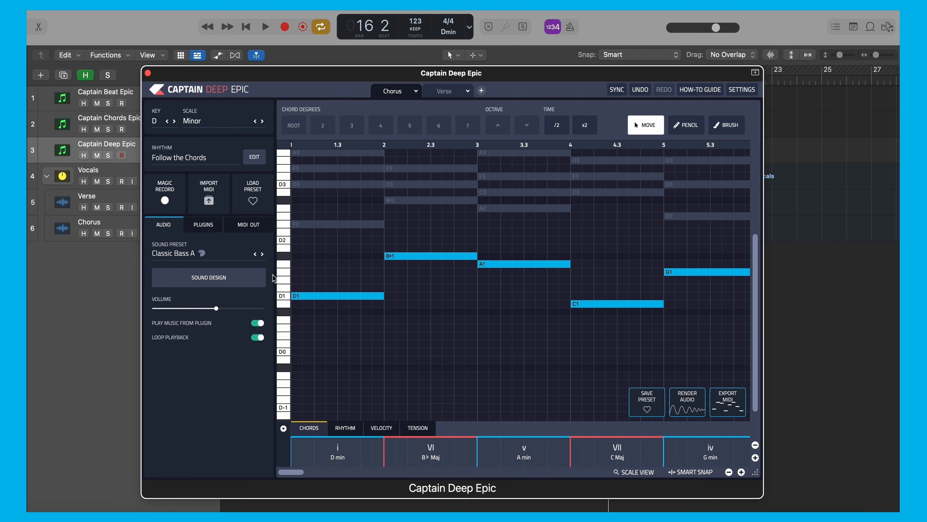
drag(502, 73, 421, 59)
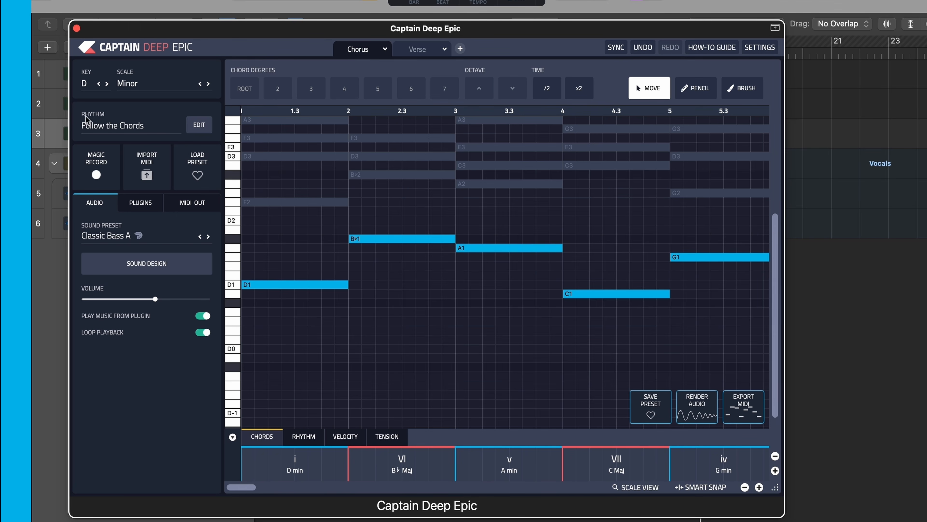
- Apply the Disco 1 rhythm from the House / House genre bank to the Chorus bassline and play it back
click(198, 125)
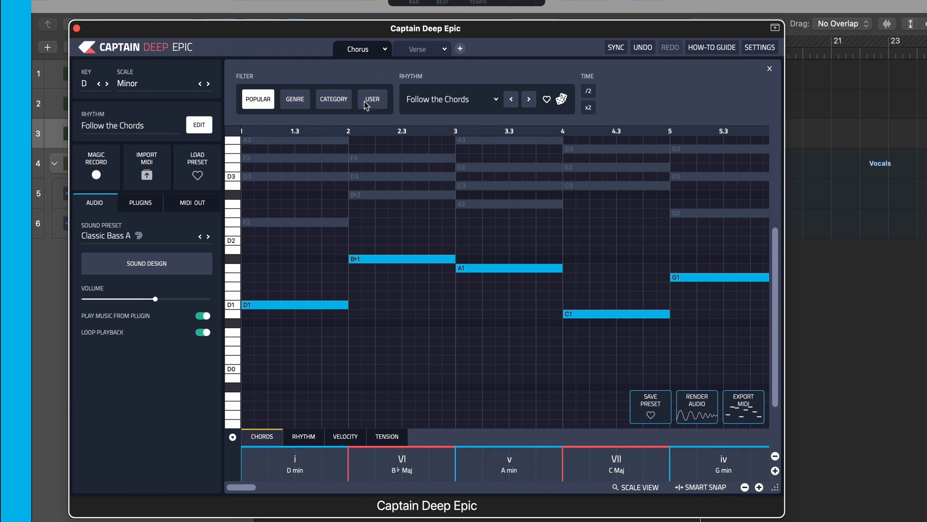
click(299, 105)
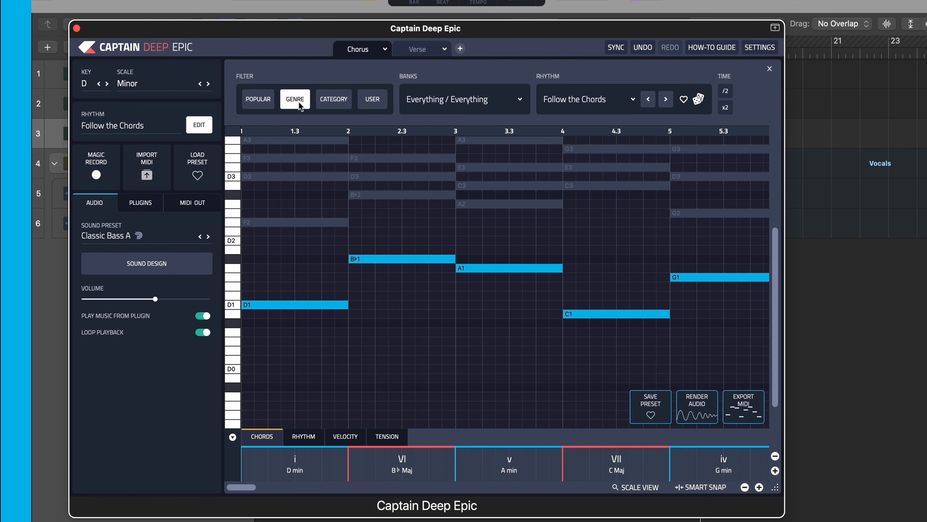
click(416, 102)
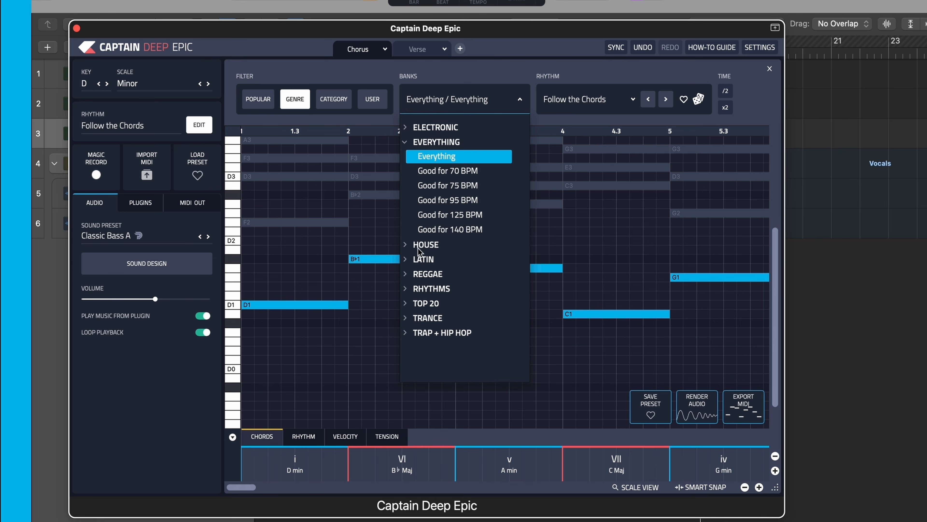
click(405, 244)
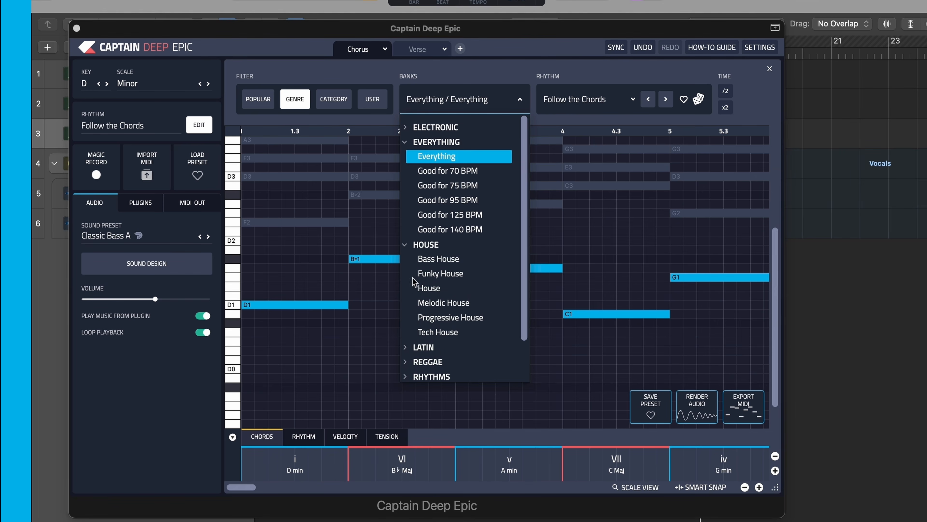
click(426, 289)
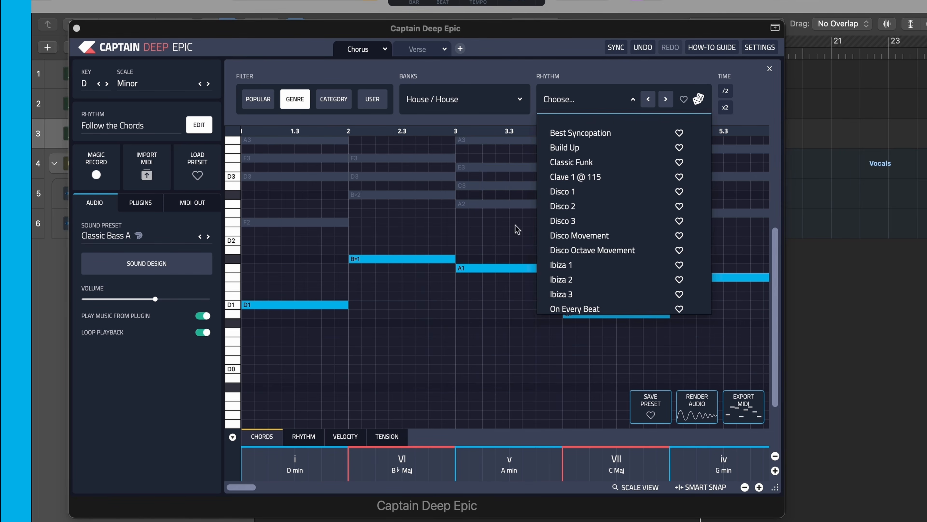
click(576, 192)
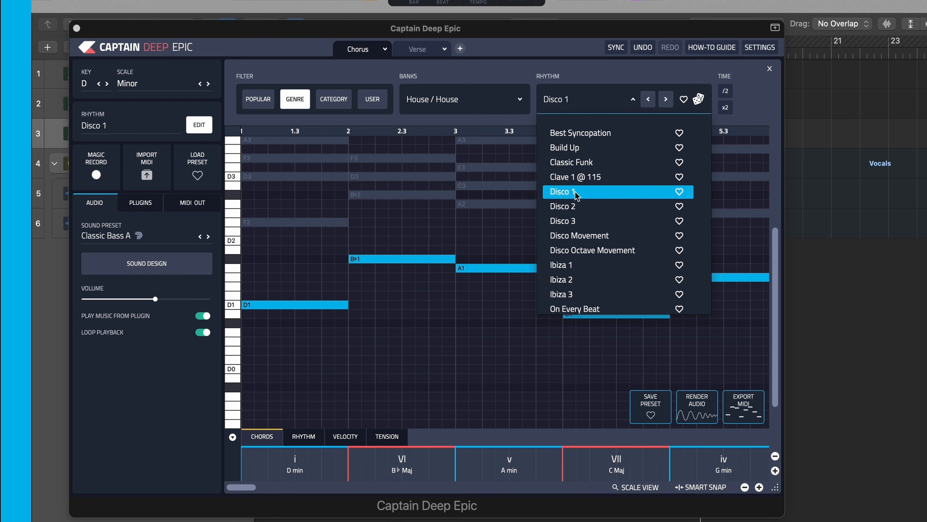
click(596, 71)
click(376, 224)
key(space)
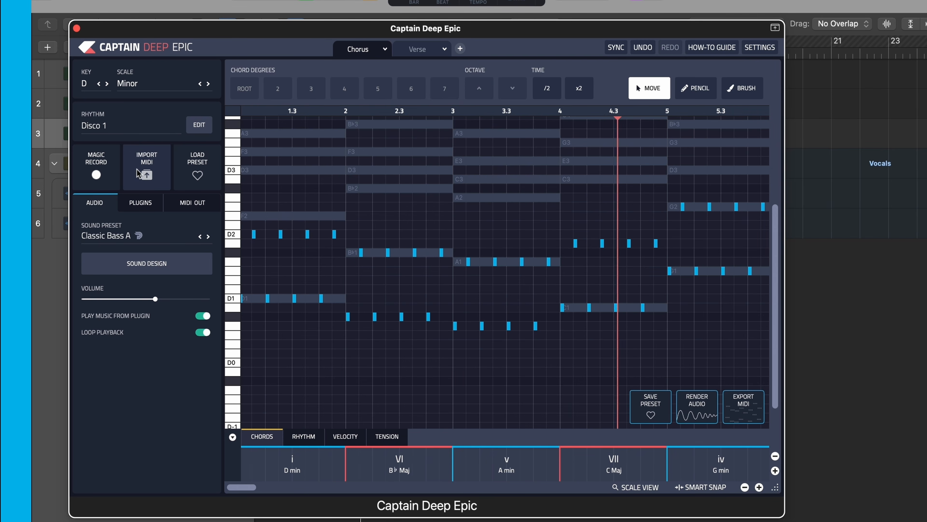
- Audition the Disco 2, Disco 3 and Disco Movement rhythms with the Classic Bass A sound and stop playback
click(200, 125)
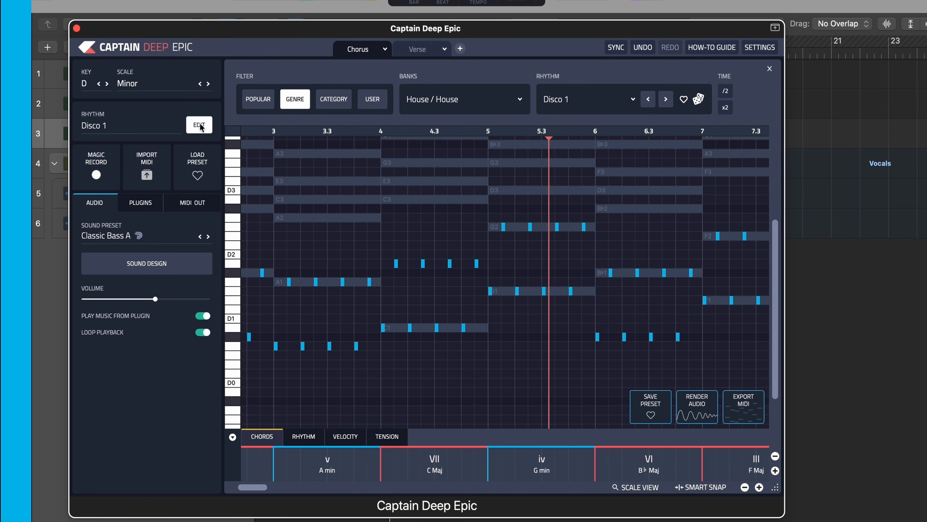
click(665, 99)
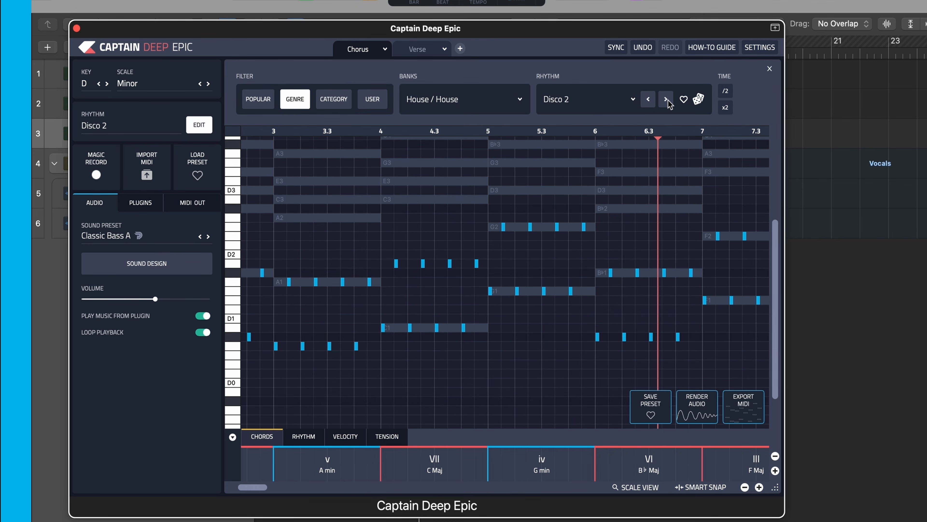
click(667, 100)
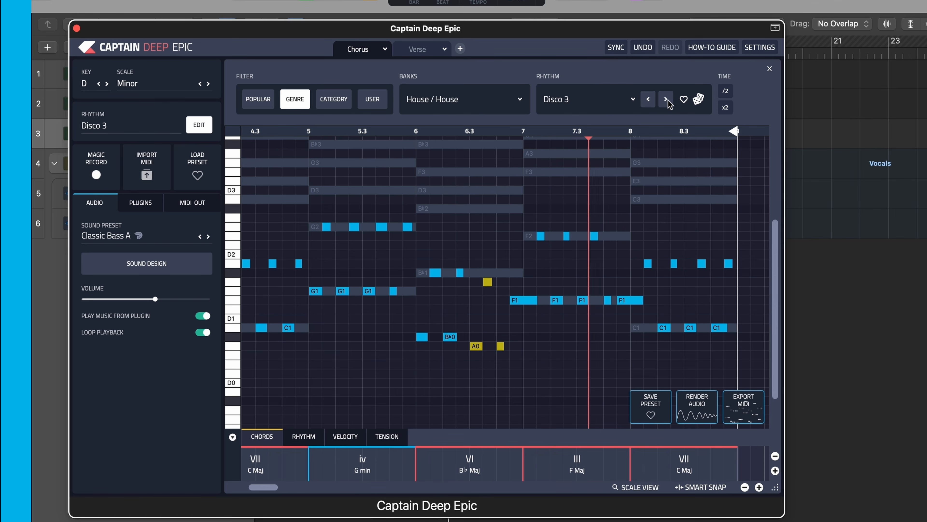
click(667, 100)
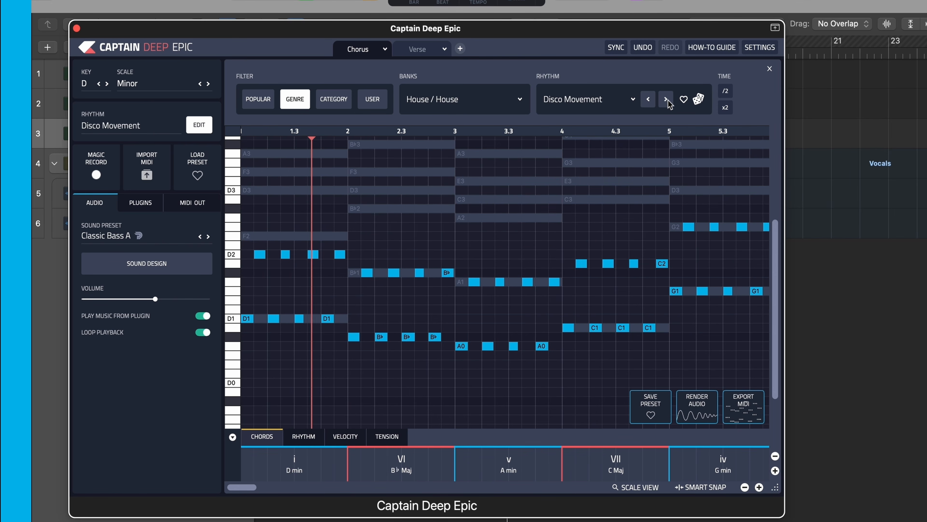
click(208, 237)
click(200, 238)
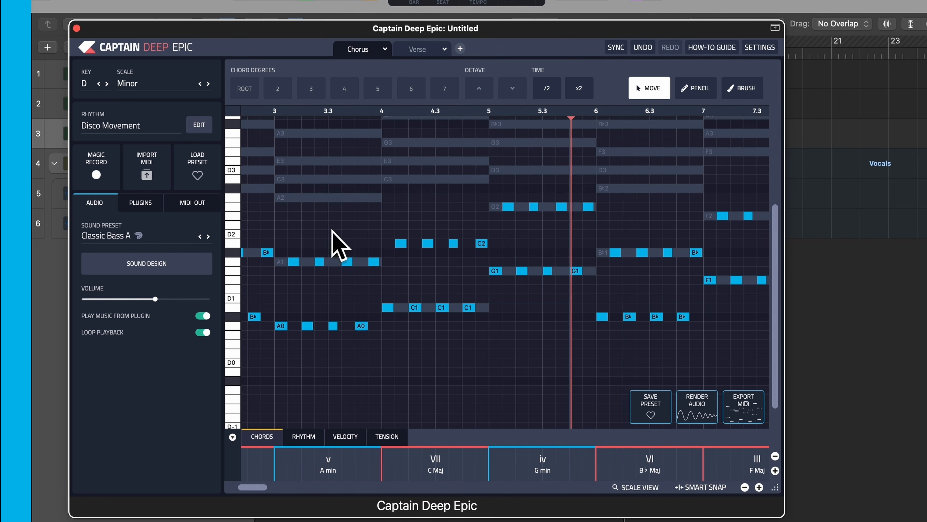
key(space)
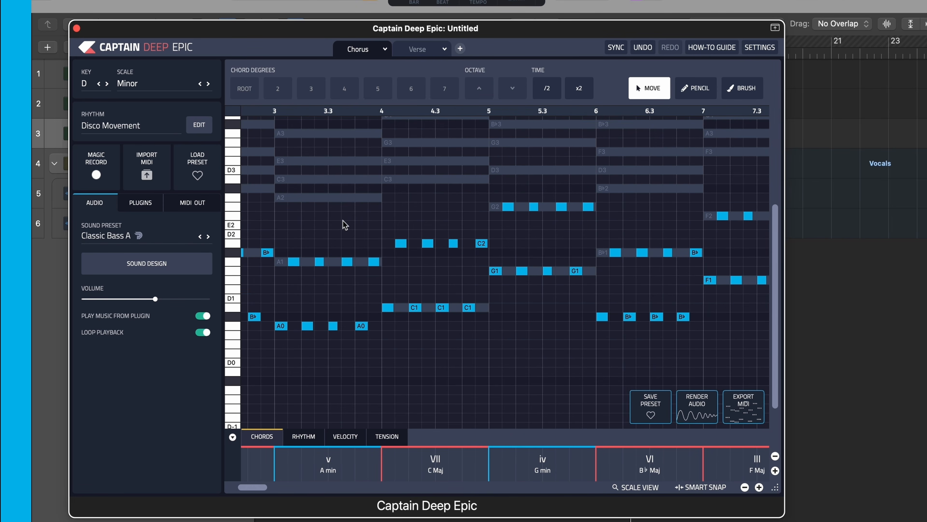
- Raise all notes of the Disco Movement bassline by one octave and play it back
key(super+a)
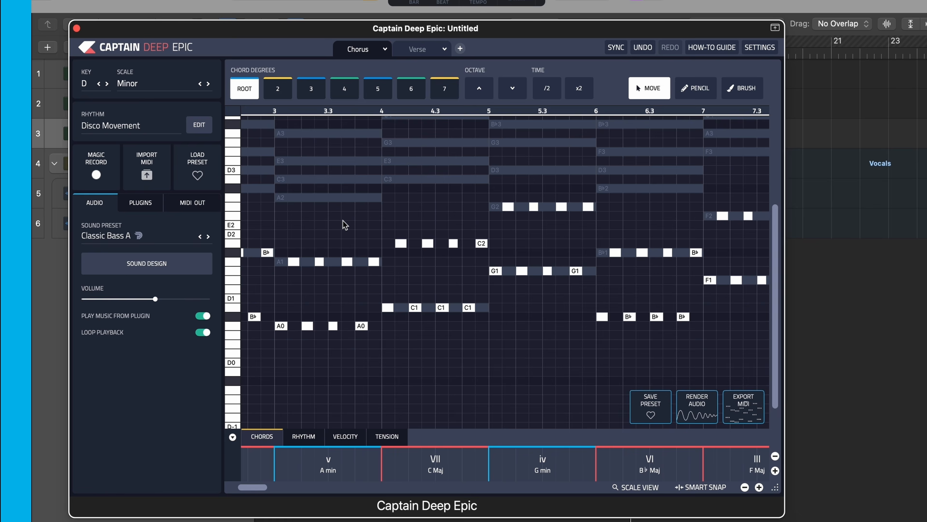
click(480, 94)
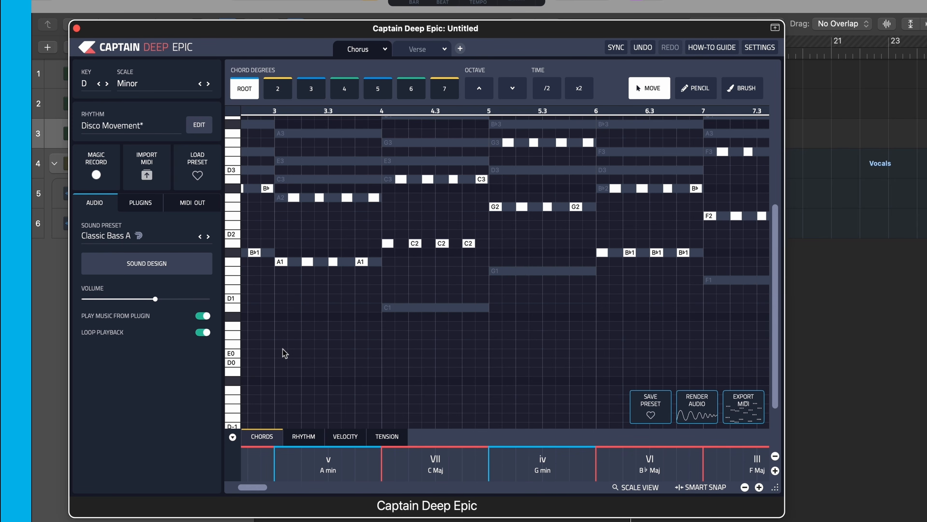
key(space)
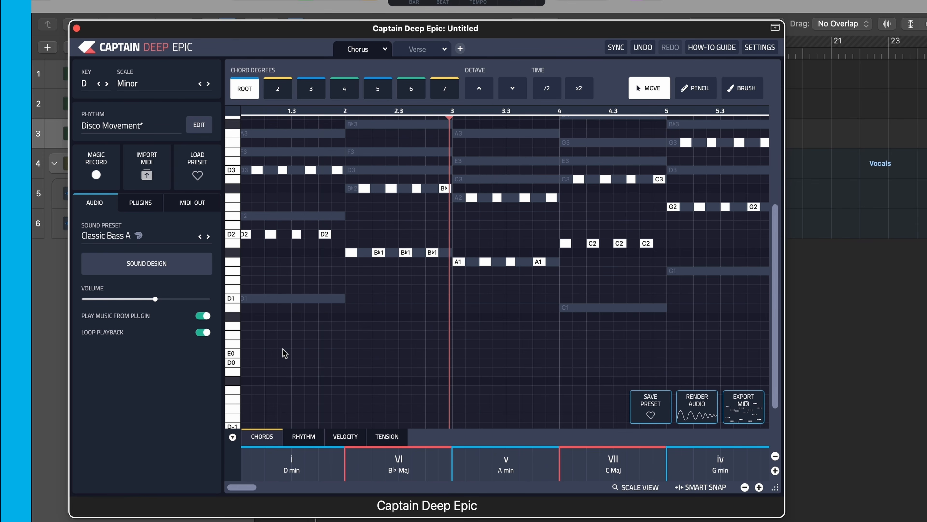
click(387, 326)
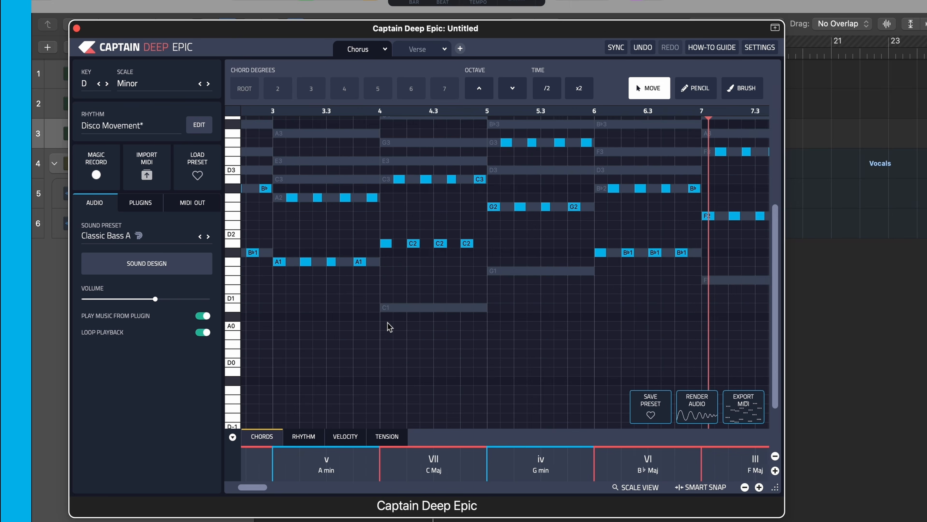
- Try the Disco Octave Movement rhythm, switch the Chorus bassline to Ibiza 1 and play it back
click(199, 125)
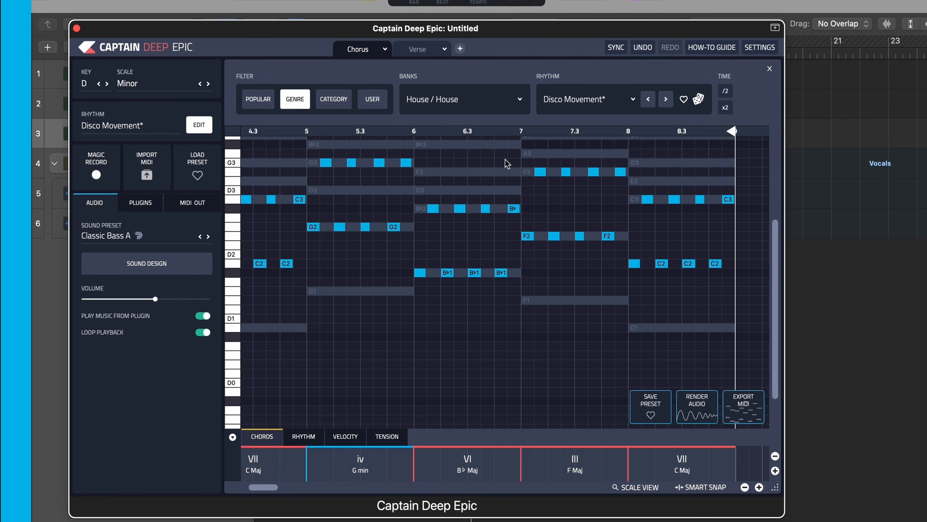
click(580, 106)
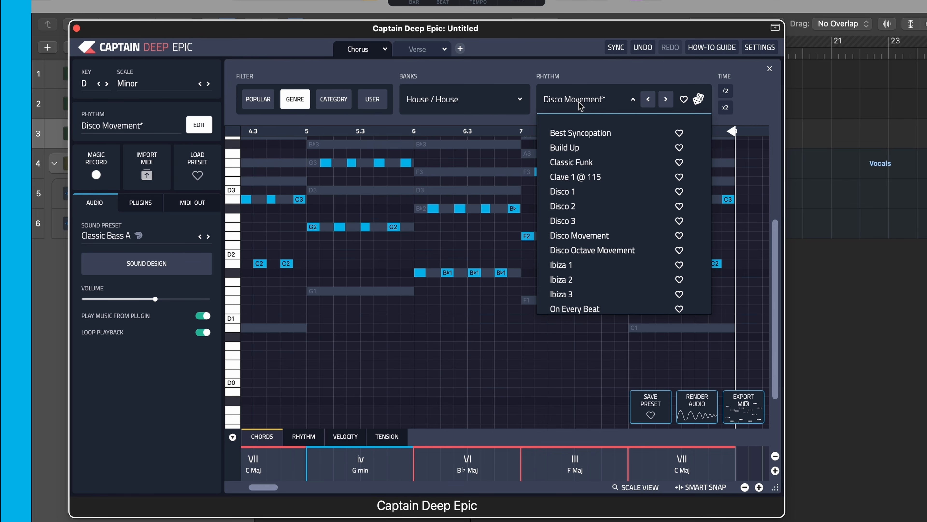
scroll(600, 213, down, 1)
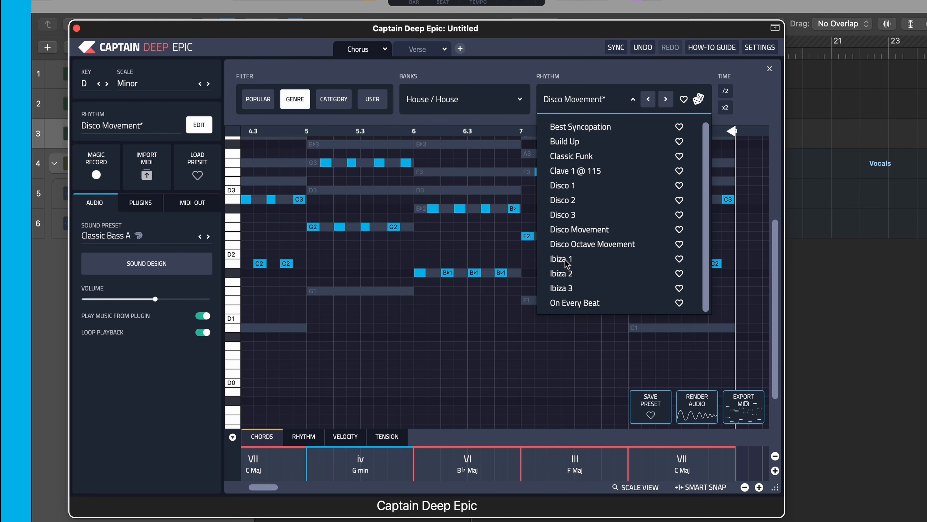
click(572, 232)
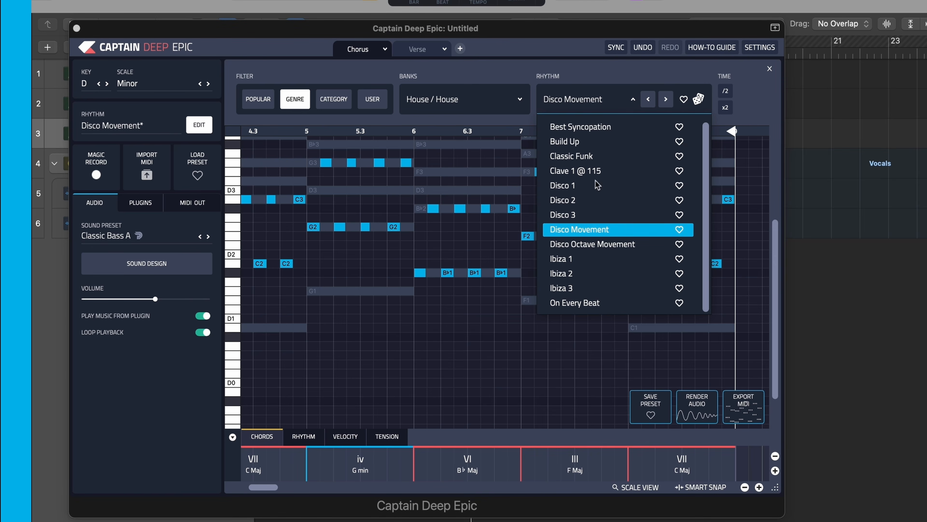
click(664, 101)
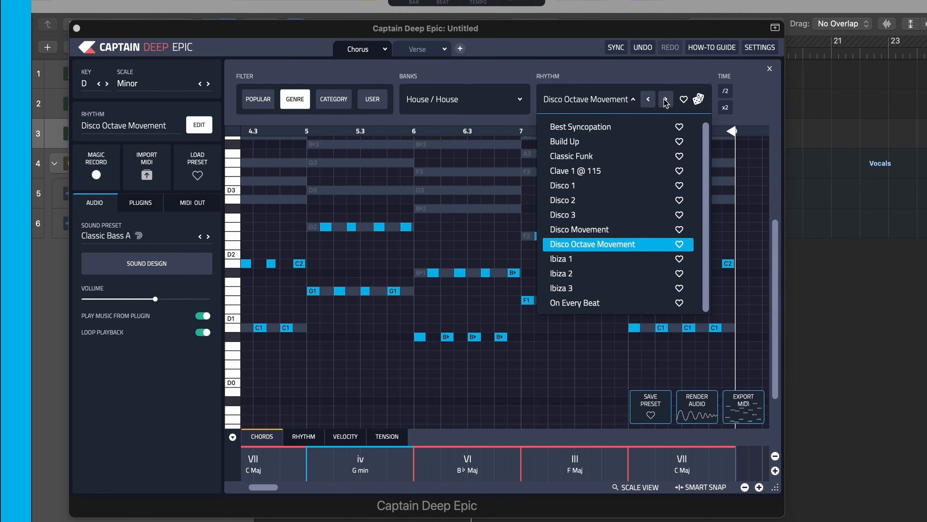
click(666, 102)
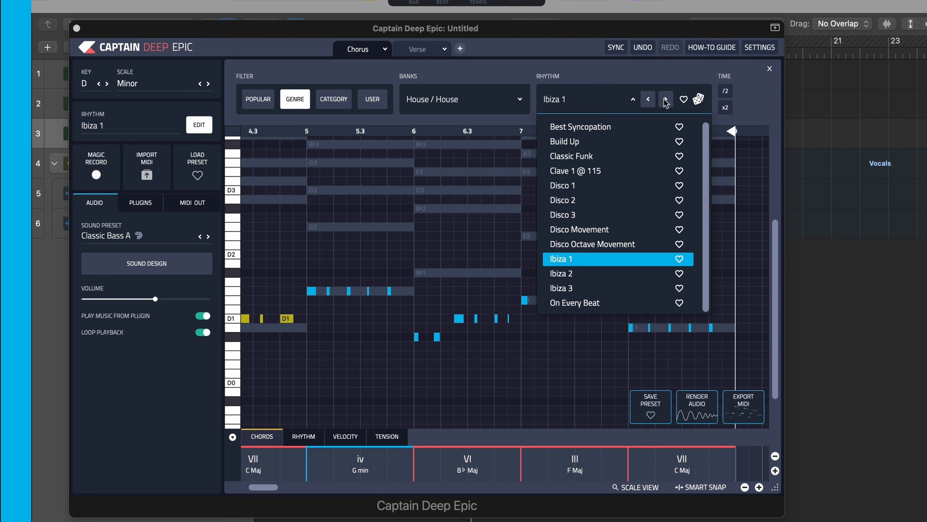
click(646, 68)
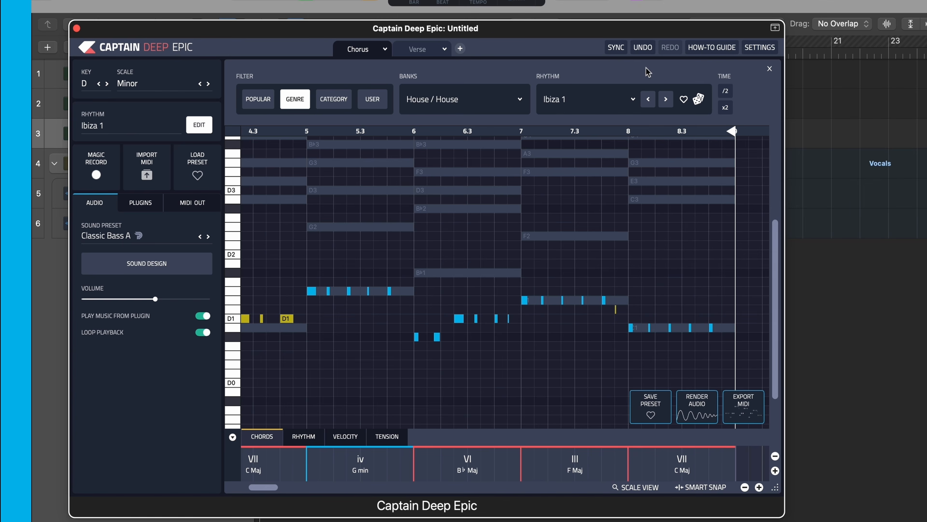
key(space)
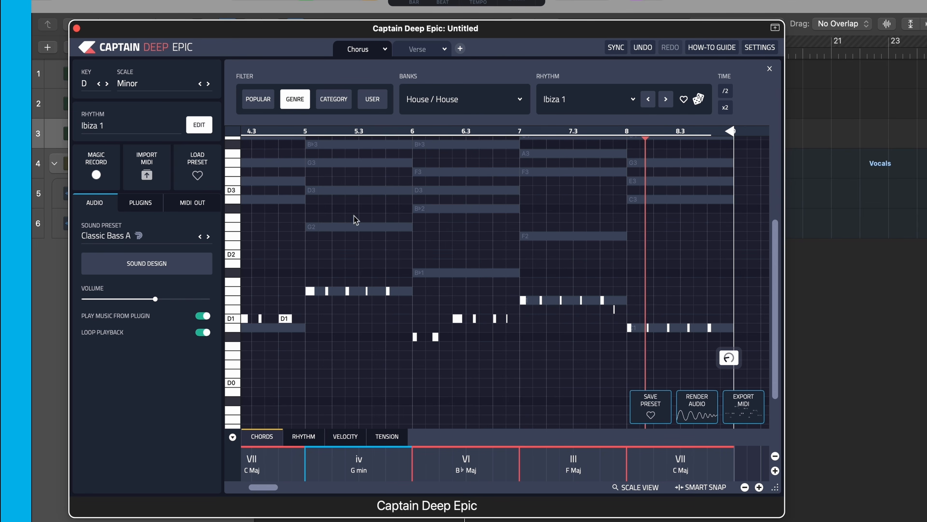
- Lengthen all the Ibiza 1 bass notes with the Humanize controls and return to the start of the bassline
click(729, 357)
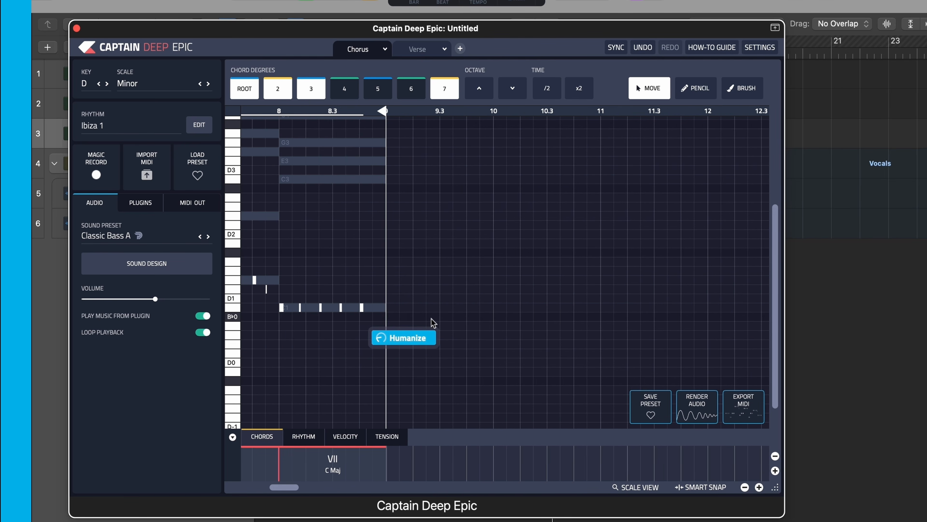
click(420, 339)
drag(520, 333, 517, 350)
click(243, 207)
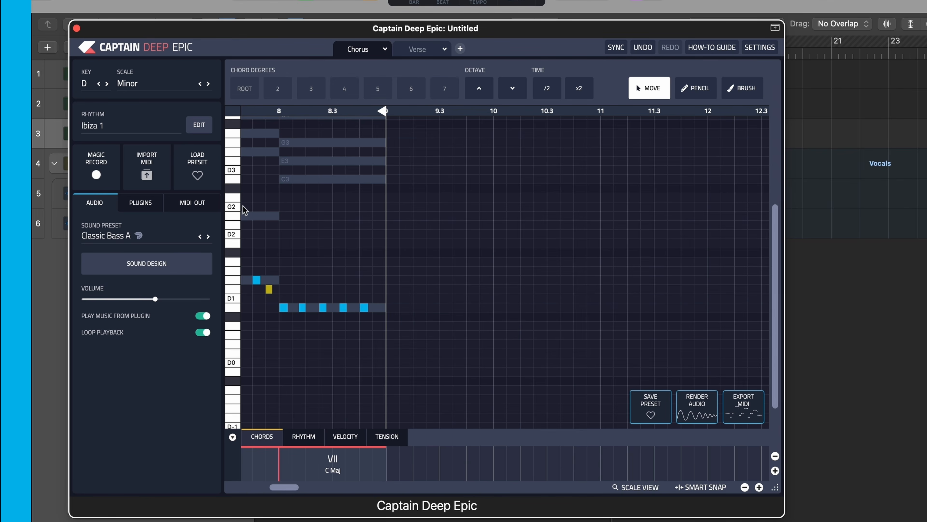
scroll(294, 218, left, 15)
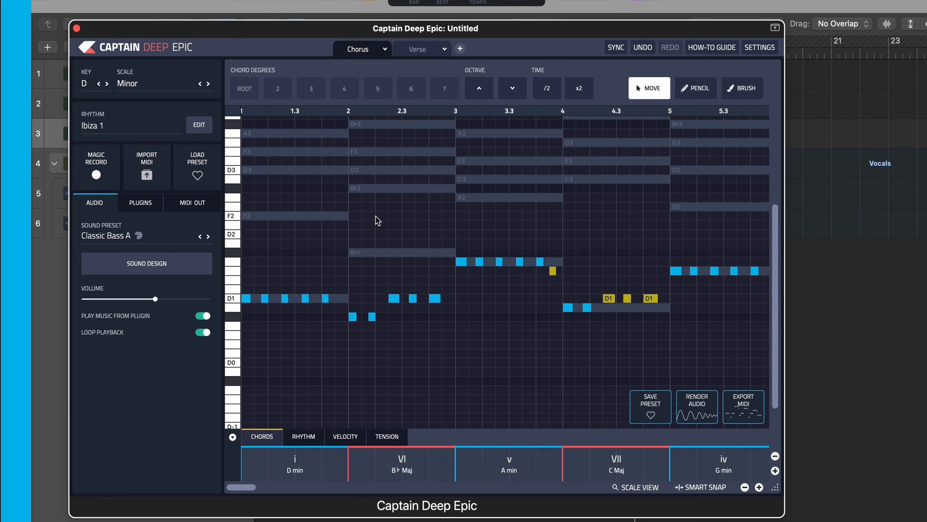
- Transpose the whole Ibiza 1 bassline up one octave and deselect the notes
key(super+a)
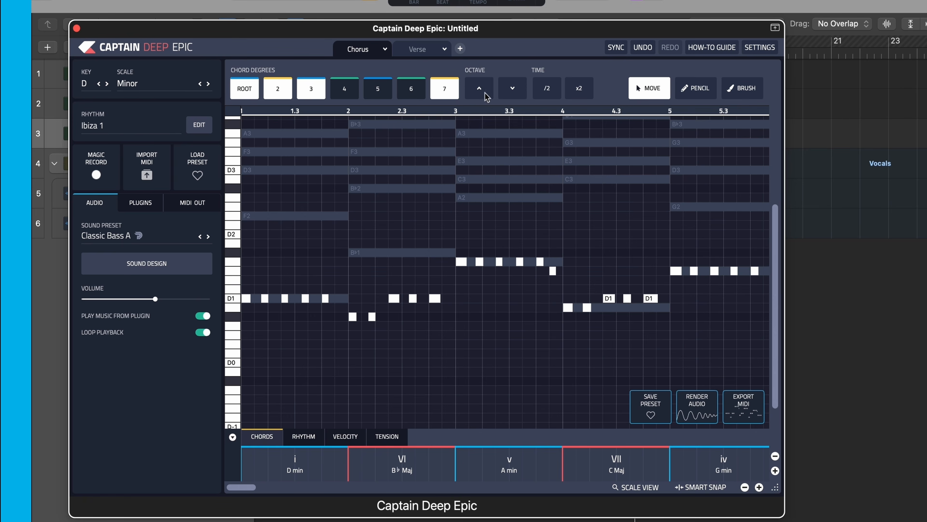
click(475, 93)
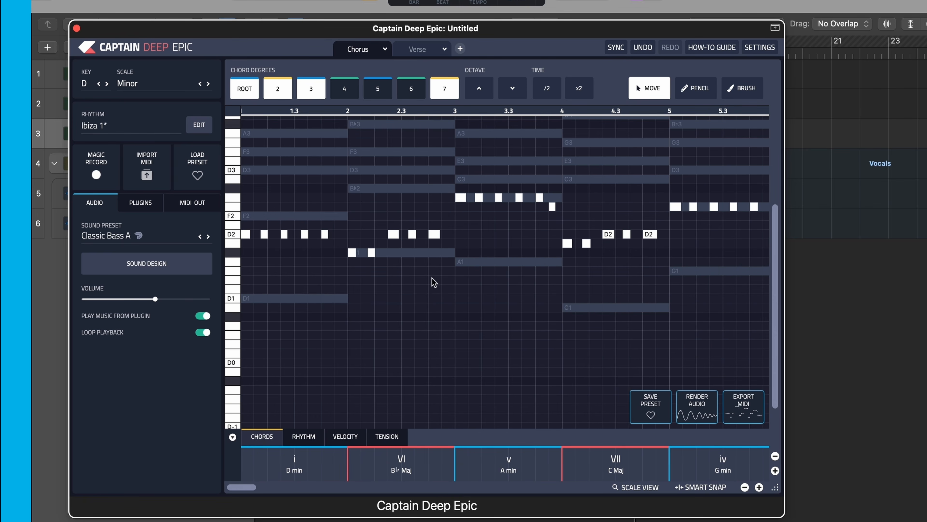
click(434, 304)
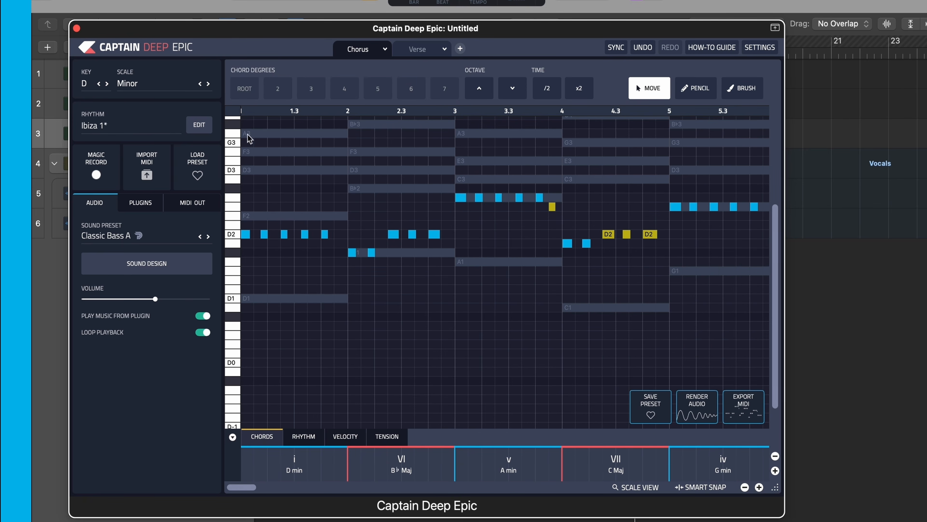
- Look through the rhythm banks offered by the Genre, Category and User filters
click(199, 128)
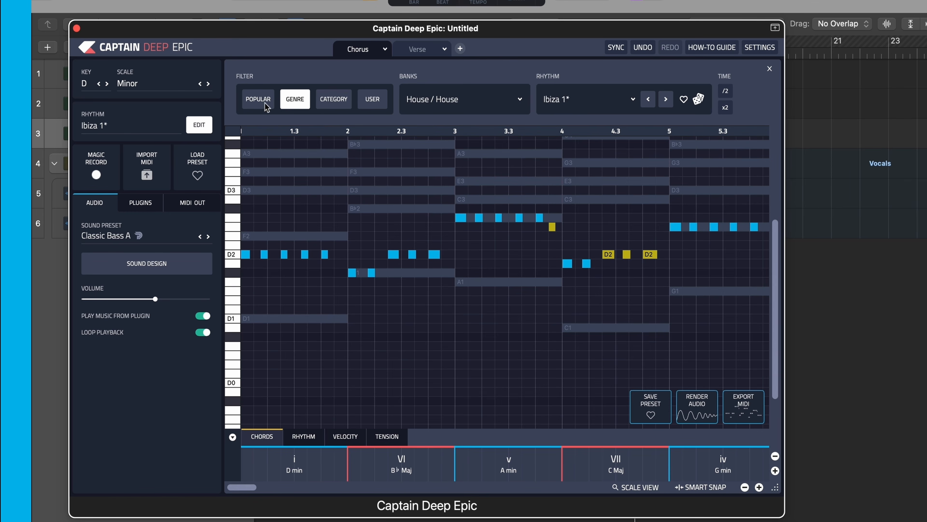
click(448, 99)
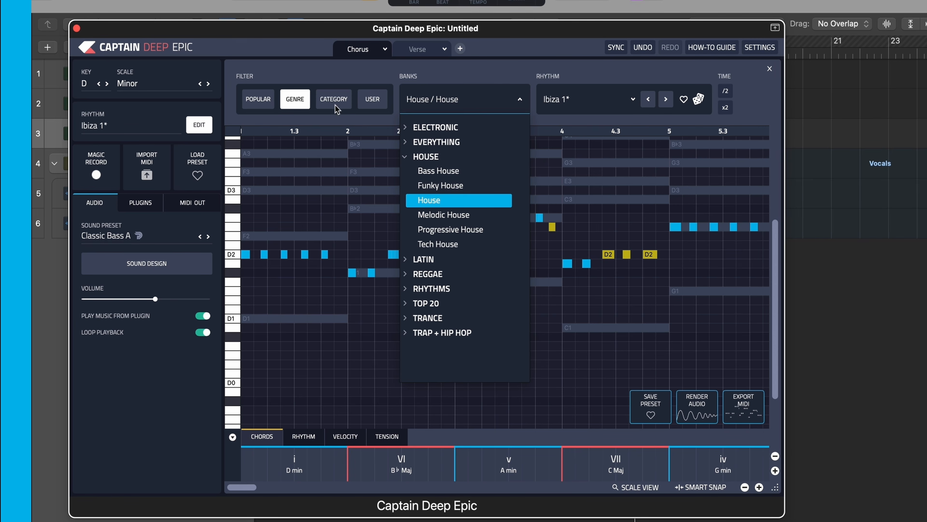
click(328, 101)
click(441, 101)
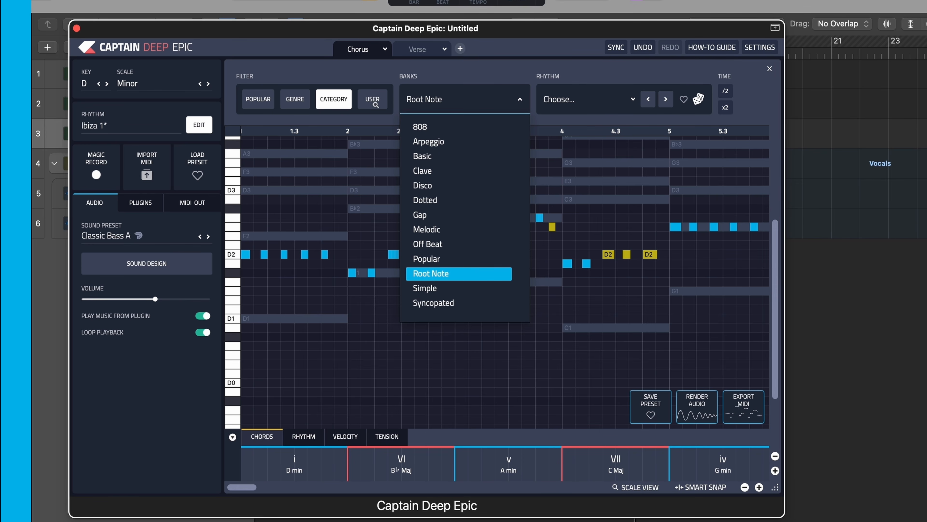
click(373, 100)
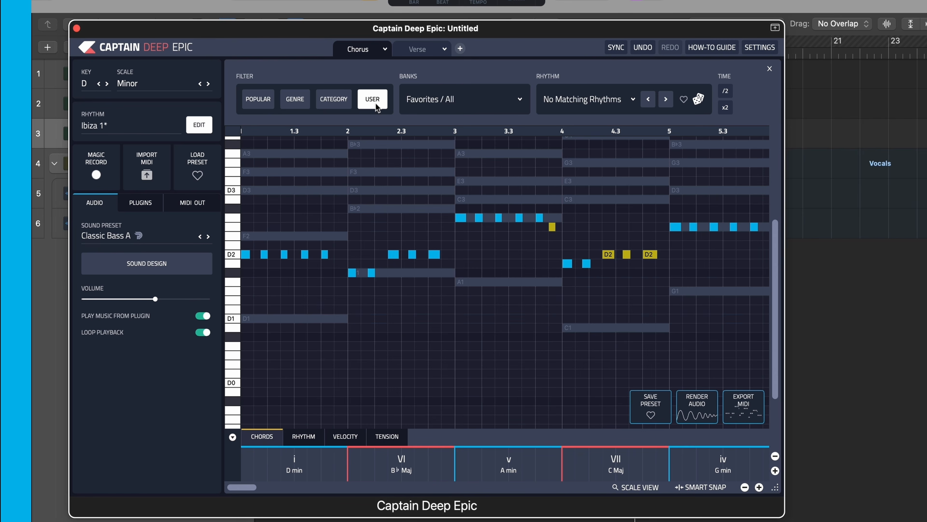
- Return to the Genre rhythm filter, leave the rhythm browser and play back the Chorus bassline
click(298, 104)
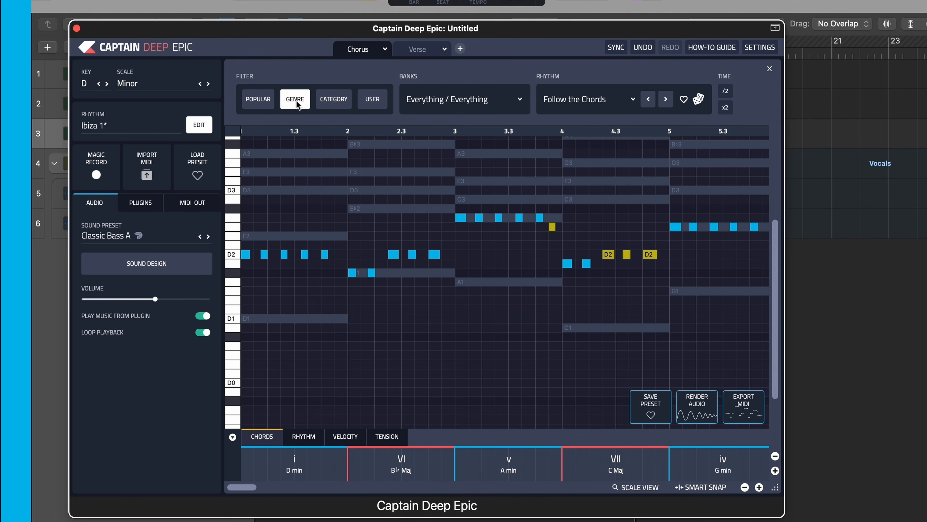
click(447, 331)
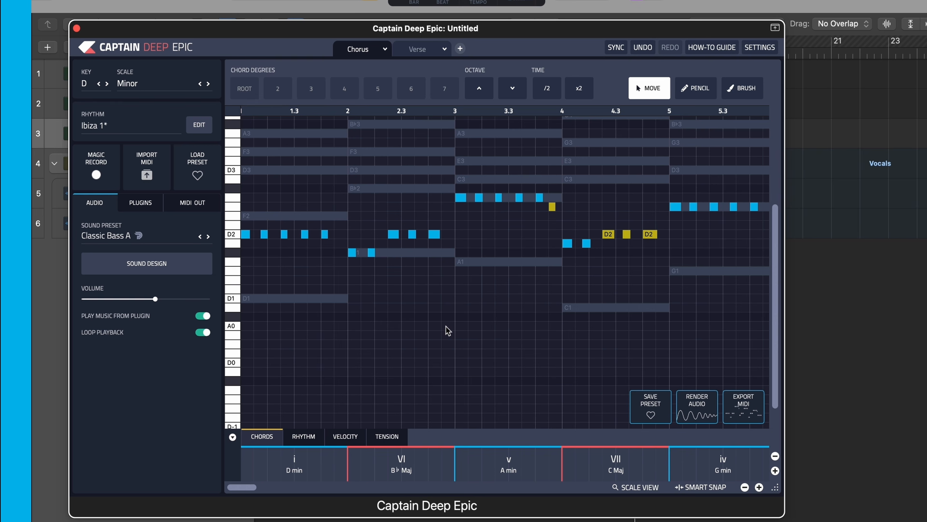
key(space)
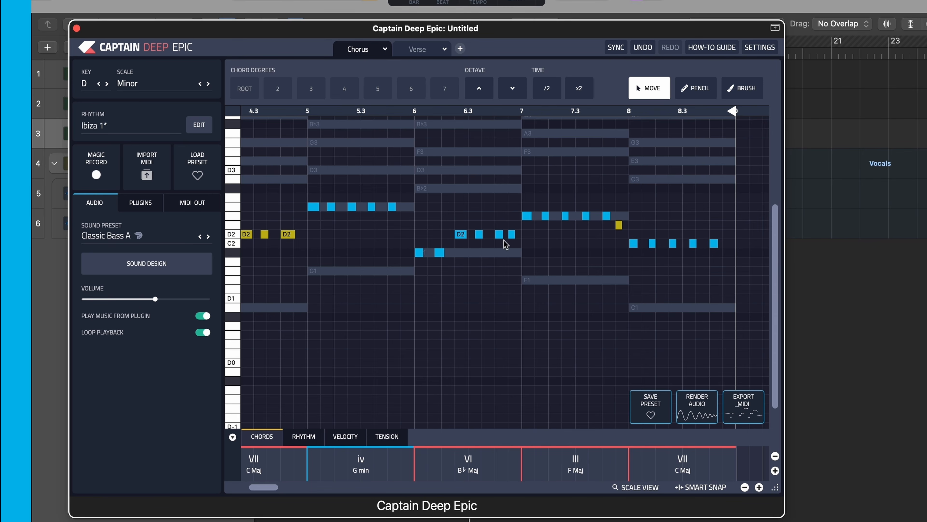
- Set the D2 notes in bar 6 and the last note of bar 7 to their chord roots
click(462, 234)
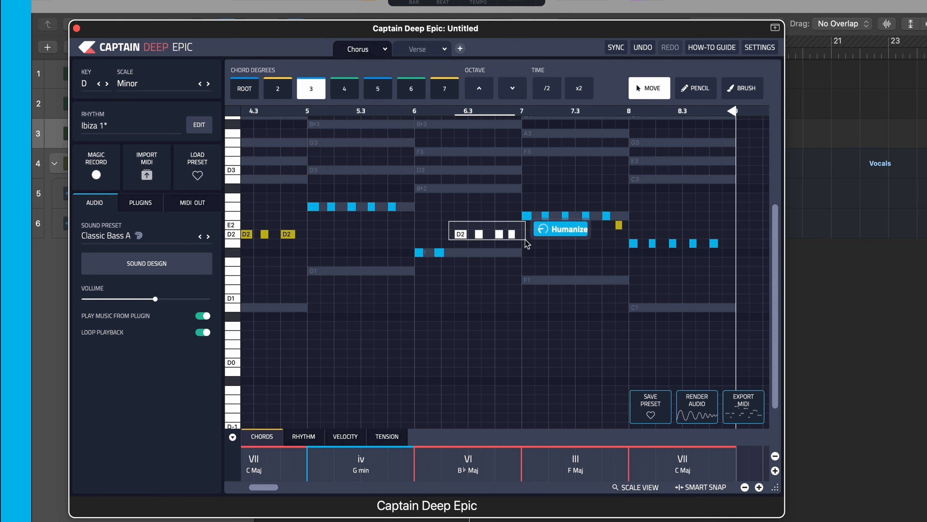
click(251, 88)
click(619, 225)
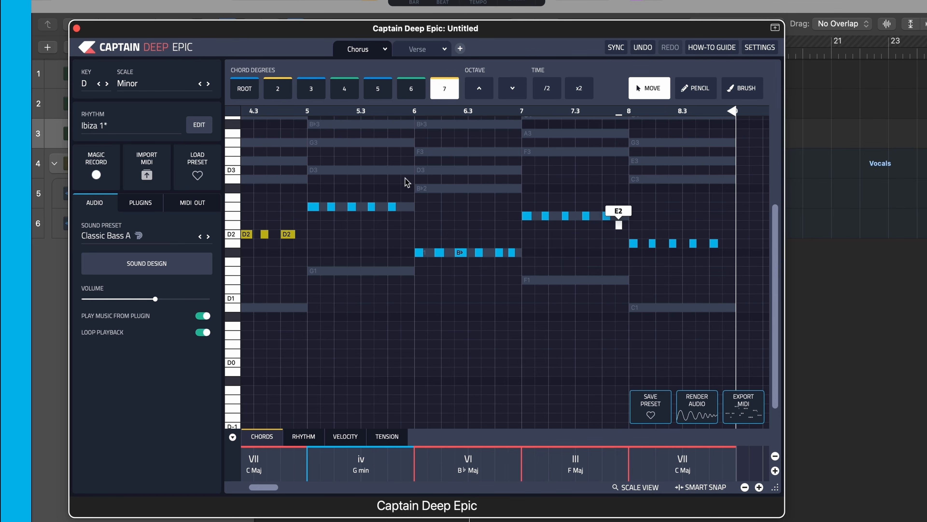
click(246, 90)
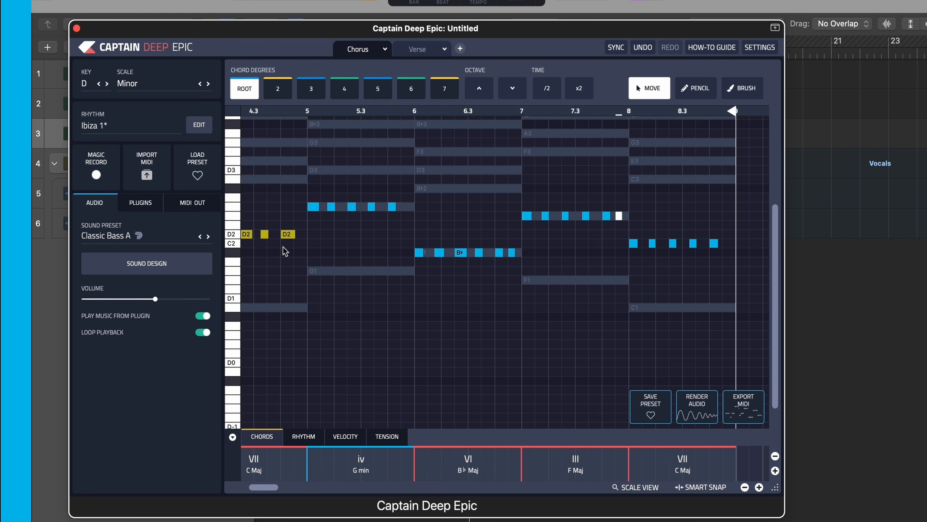
- Set the three D2 notes in bar 4 and the last note of bar 3 to their chord roots, and deselect
scroll(284, 247, left, 5)
drag(356, 228, 425, 237)
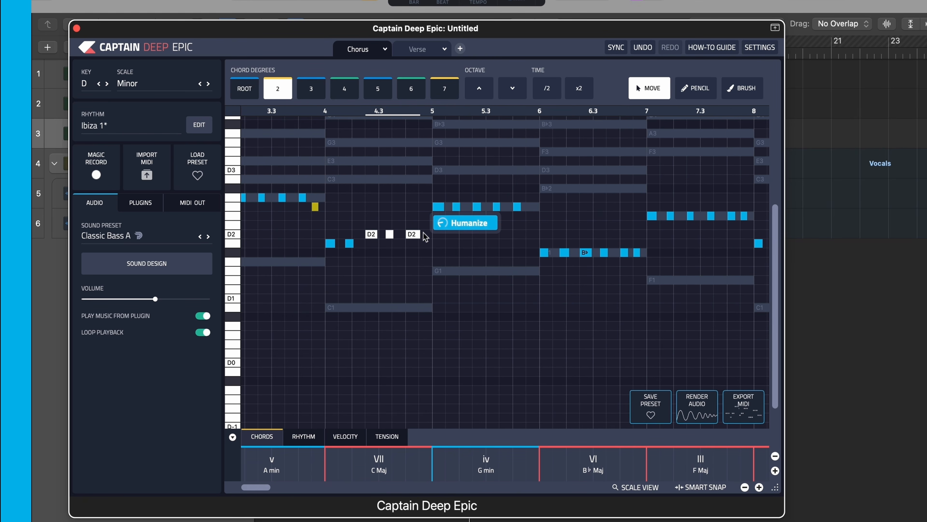
click(247, 90)
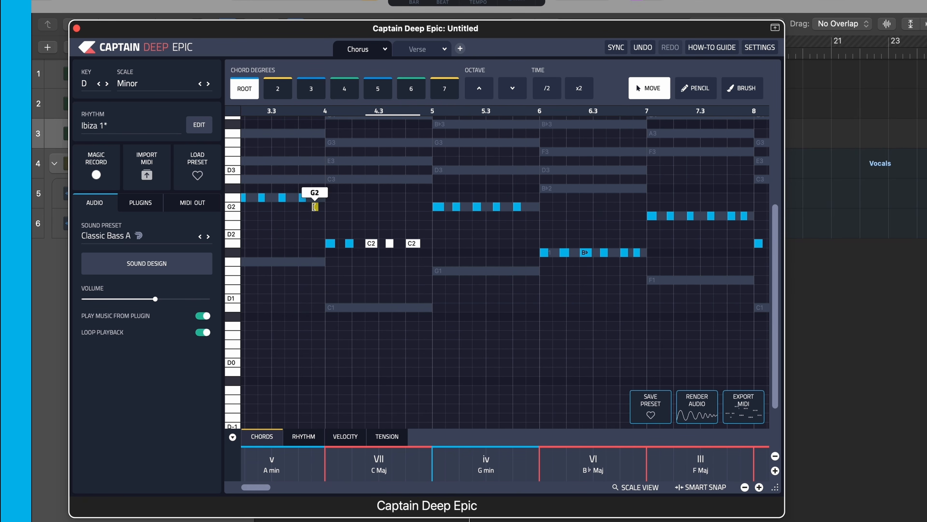
click(315, 208)
click(246, 90)
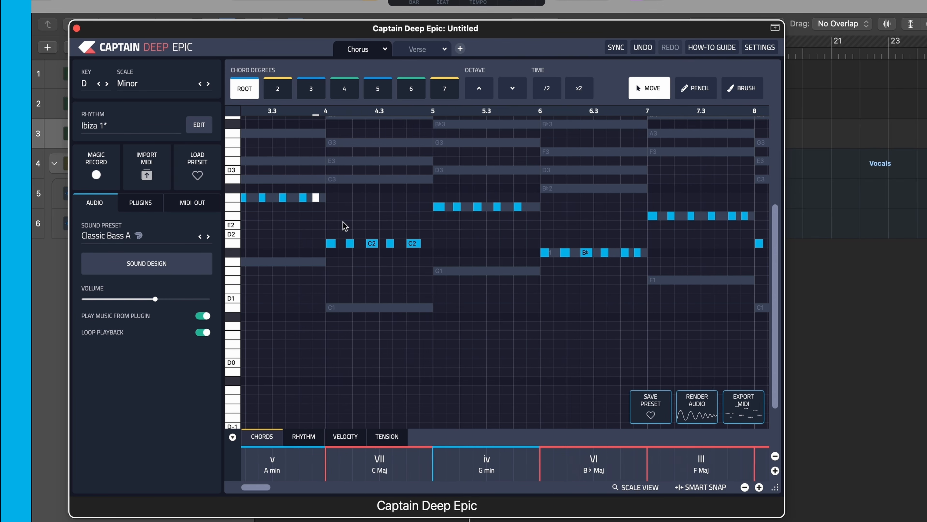
scroll(343, 223, left, 6)
click(423, 294)
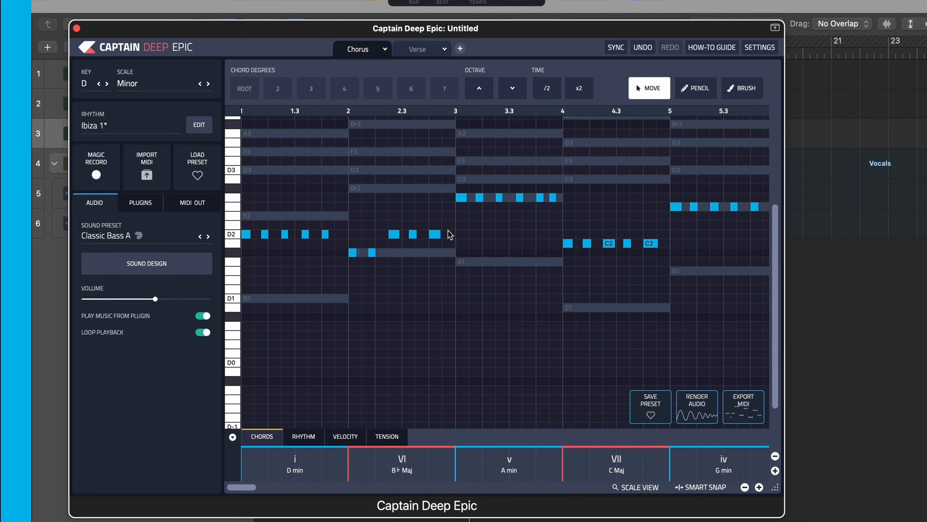
- Try chord degrees 5 and 4 on the last note of bar 3, settle on degree 6 and deselect it
click(553, 198)
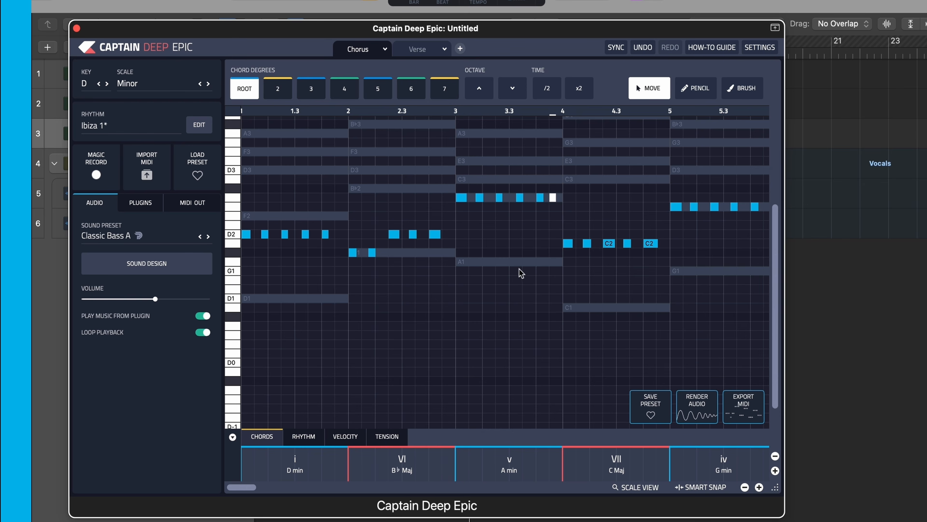
click(375, 89)
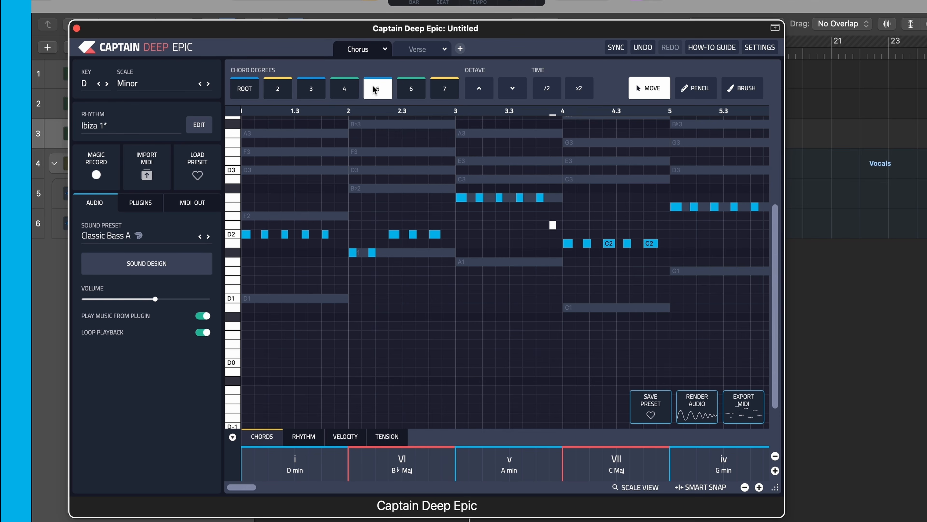
click(411, 86)
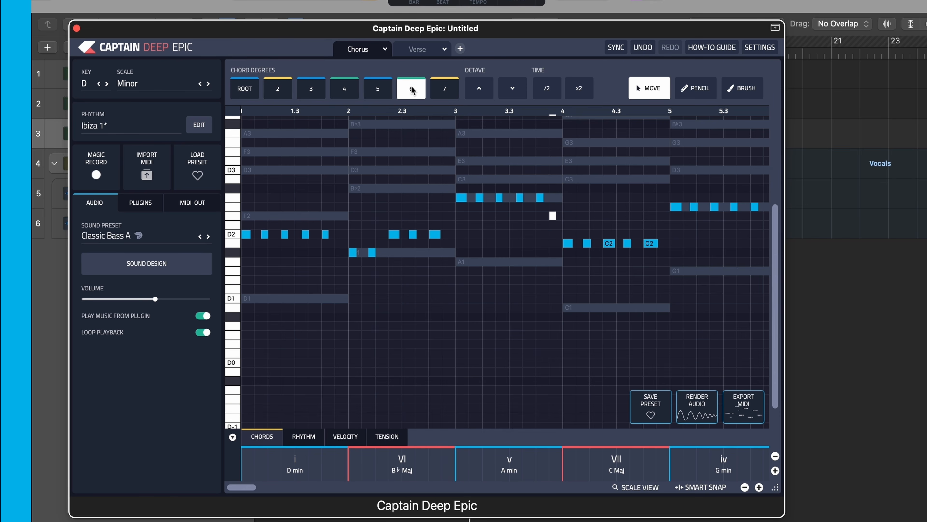
click(347, 93)
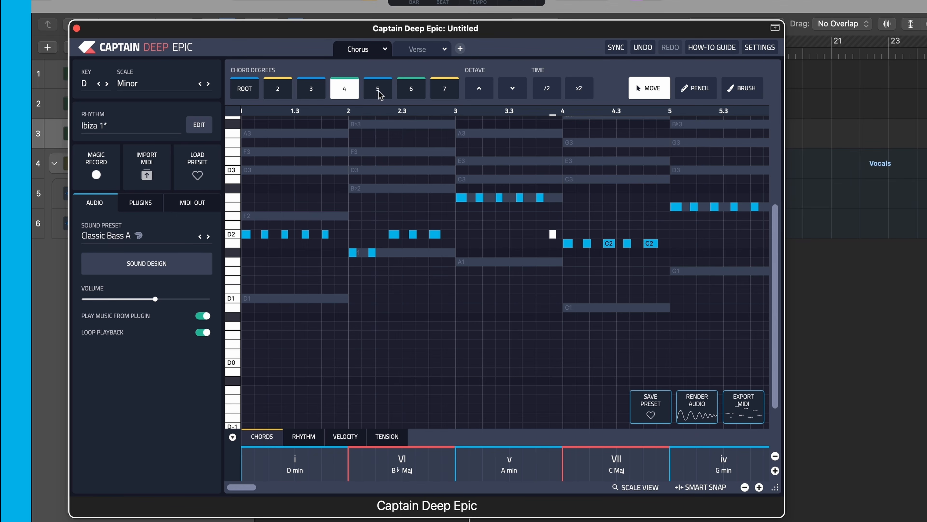
click(385, 92)
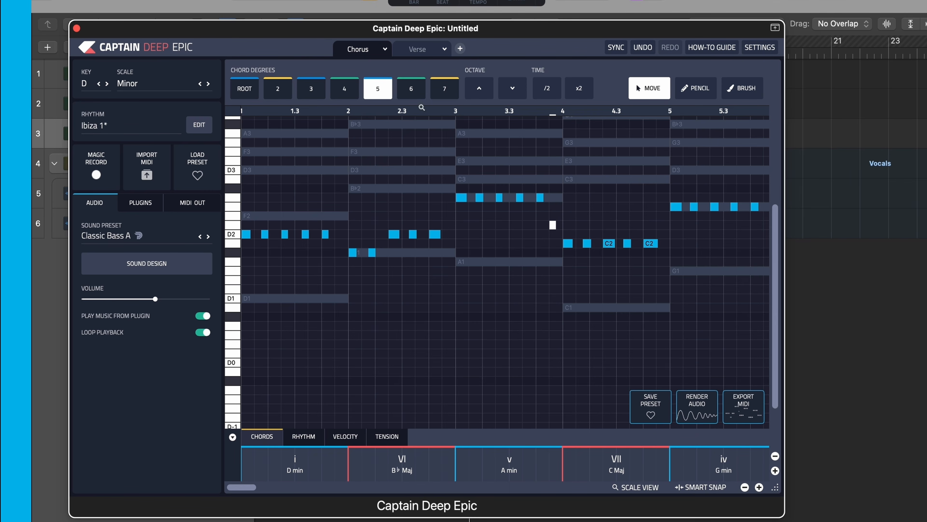
click(412, 93)
click(481, 323)
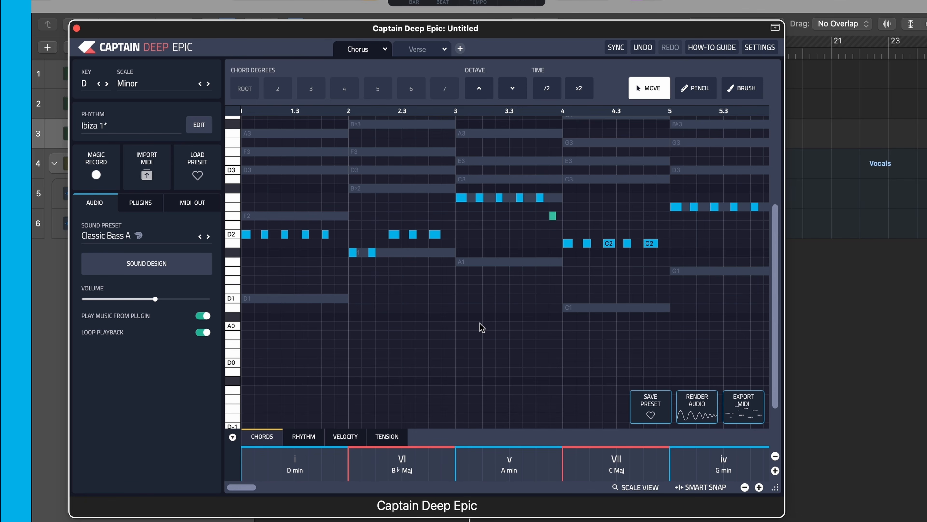
- Play the bassline, set the three D2 notes in bar 2 to the chord root and resume playback
key(space)
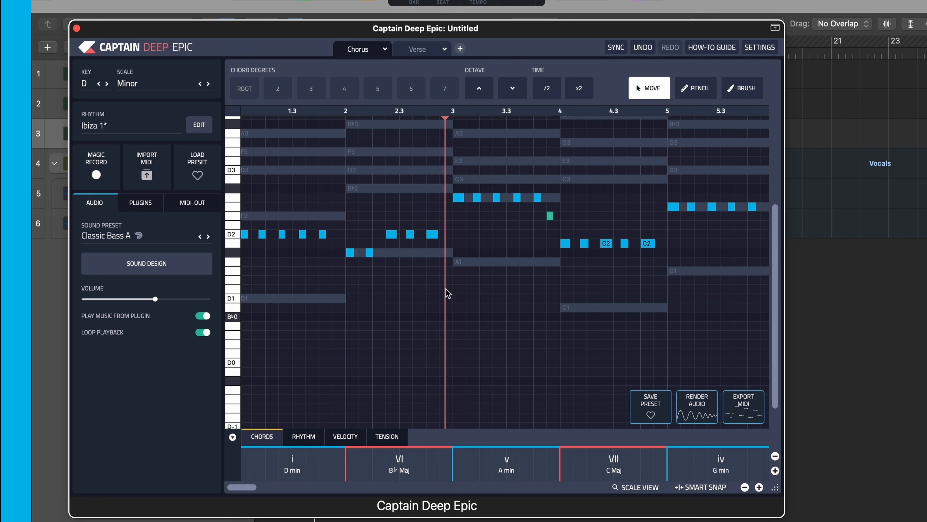
key(space)
drag(435, 214, 375, 249)
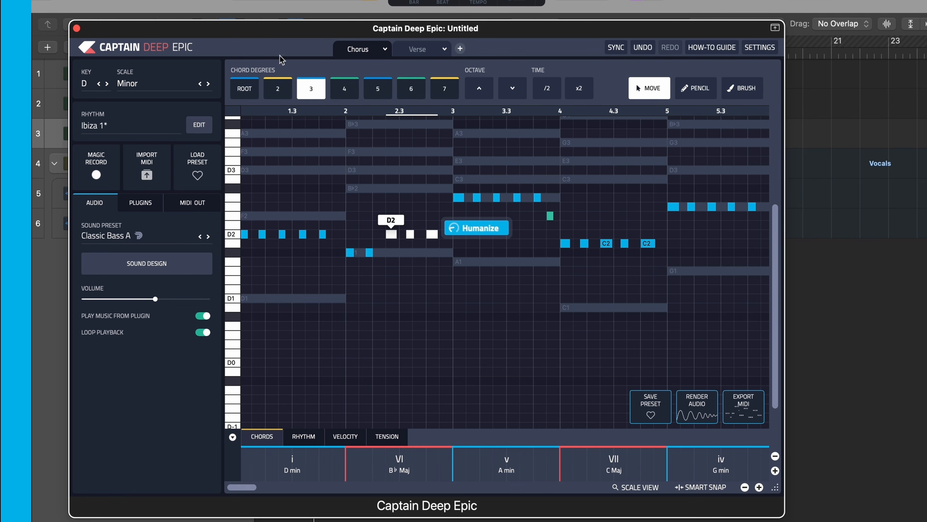
click(247, 85)
click(478, 349)
key(space)
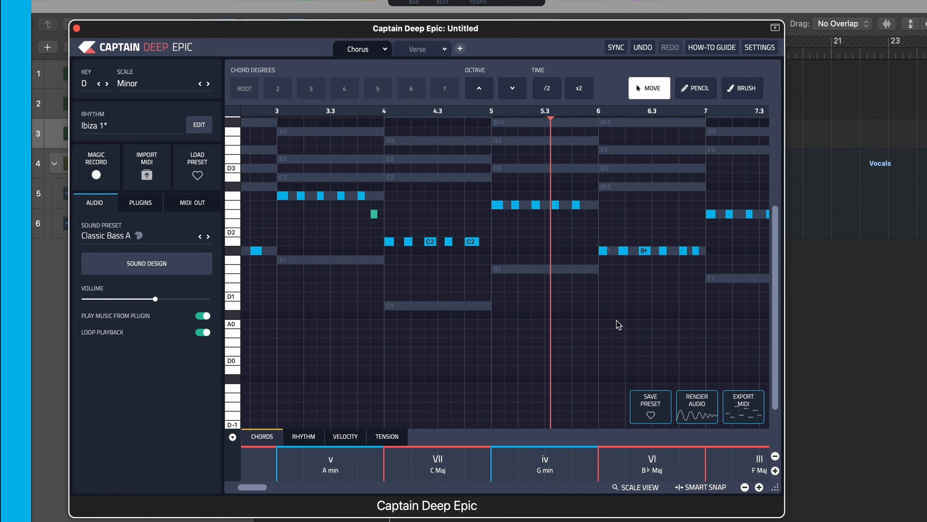
- Try chord degree 5 on the last note of bar 5, and settle on degree 6
click(575, 205)
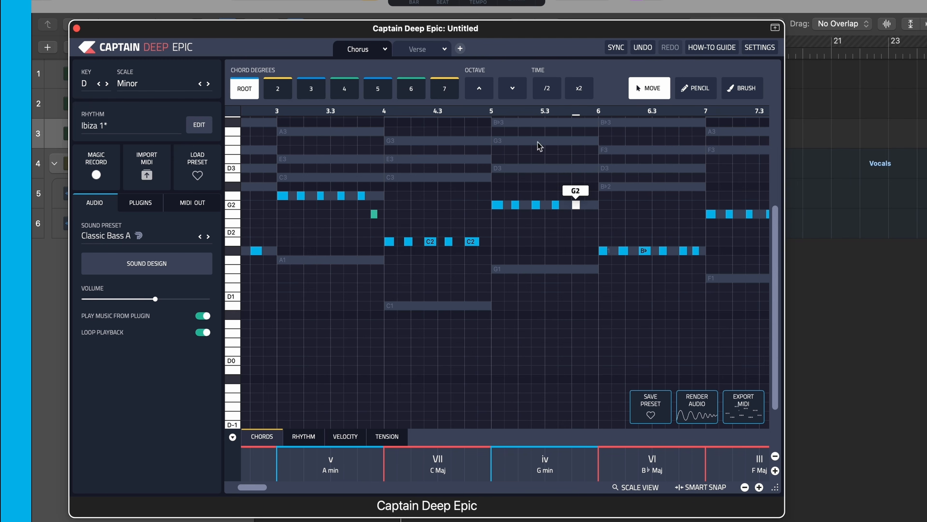
click(378, 89)
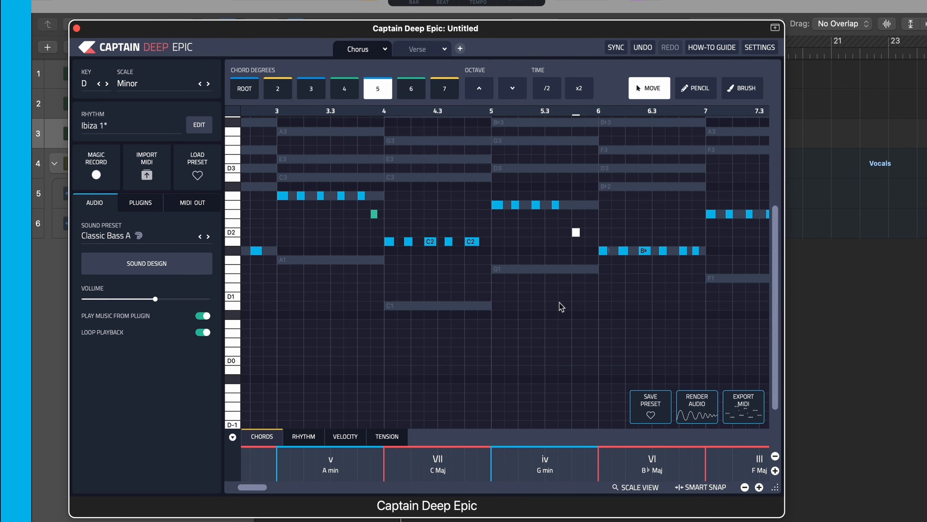
click(550, 261)
click(575, 233)
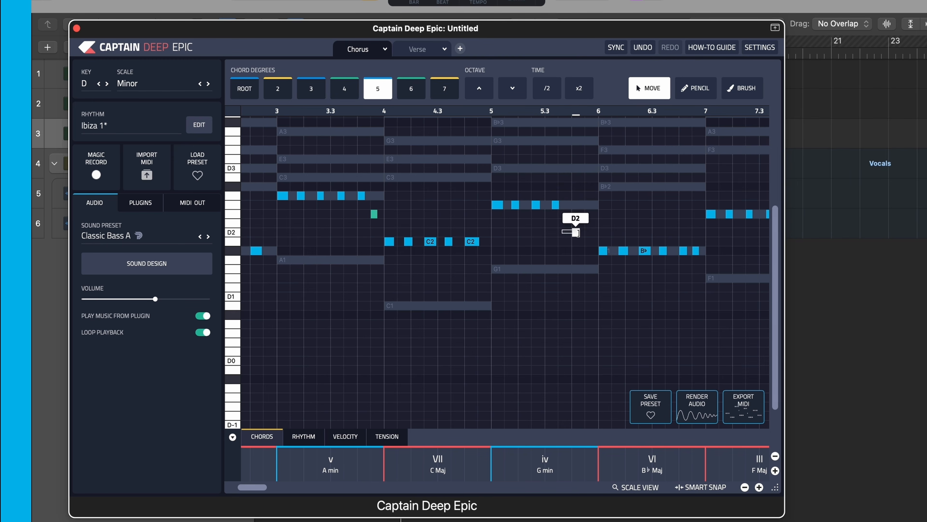
click(414, 96)
- Set the last note of bar 7, over the F Maj chord, to chord degree 6
scroll(584, 332, right, 3)
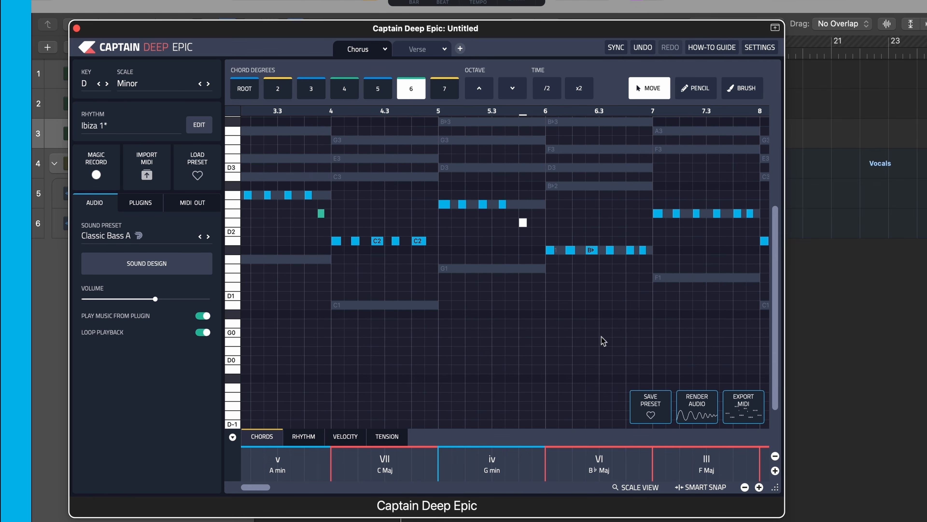
scroll(601, 338, right, 2)
scroll(601, 337, right, 2)
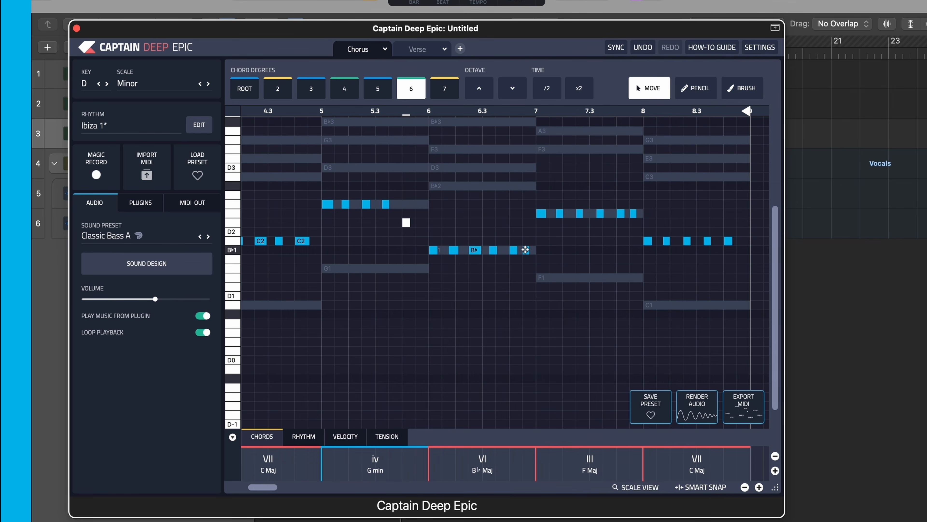
click(633, 214)
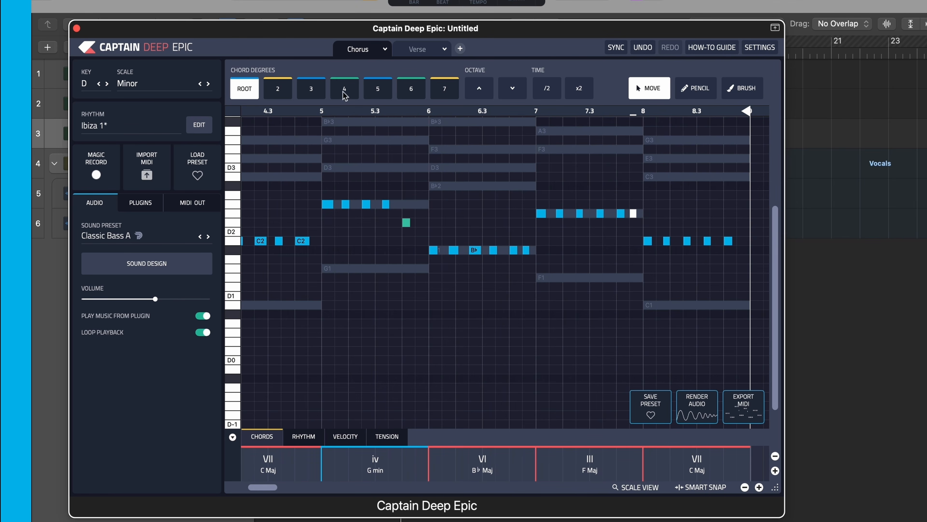
click(408, 89)
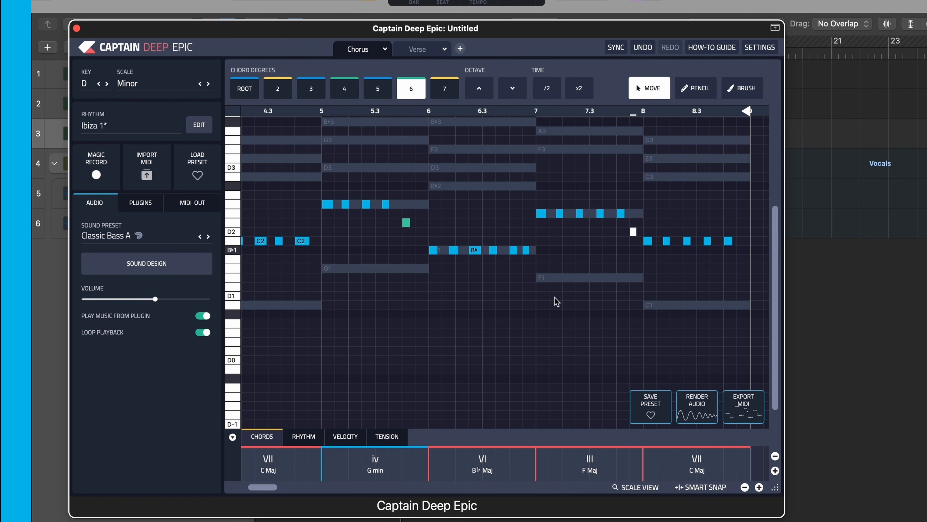
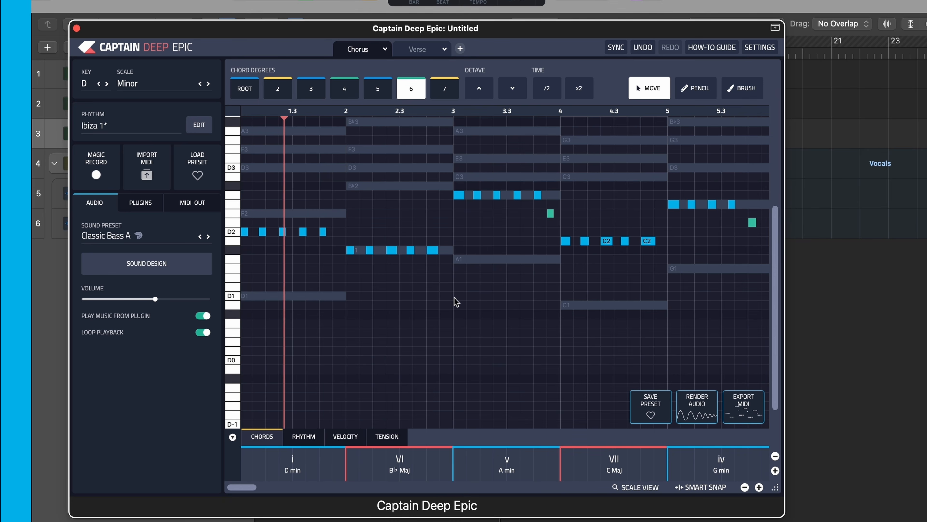
- Stop playback, replace the Chorus bassline's rhythm with Disco 1 and close the rhythm browser
key(space)
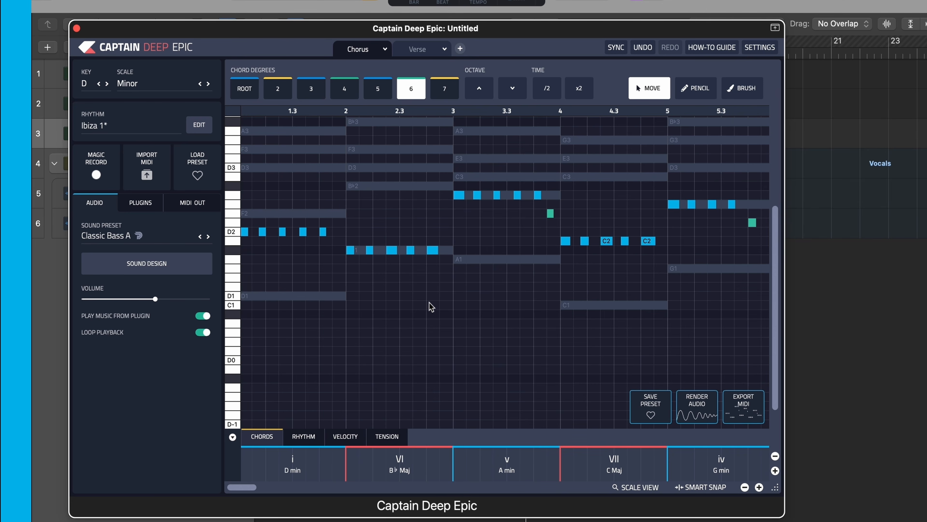
click(199, 125)
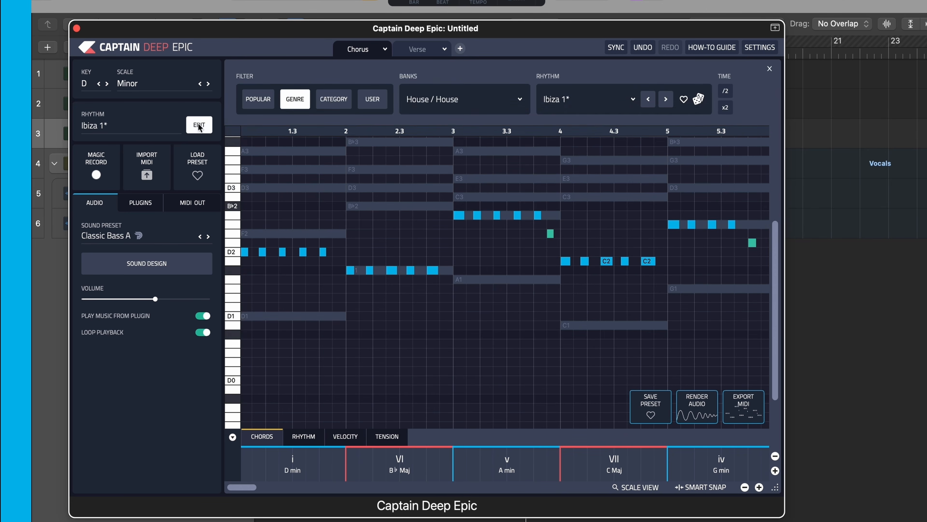
click(583, 100)
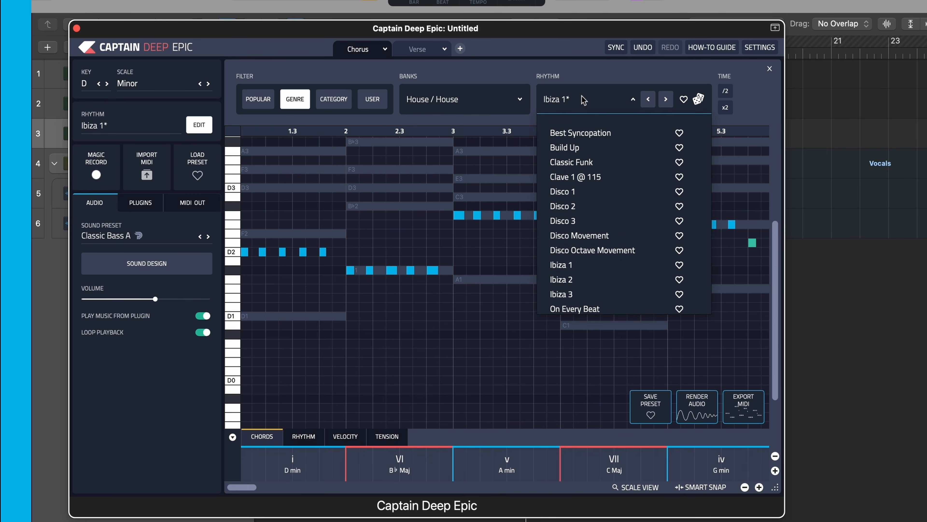
click(603, 199)
click(409, 295)
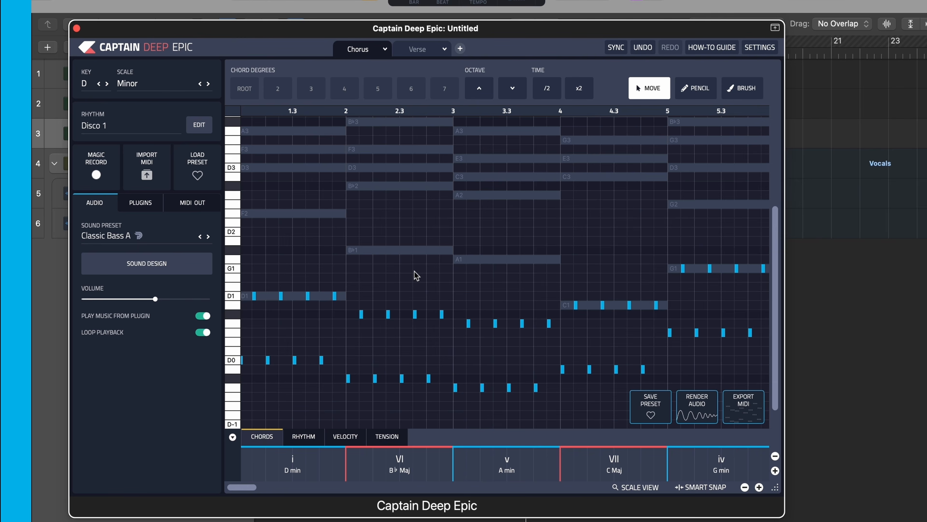
- Raise all notes of the Disco 1 bassline by two octaves, deselect them and play the result
key(super+a)
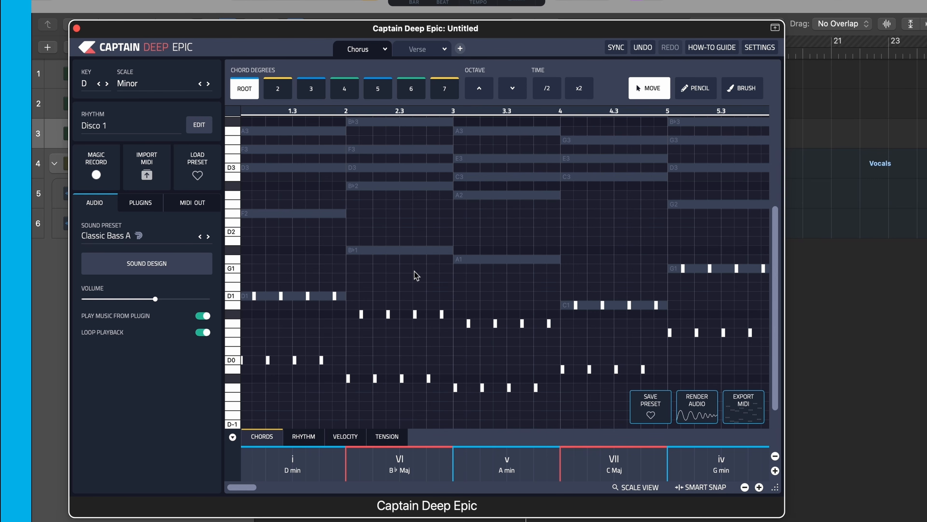
click(475, 92)
click(475, 92)
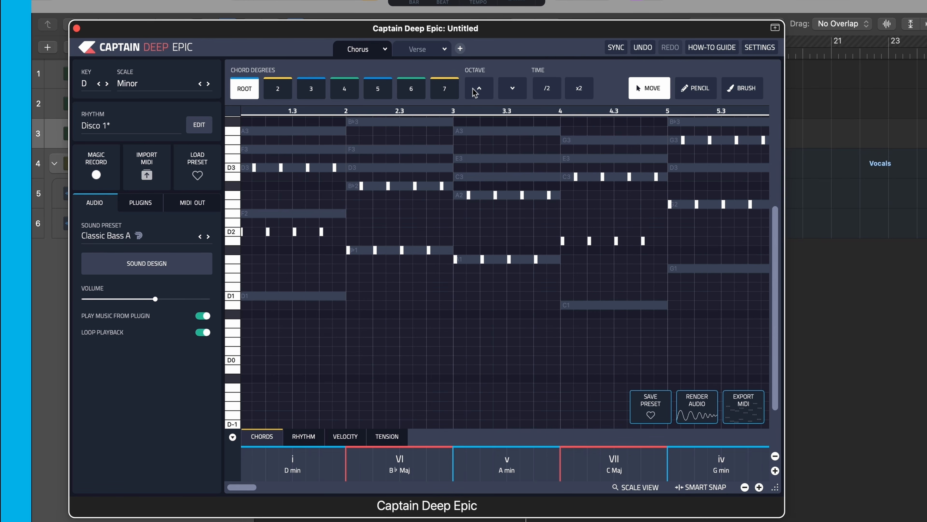
click(443, 356)
scroll(423, 316, up, 3)
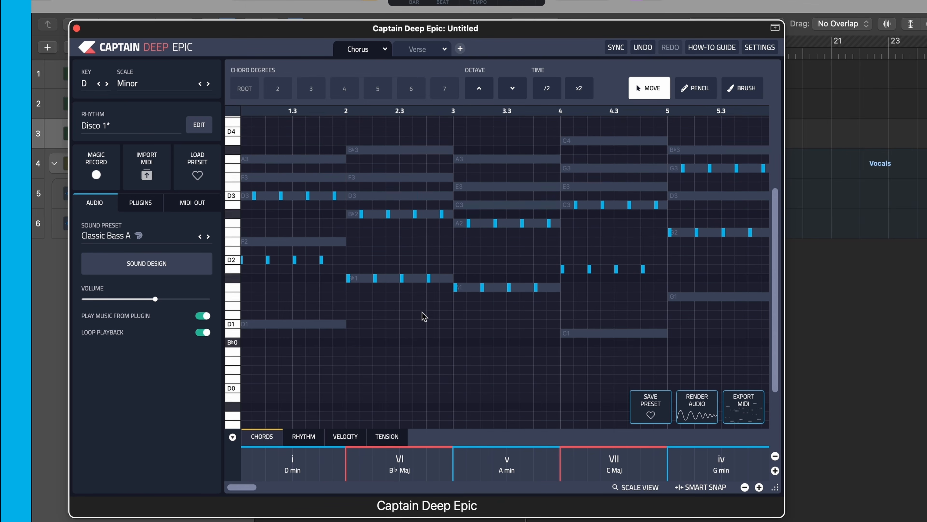
scroll(423, 316, right, 10)
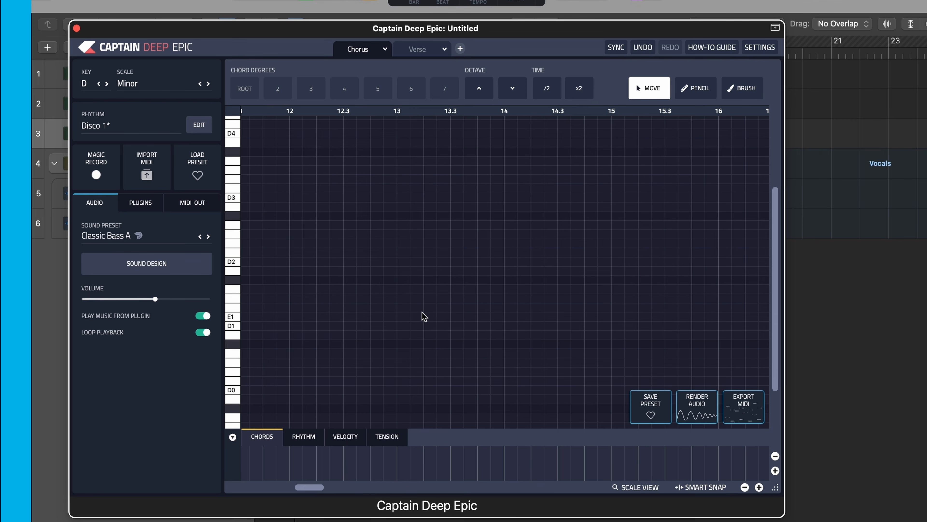
scroll(424, 316, left, 10)
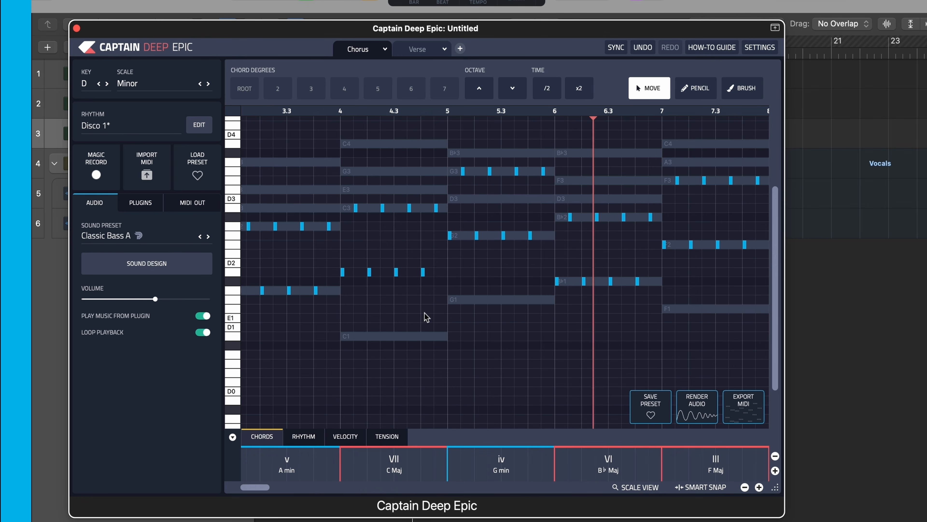
key(space)
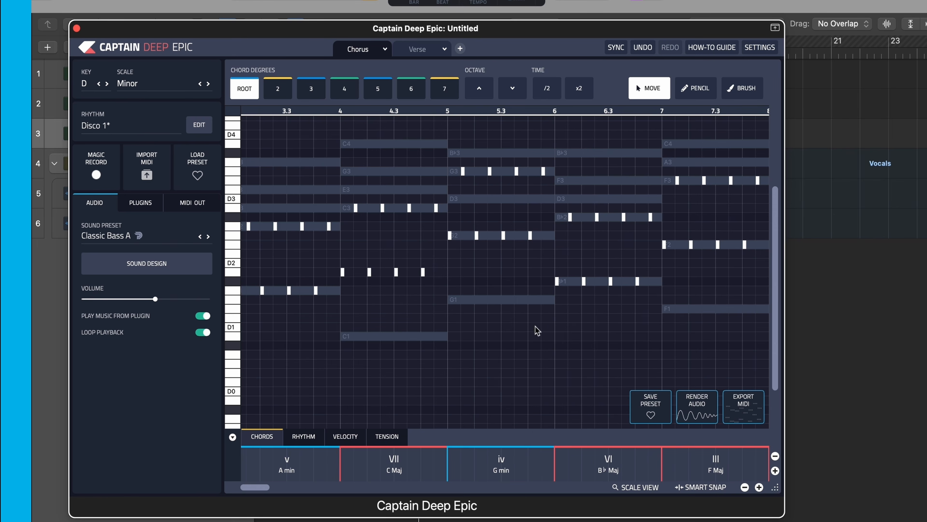
- Lengthen all bassline notes by reducing their Space setting with No Swing kept, and play the result
scroll(536, 327, right, 5)
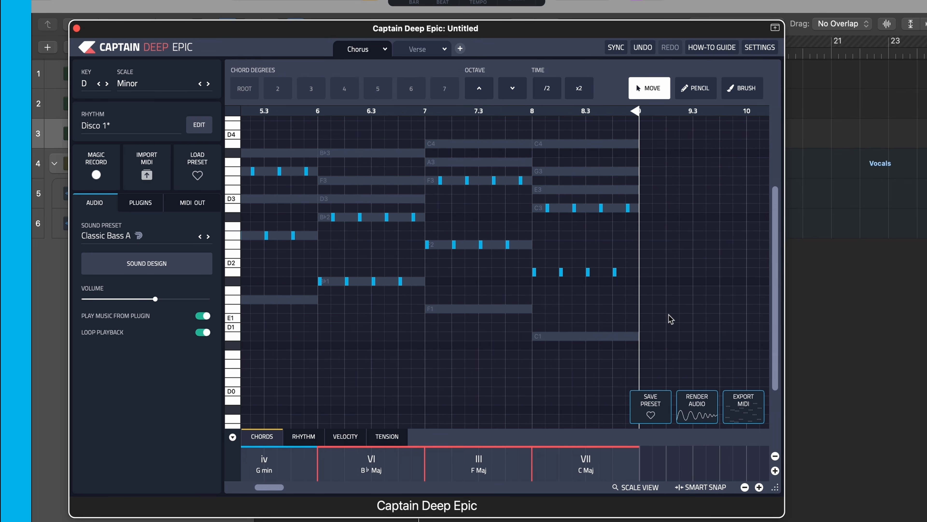
key(super+a)
click(648, 307)
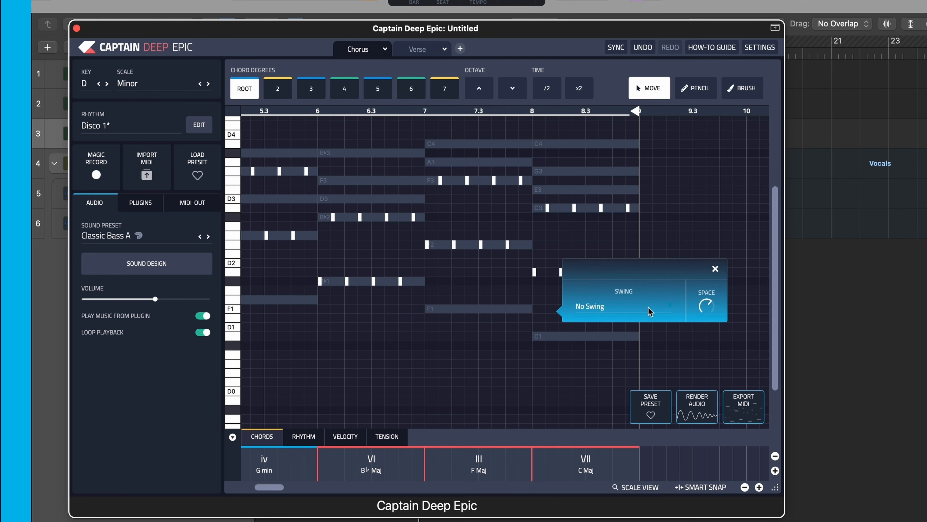
drag(702, 305, 686, 345)
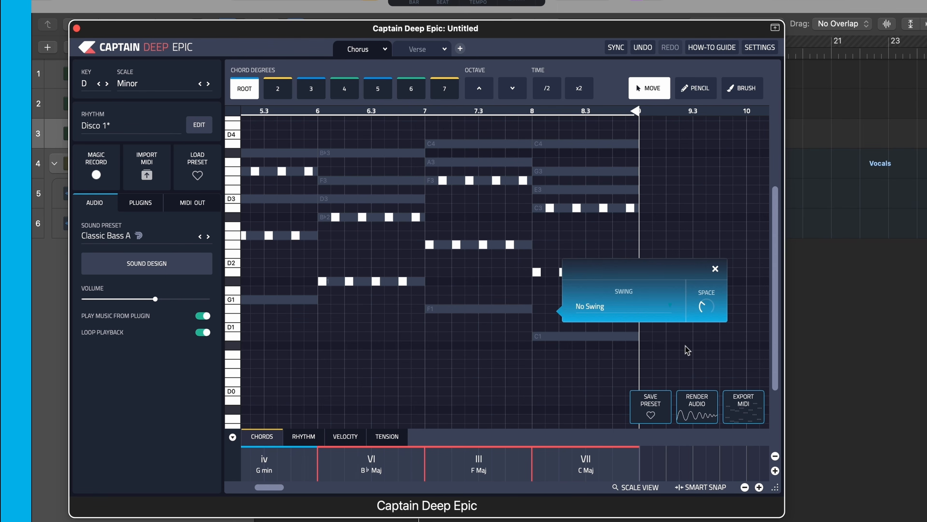
click(483, 372)
key(space)
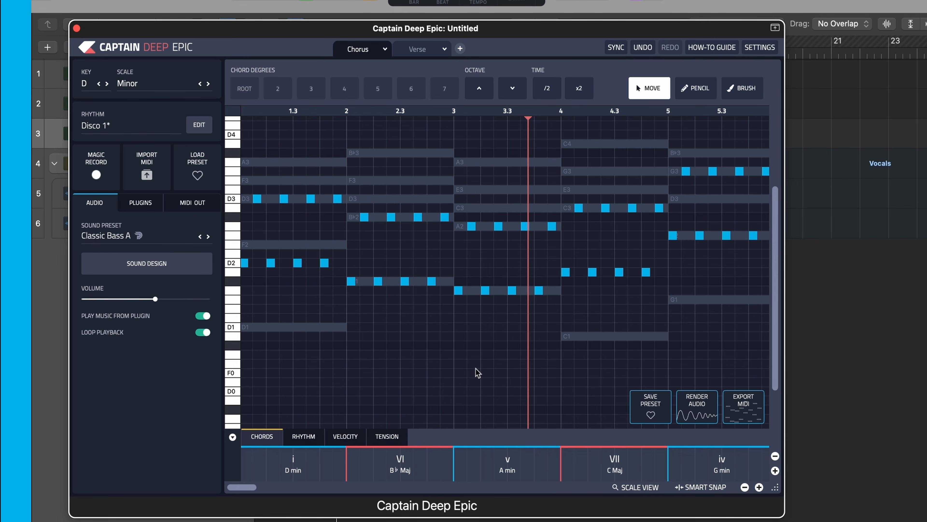
key(space)
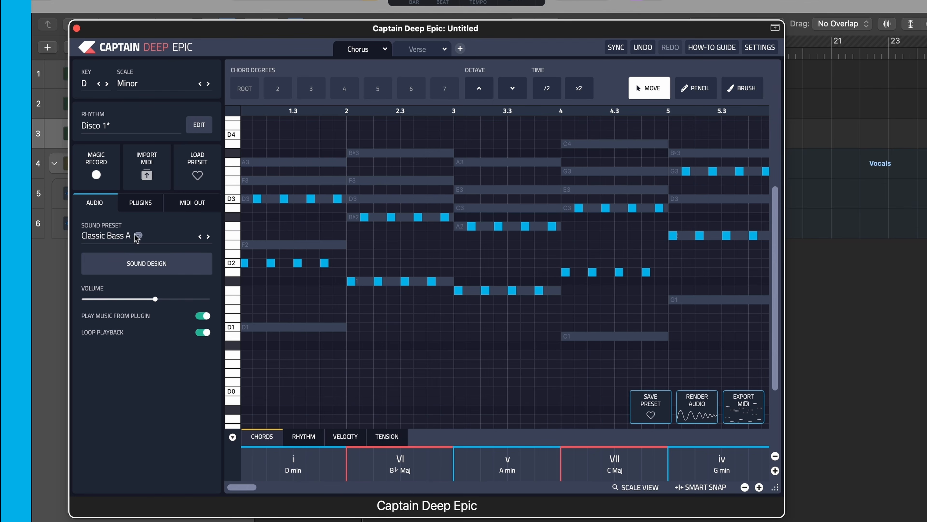
- Compare Classic Bass A and Classic Bass B, and apply Classic House Bass as the bassline's sound preset
click(126, 238)
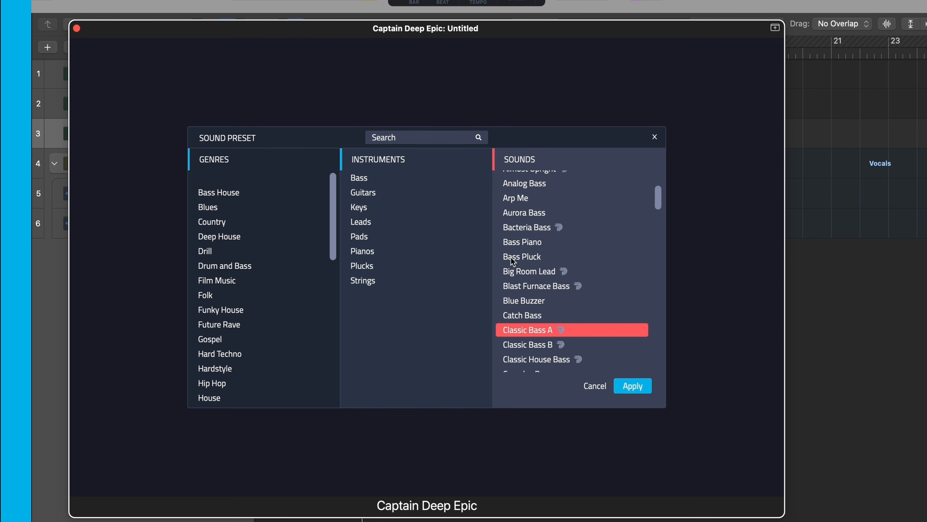
click(540, 345)
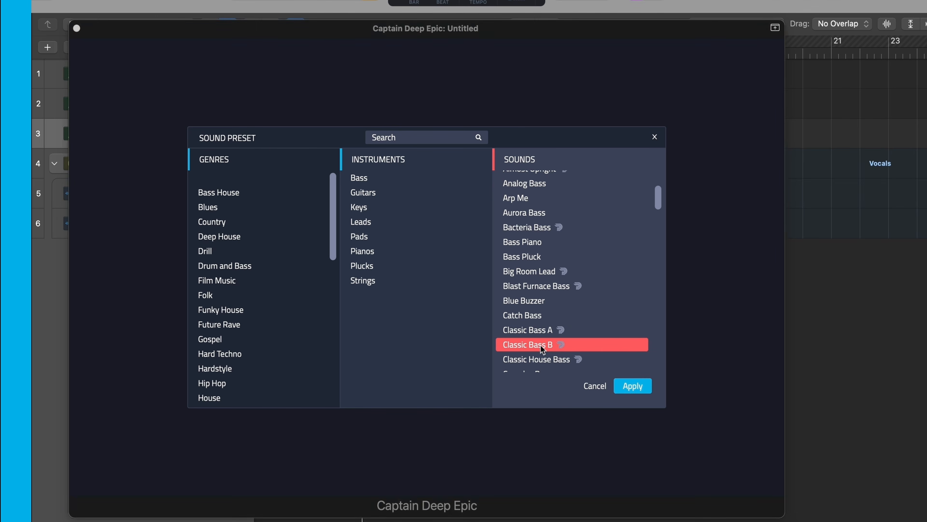
click(542, 333)
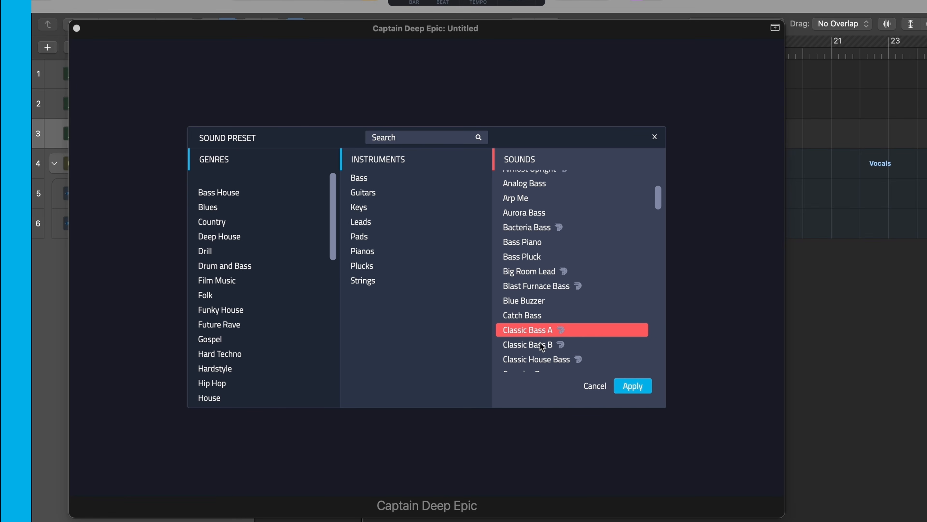
click(540, 345)
scroll(540, 345, down, 3)
click(541, 317)
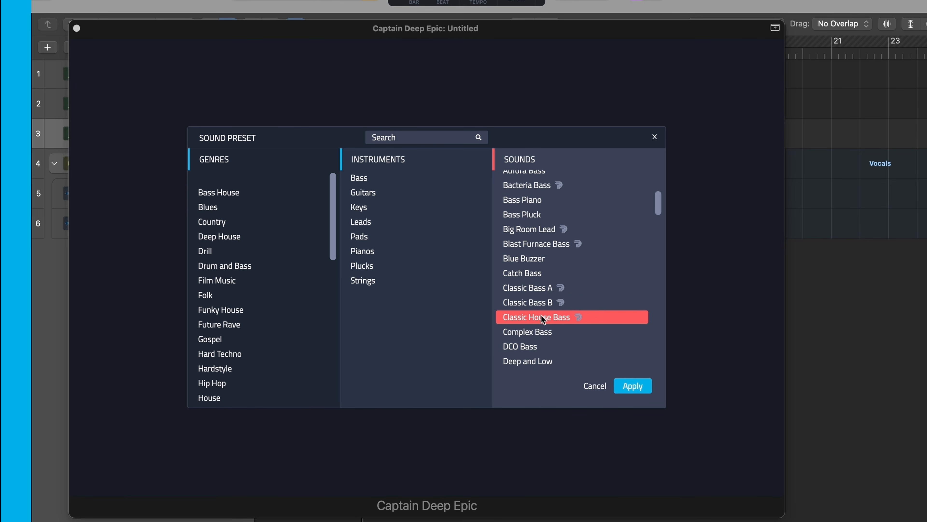
click(622, 387)
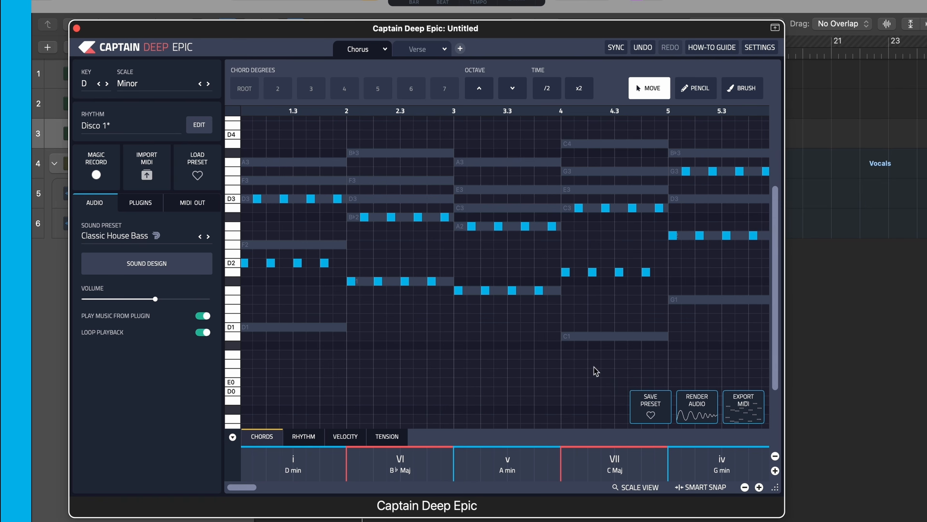
- Listen to the bassline, close the plugin window, stop playback and unmute the Verse and Vocals tracks
scroll(468, 328, right, 10)
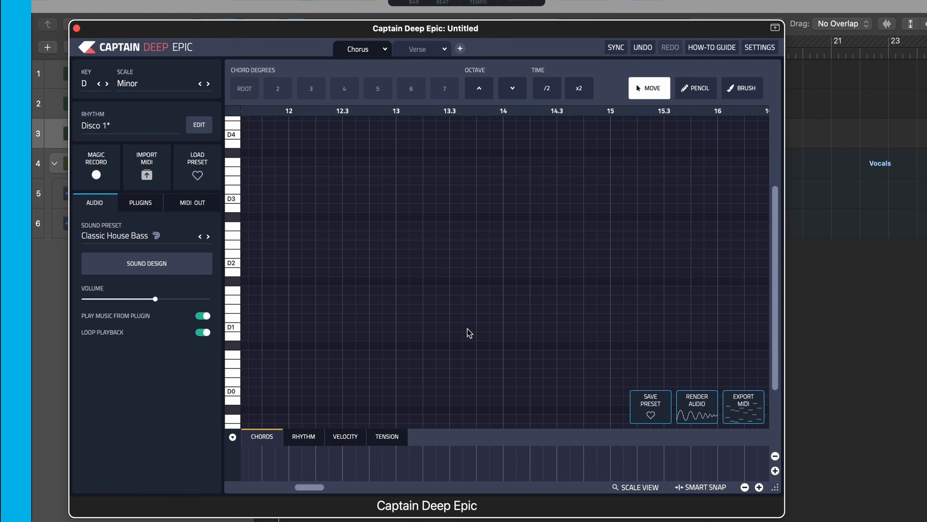
scroll(470, 333, left, 10)
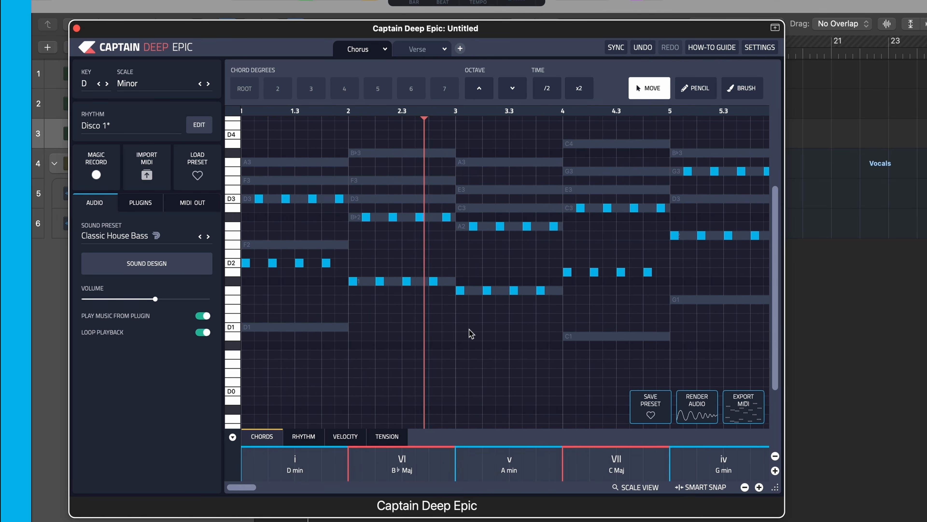
click(76, 28)
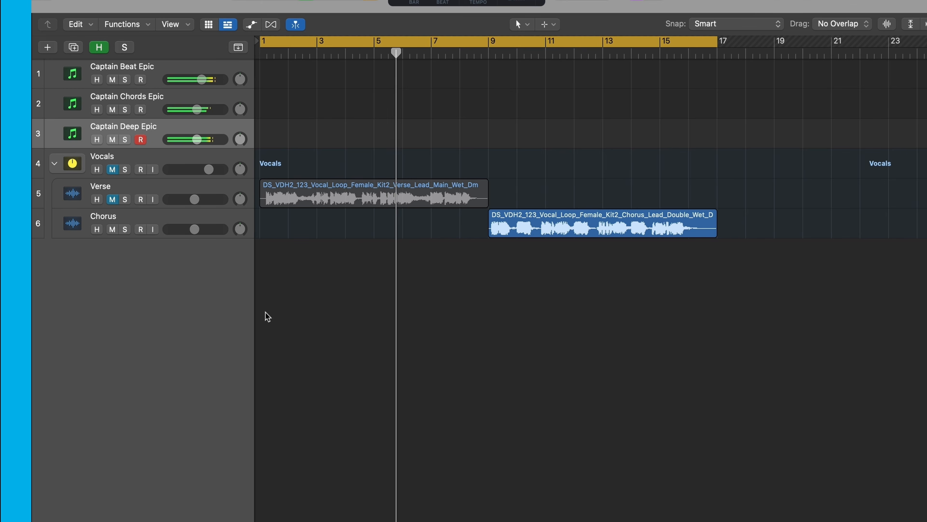
key(space)
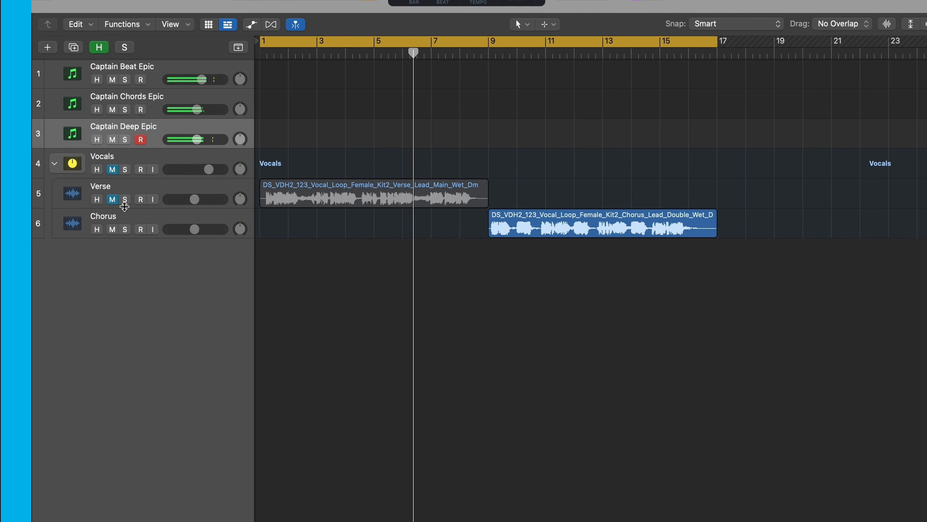
click(110, 200)
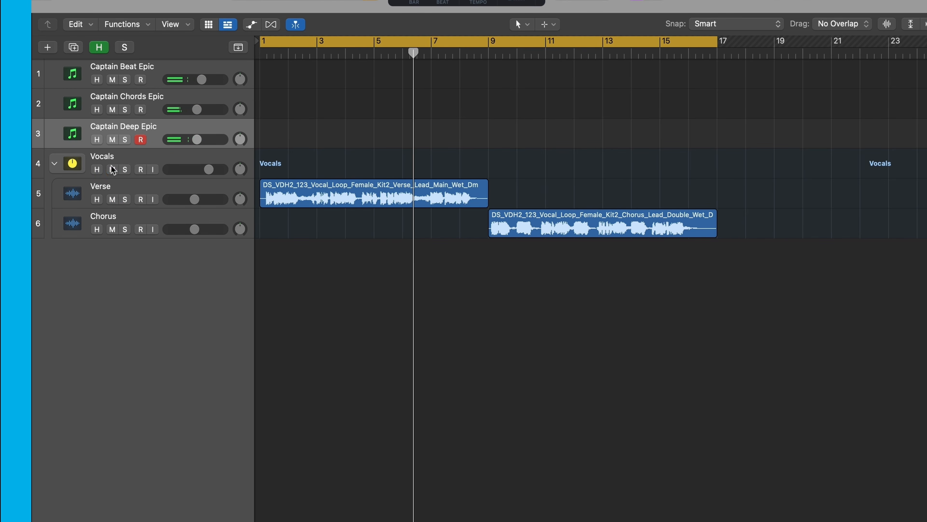
- Play the project from the start and slightly lower the Captain Deep Epic track's volume
key(Return)
key(space)
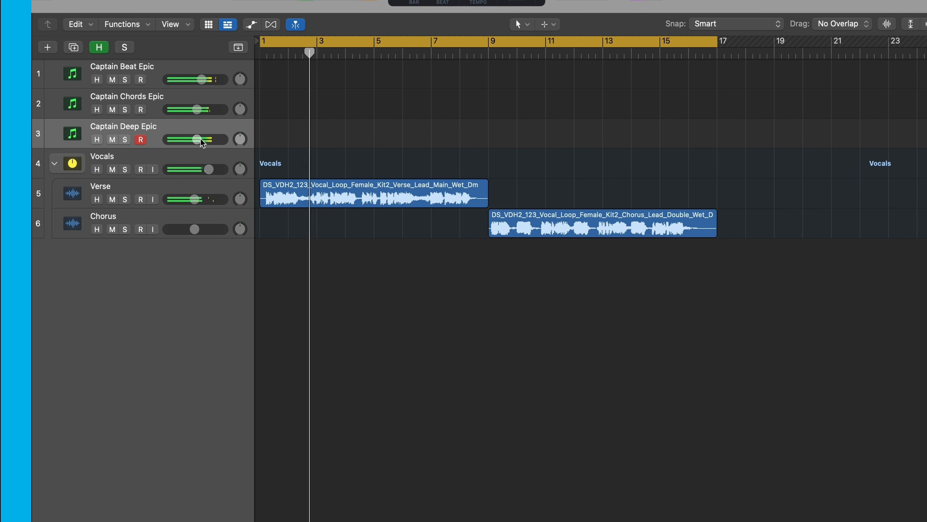
drag(202, 142, 194, 139)
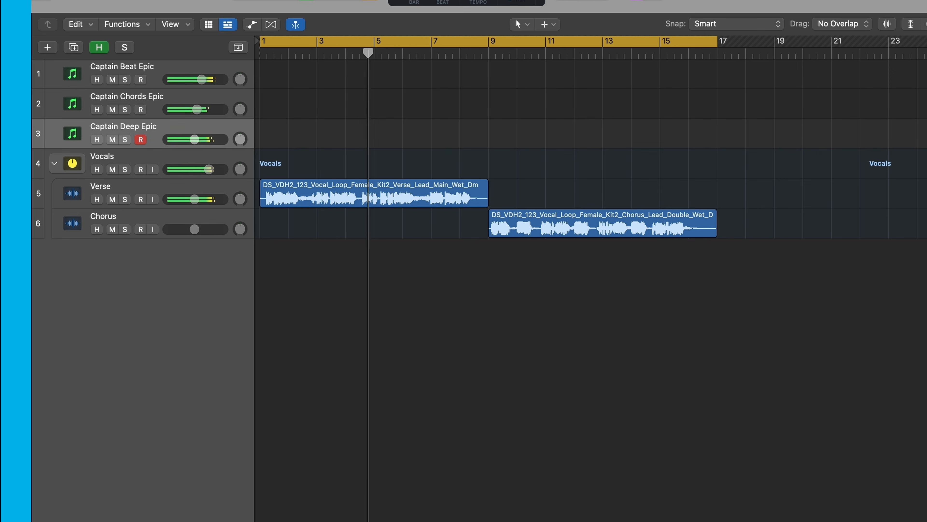
- Reopen the bass plugin window, apply the Classic Bass A sound preset and play the bassline
key(v)
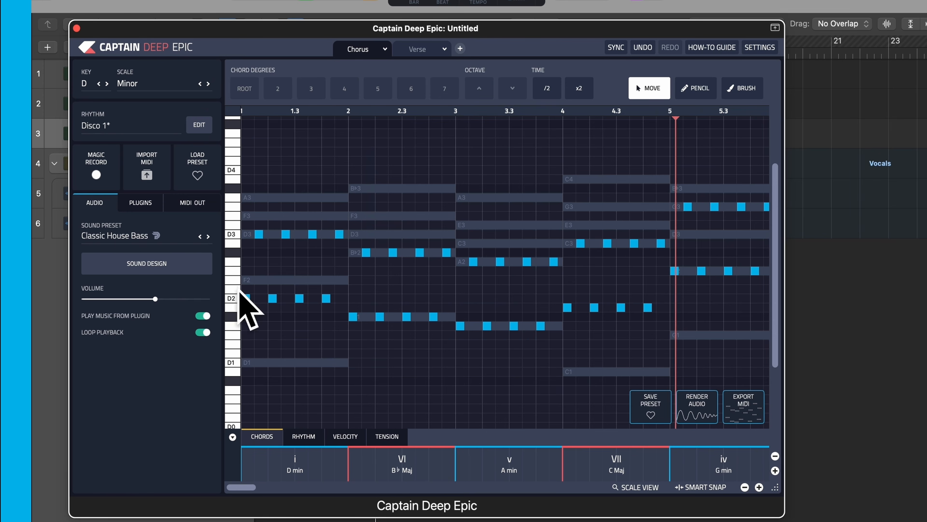
click(143, 239)
click(523, 301)
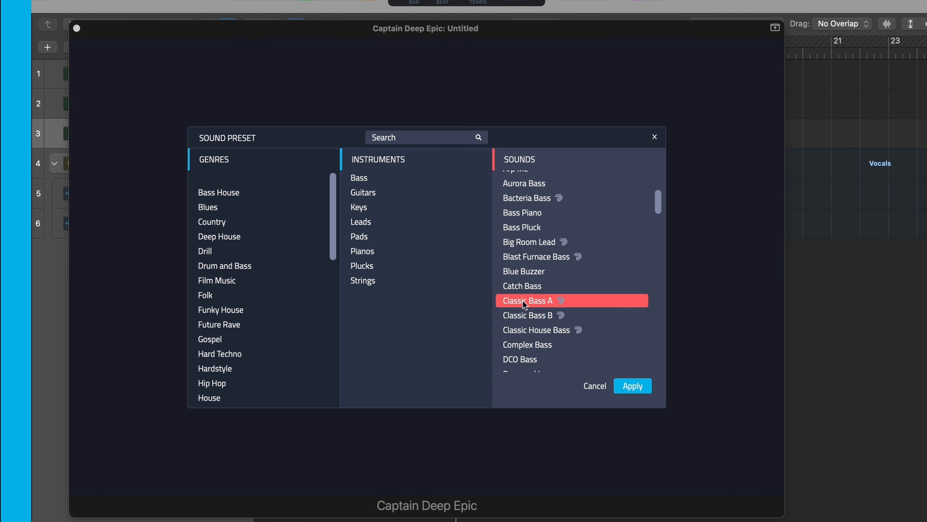
click(632, 386)
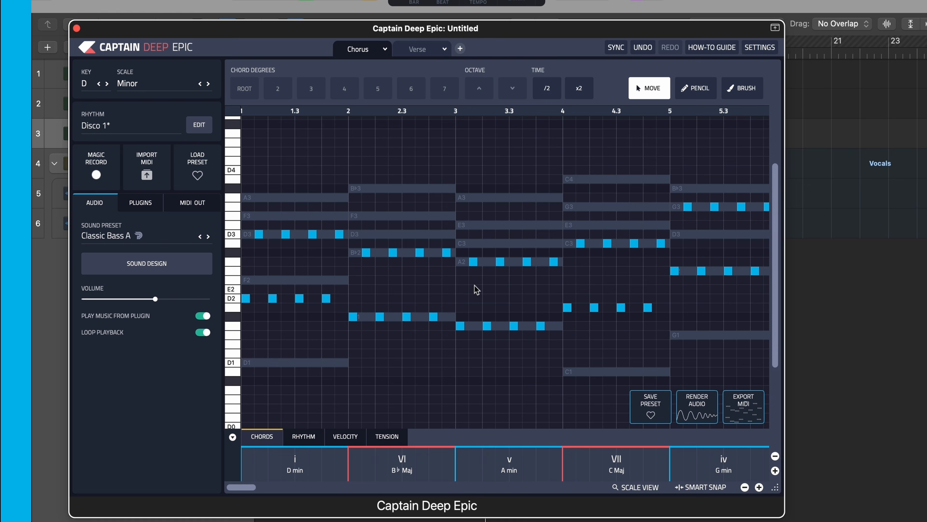
key(space)
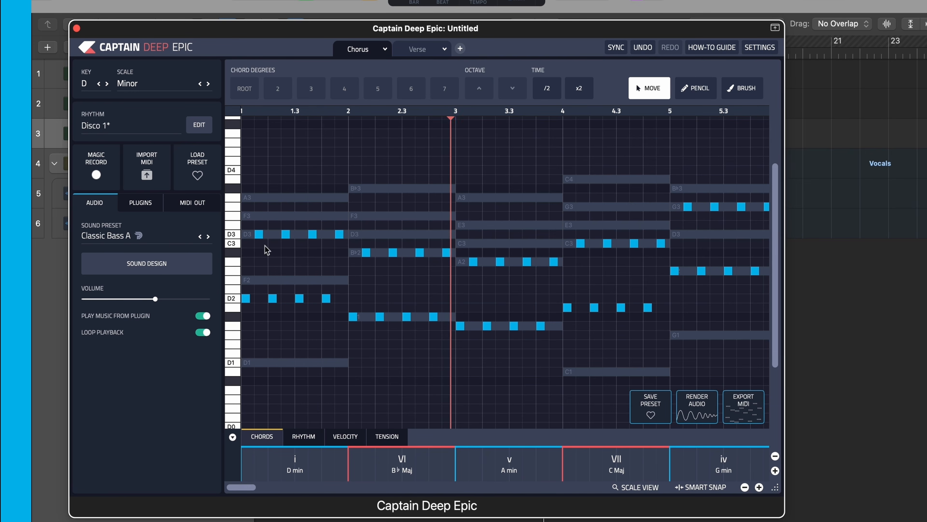
- Advance the bassline's sound preset three sounds to DCO Bass during playback
click(208, 236)
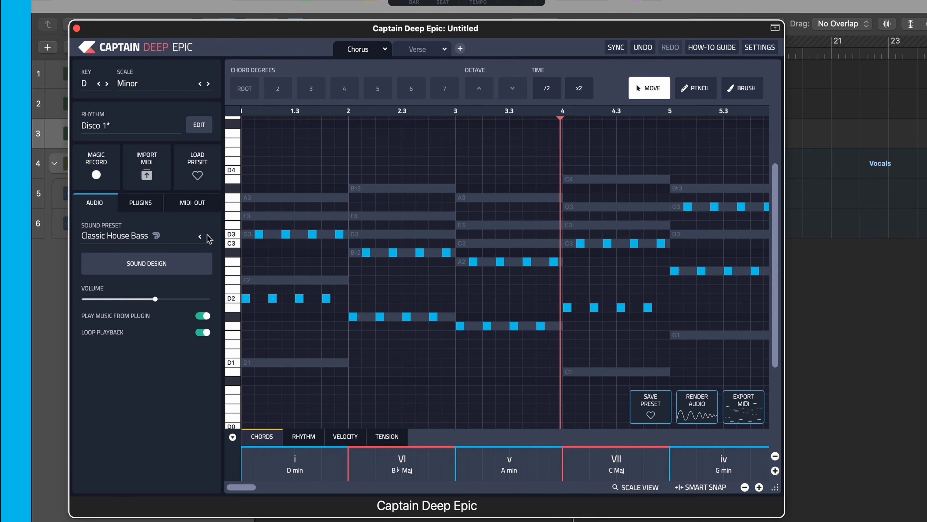
click(208, 236)
click(208, 236)
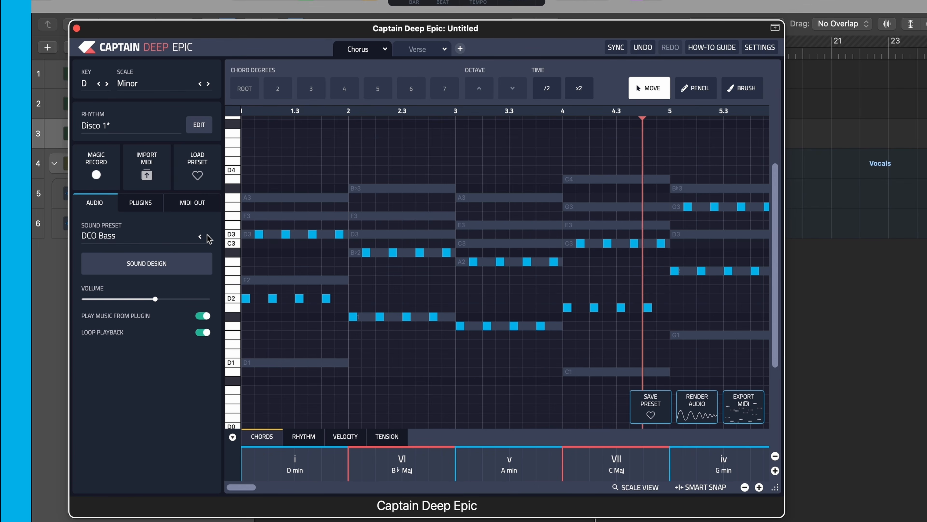
- Audition the Dirty Slap, Feel 2 Deep, Electric Bass 2 and Electric Bass 3 sound presets on the bassline
click(153, 238)
scroll(509, 298, down, 3)
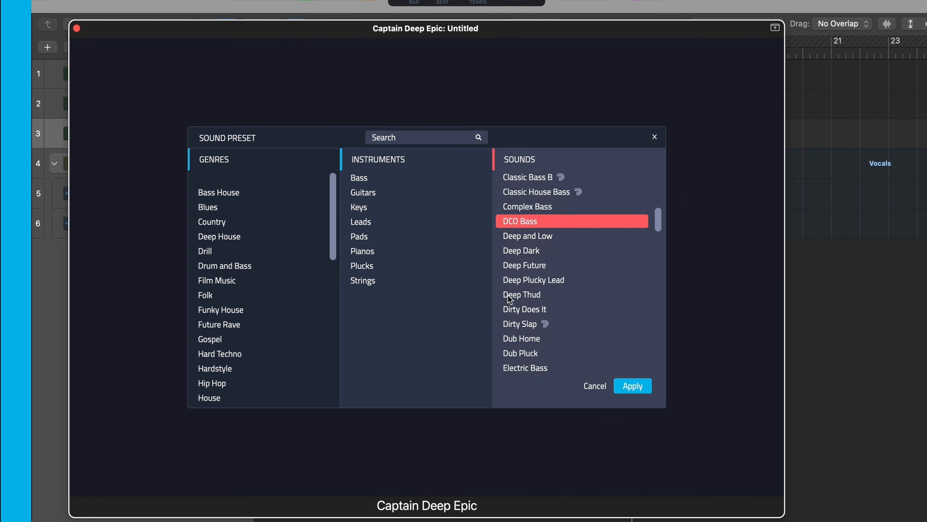
click(528, 323)
scroll(541, 326, down, 5)
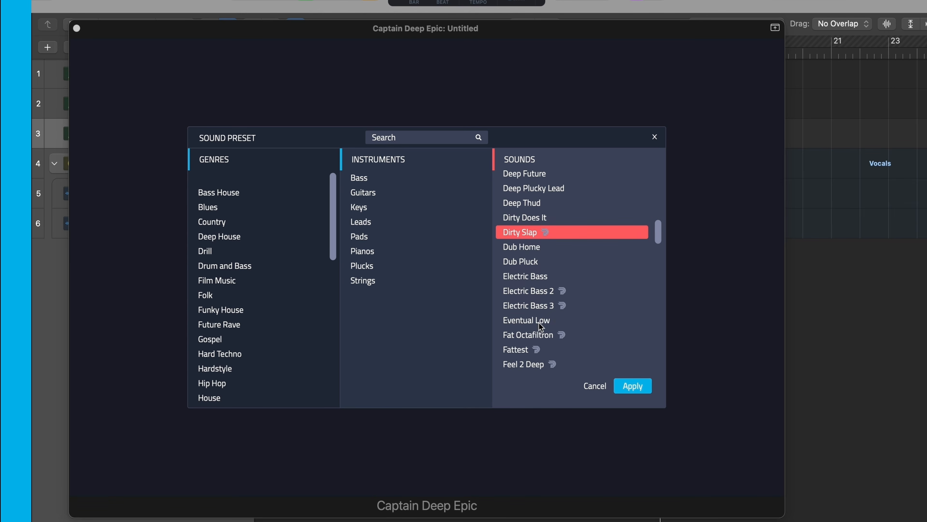
scroll(540, 326, down, 2)
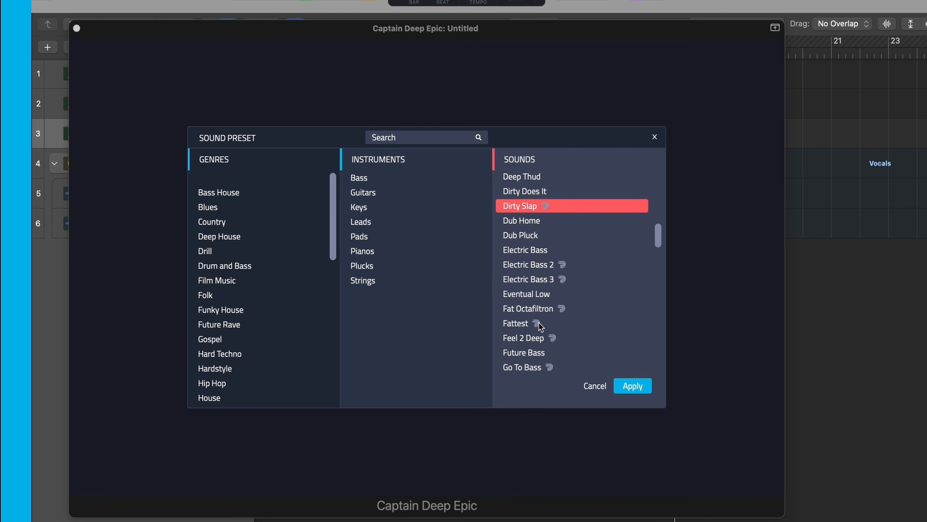
click(535, 339)
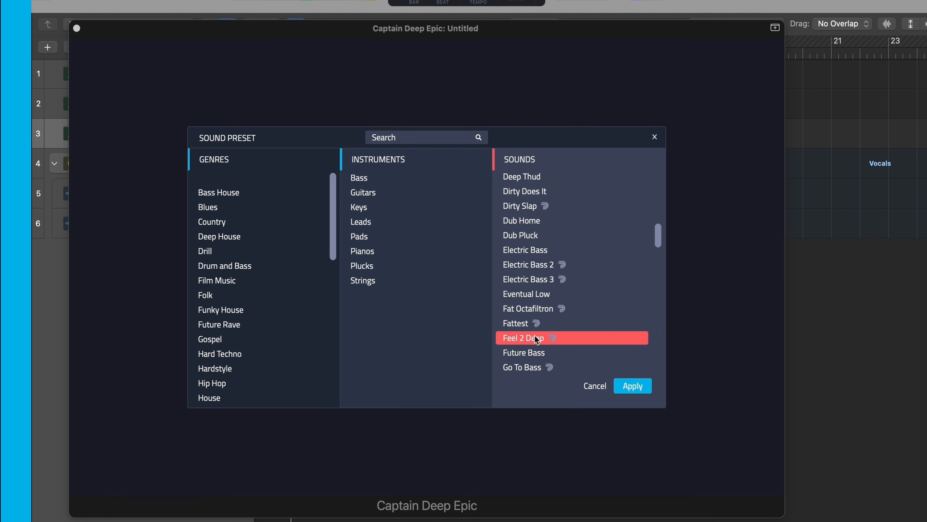
click(535, 266)
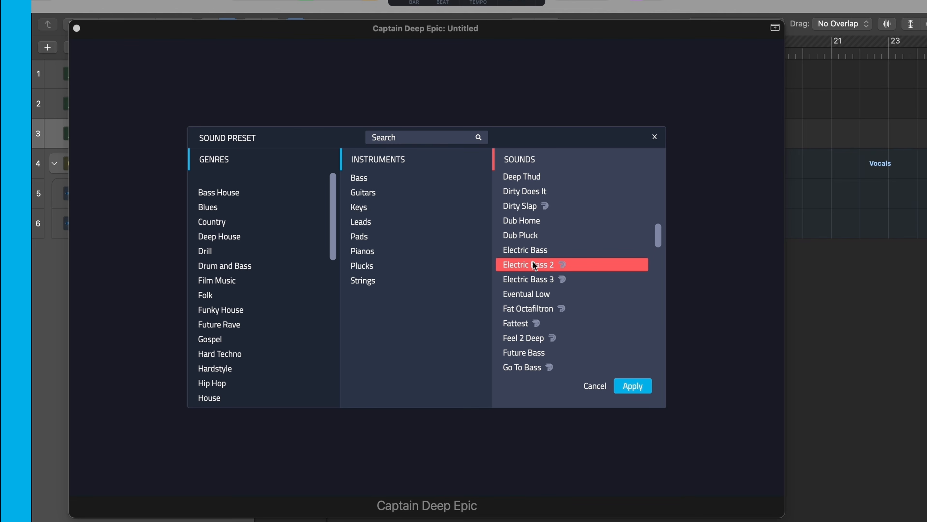
click(538, 279)
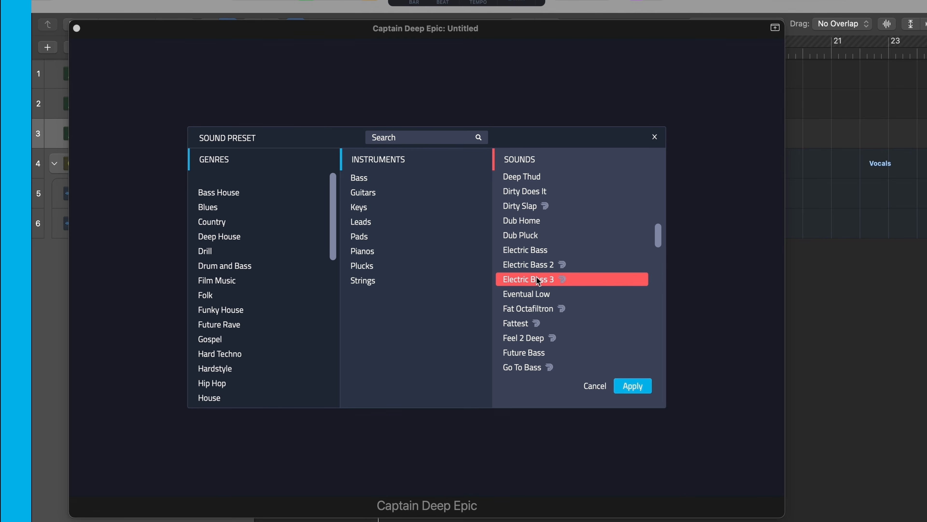
- Apply the Go To Bass sound preset to the bassline
scroll(538, 280, down, 3)
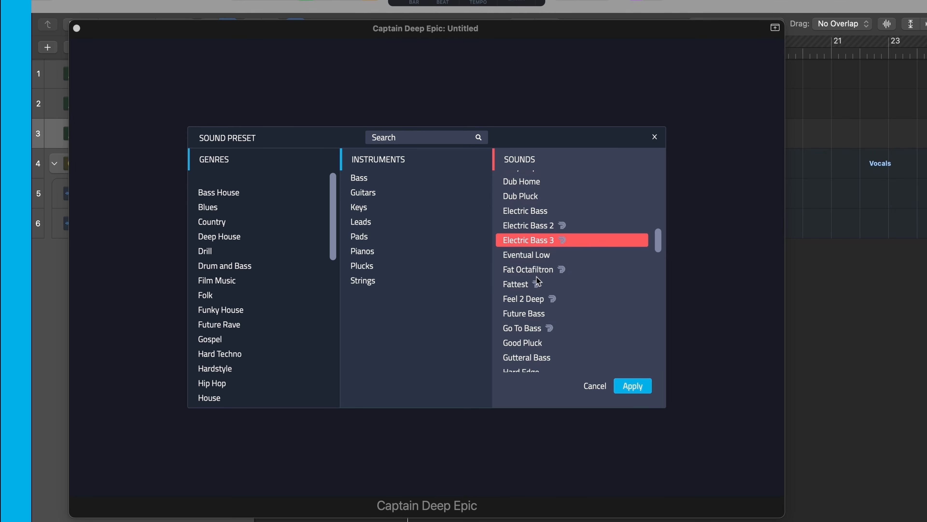
click(538, 329)
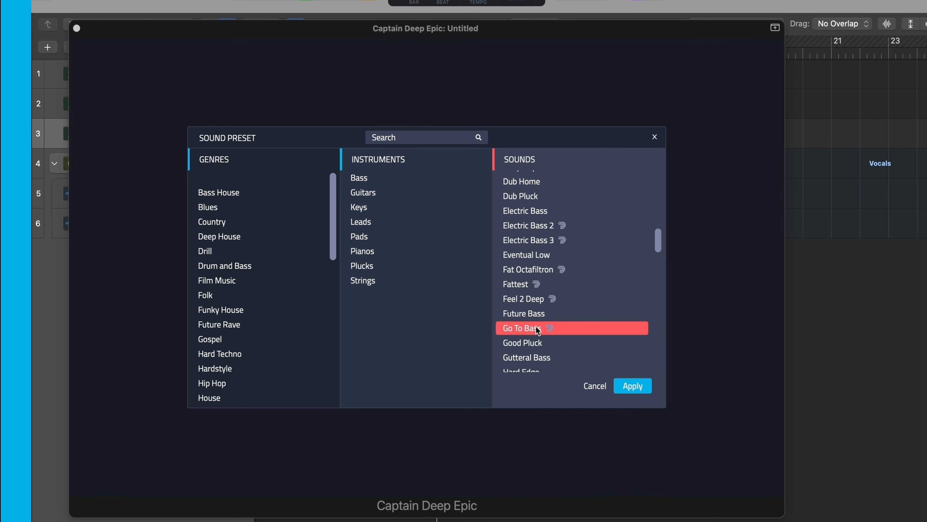
click(639, 386)
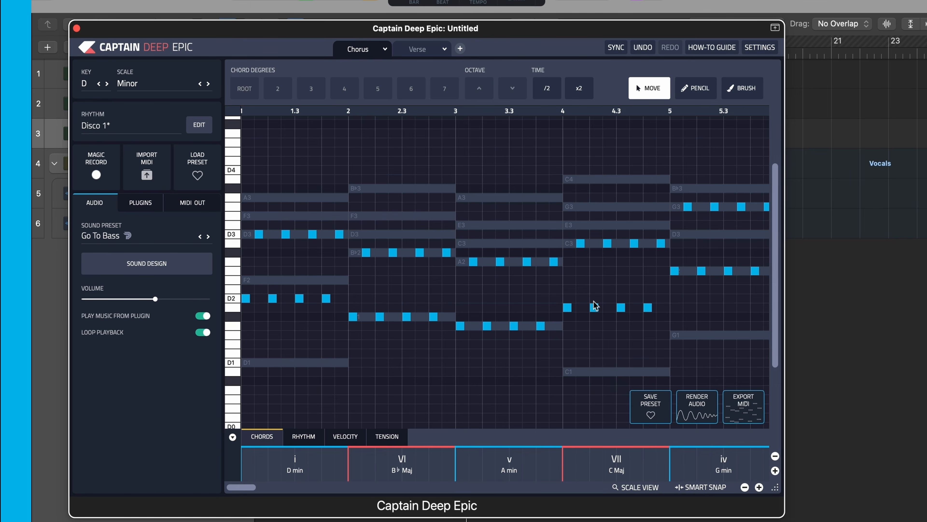
- Stop playback and compare the bassline patterns of the Verse and Chorus sections
key(space)
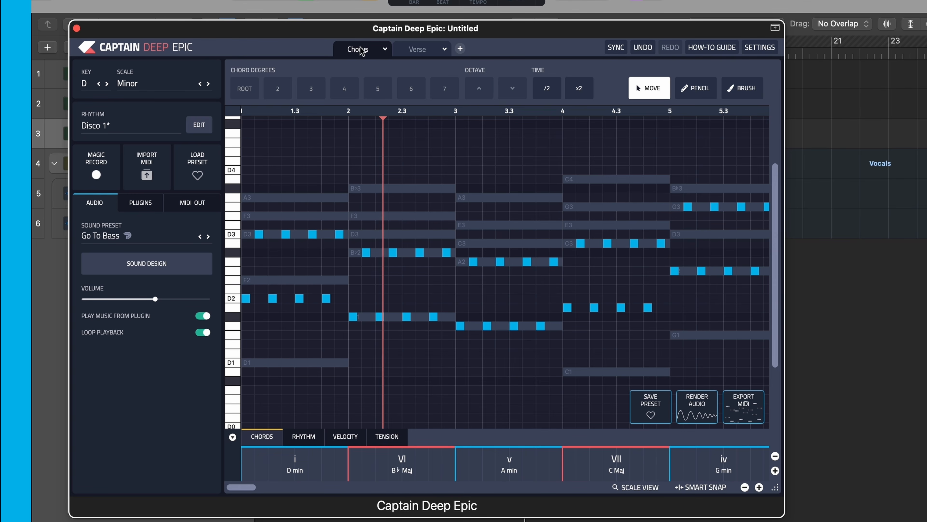
click(412, 51)
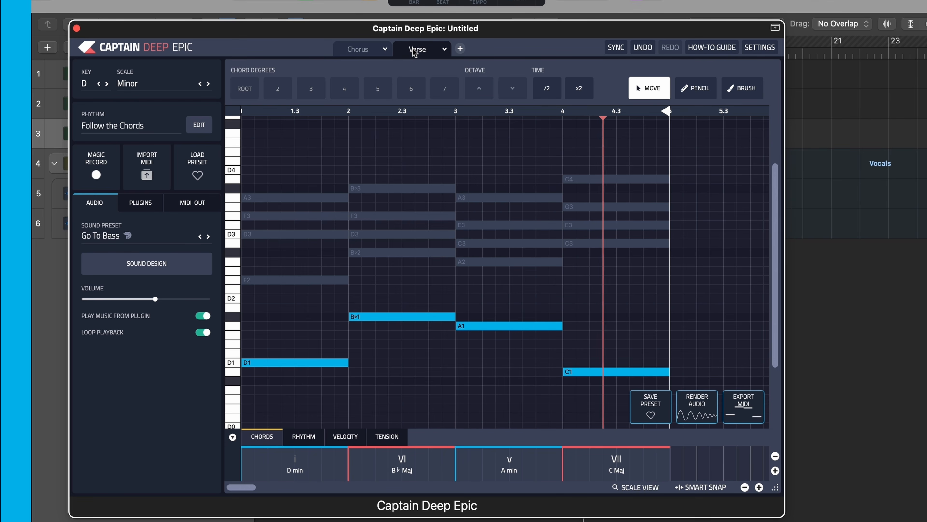
click(366, 51)
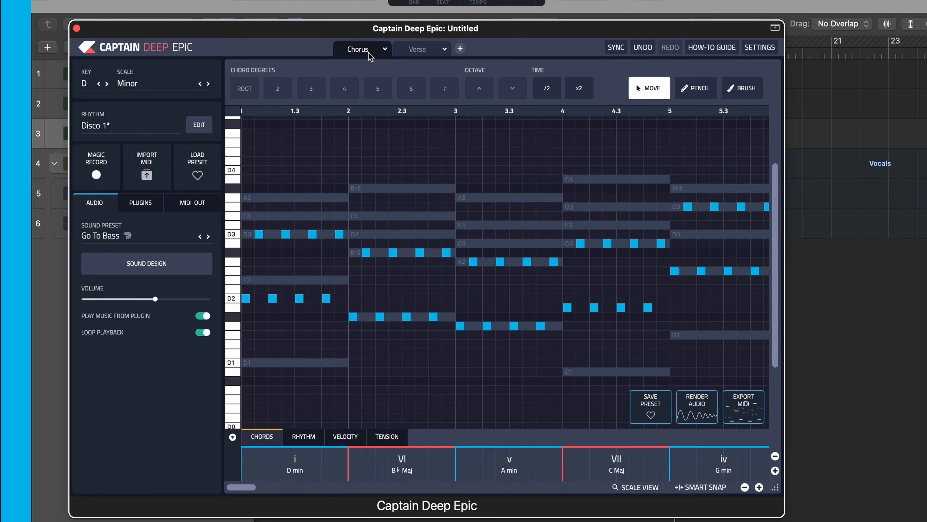
click(414, 53)
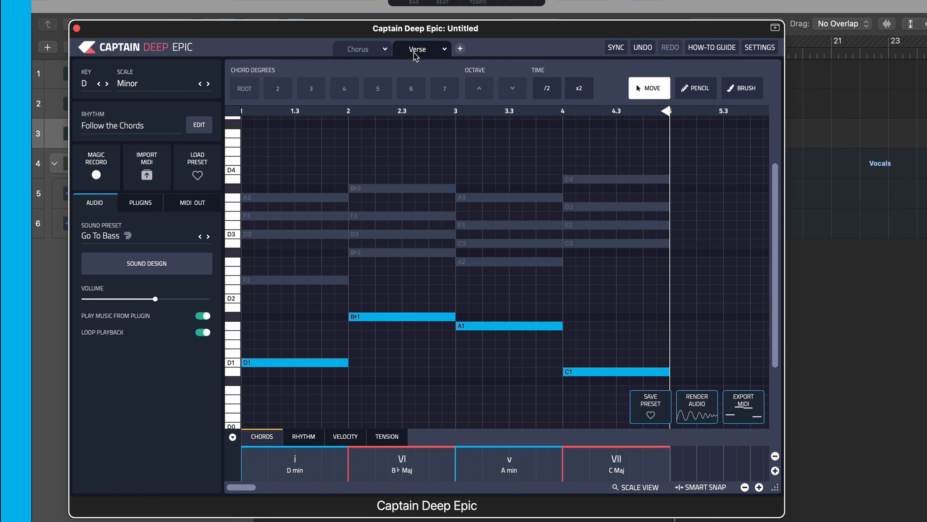
click(347, 53)
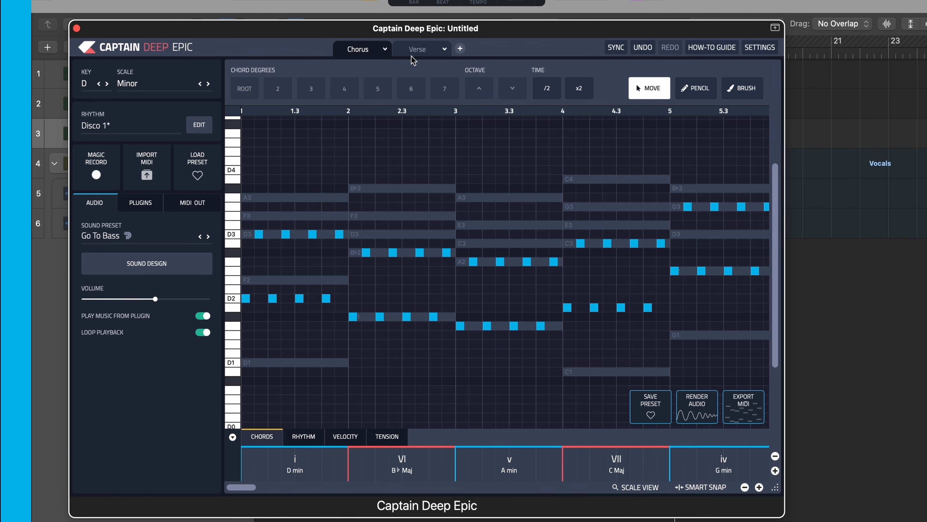
- Set the Verse bassline's rhythm to Disco 1 from the House / House bank
click(425, 49)
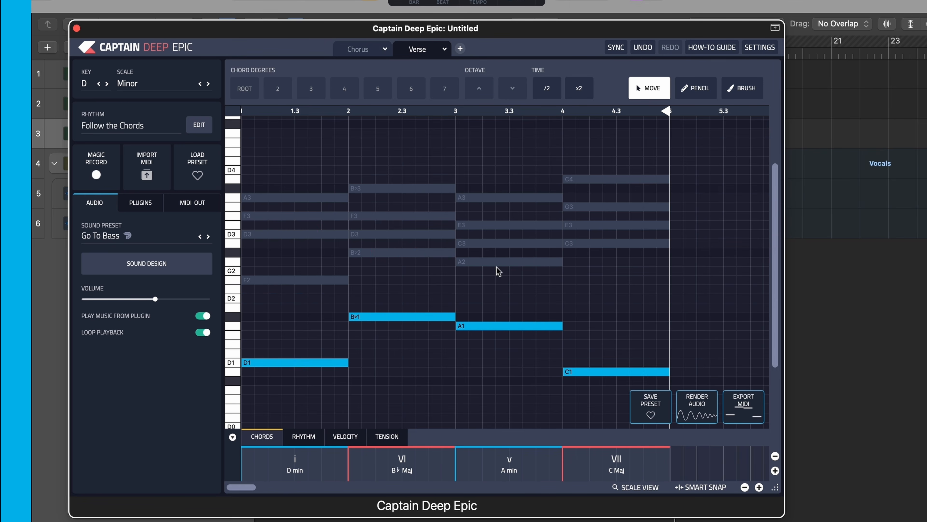
click(199, 124)
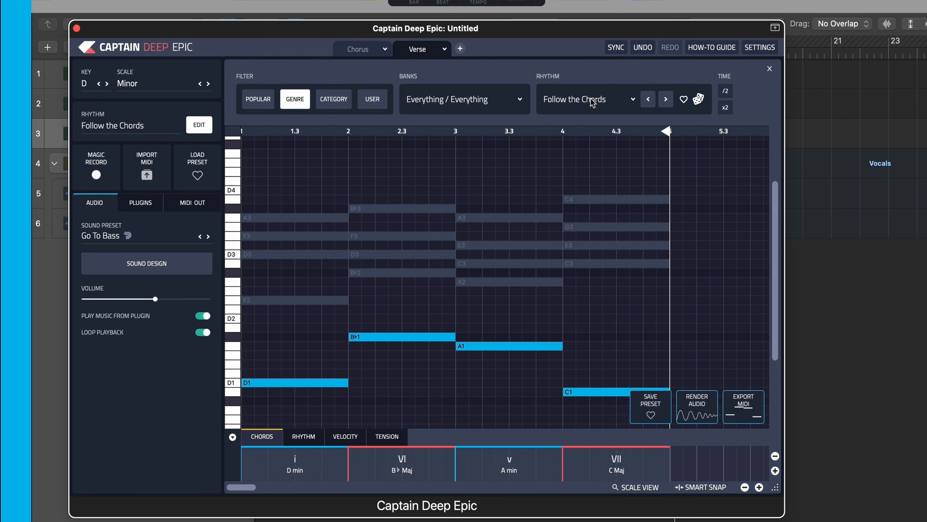
click(427, 104)
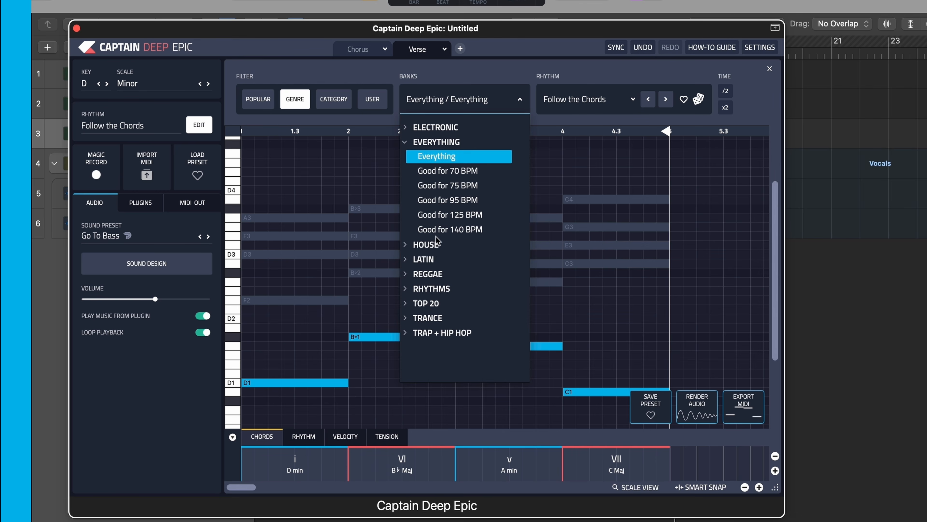
click(431, 247)
click(438, 289)
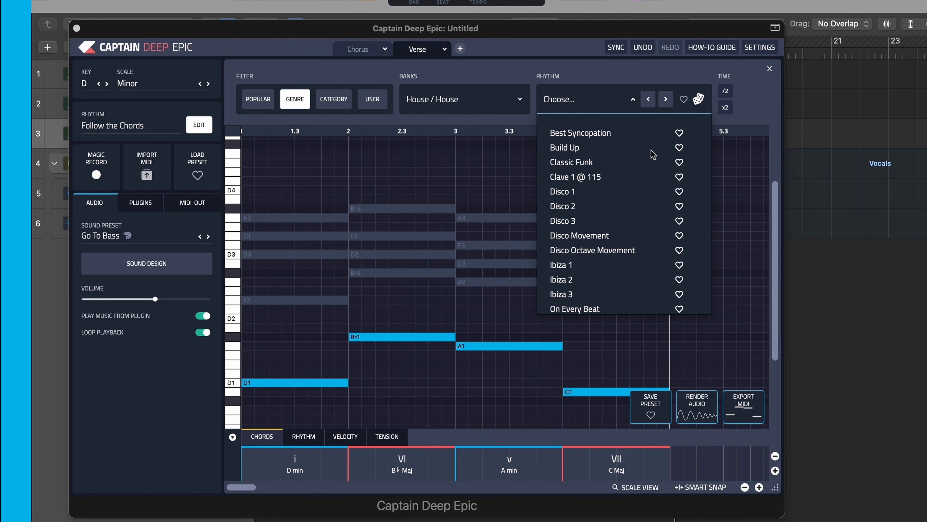
click(585, 196)
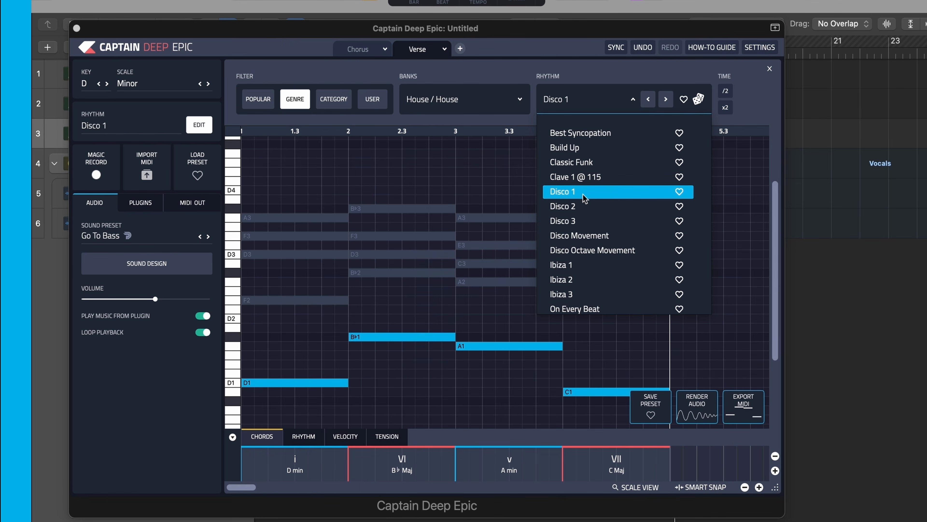
click(739, 298)
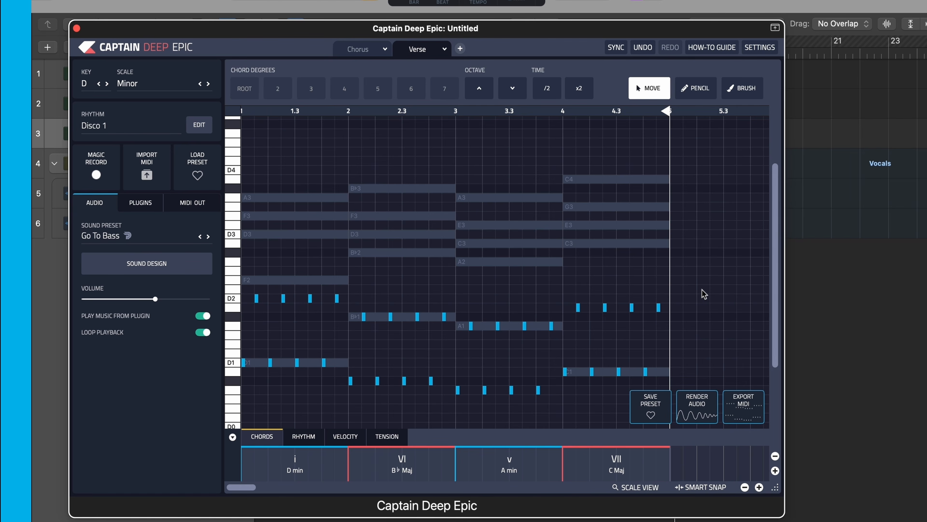
- Lengthen all the Verse bass notes by reducing their Space setting
key(super+a)
scroll(703, 290, down, 5)
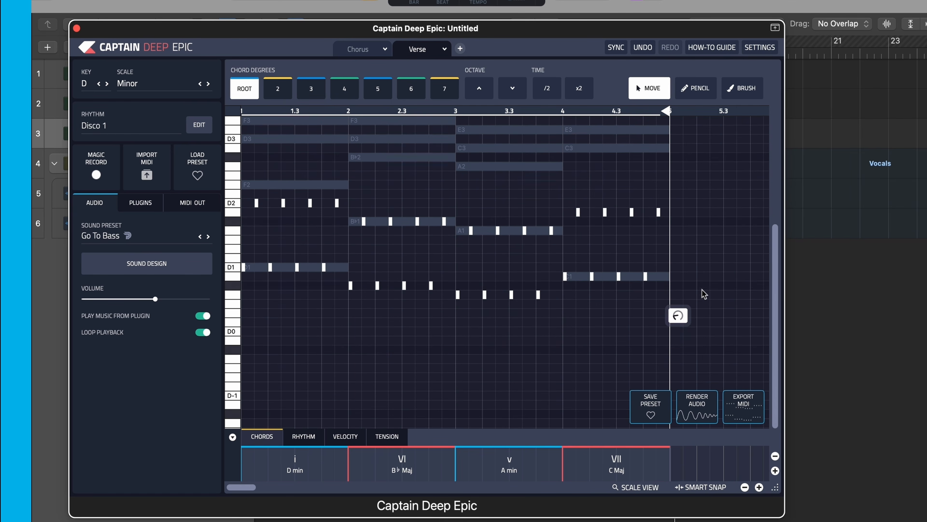
click(688, 314)
drag(706, 309, 697, 354)
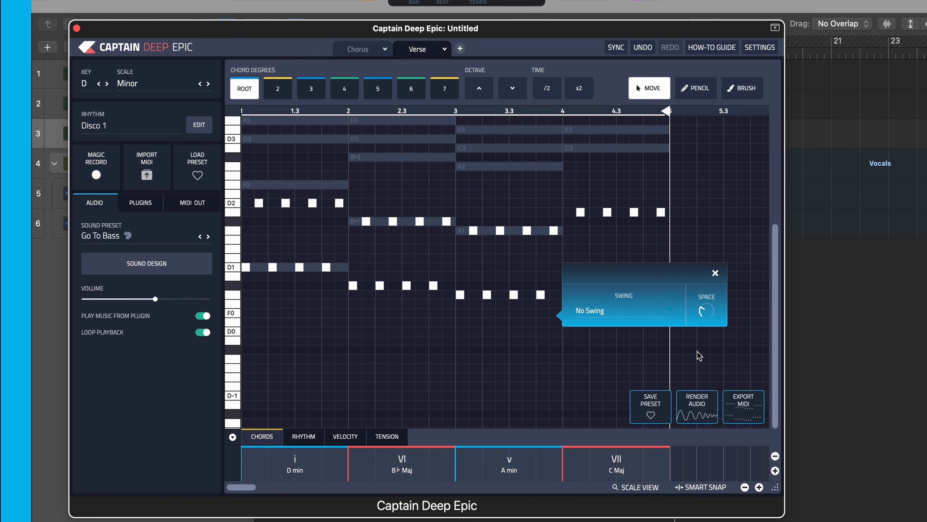
click(703, 222)
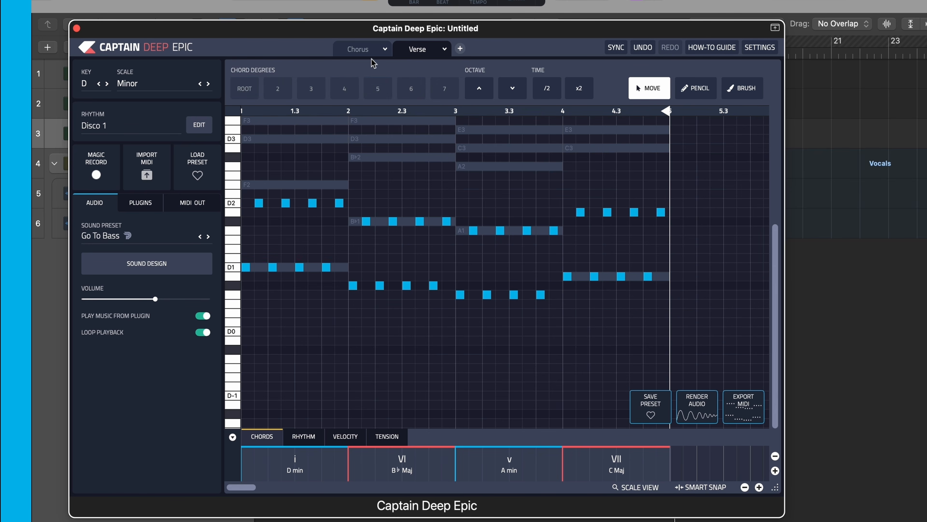
- Close the bass plugin window and play the project from the start
click(76, 28)
key(Return)
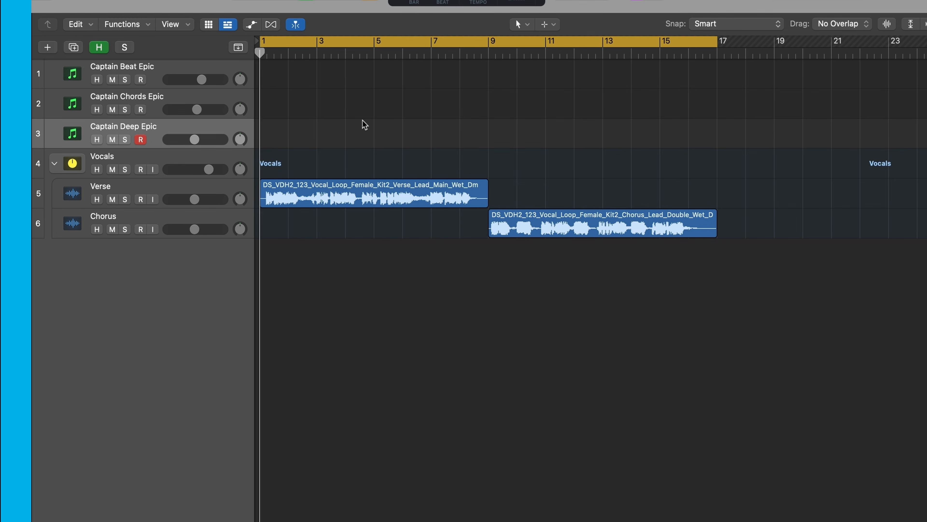
key(space)
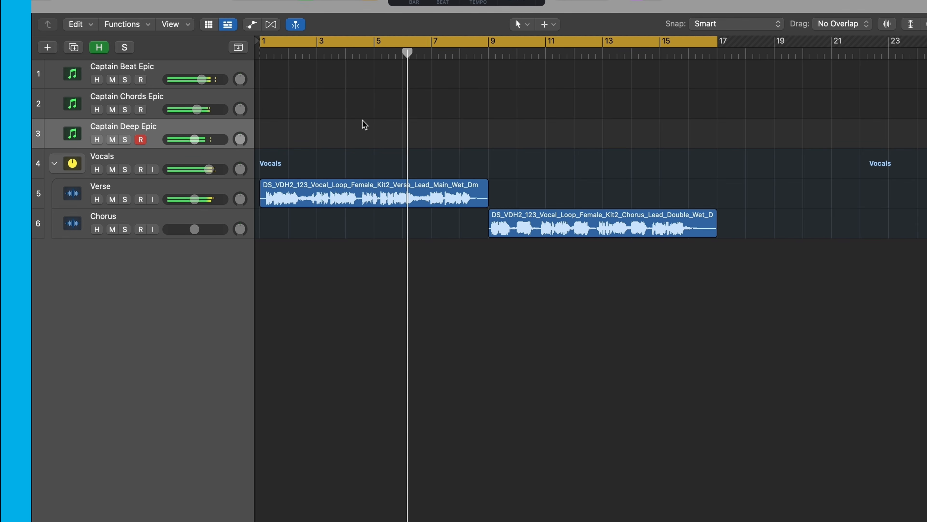
- Open the Captain Chords Epic plugin during playback, review its Chorus section's chords and stop playback
key(Up)
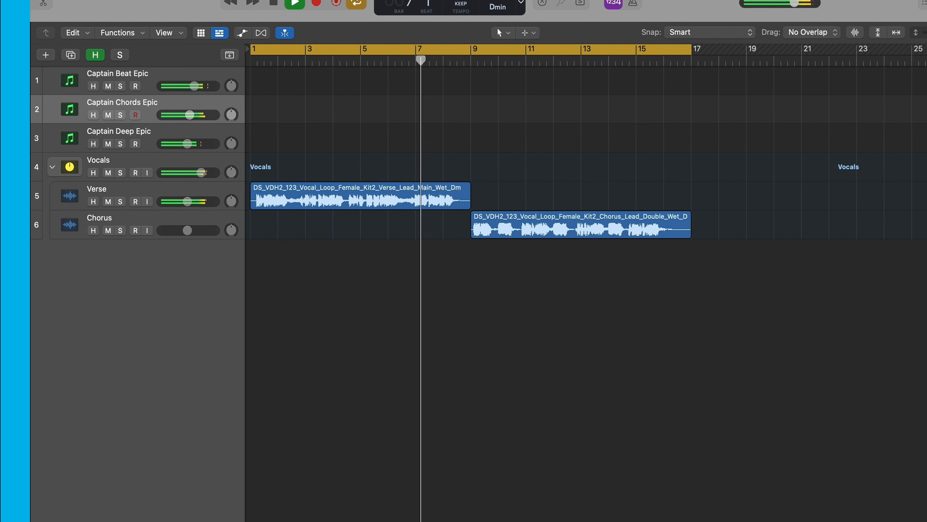
key(v)
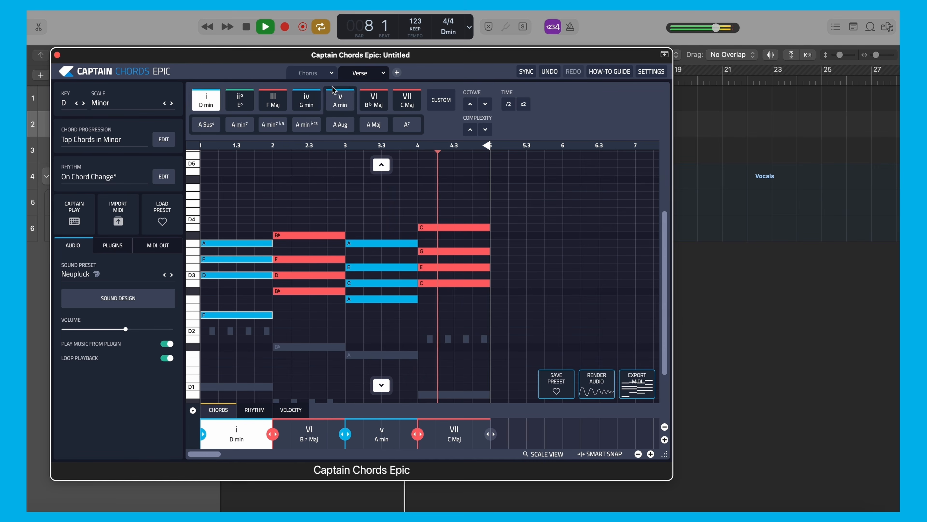
click(307, 72)
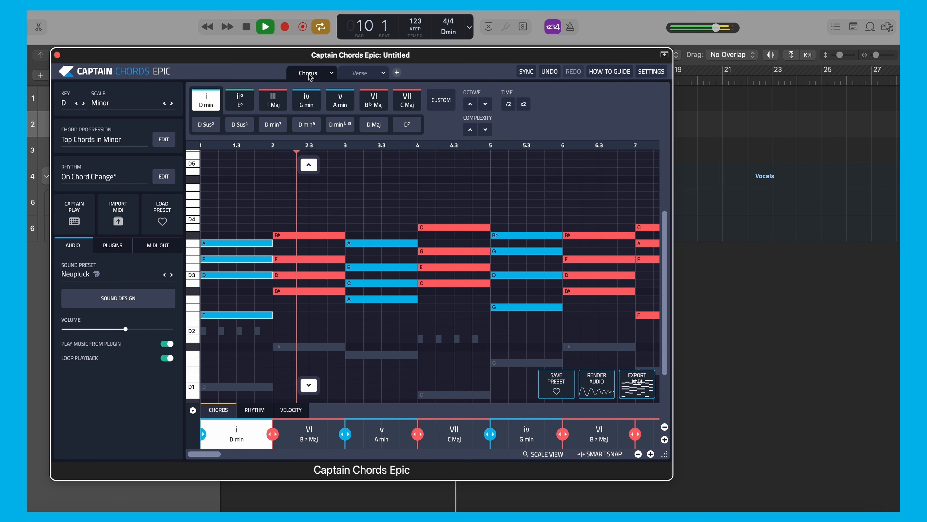
scroll(481, 204, down, 1)
scroll(481, 204, down, 2)
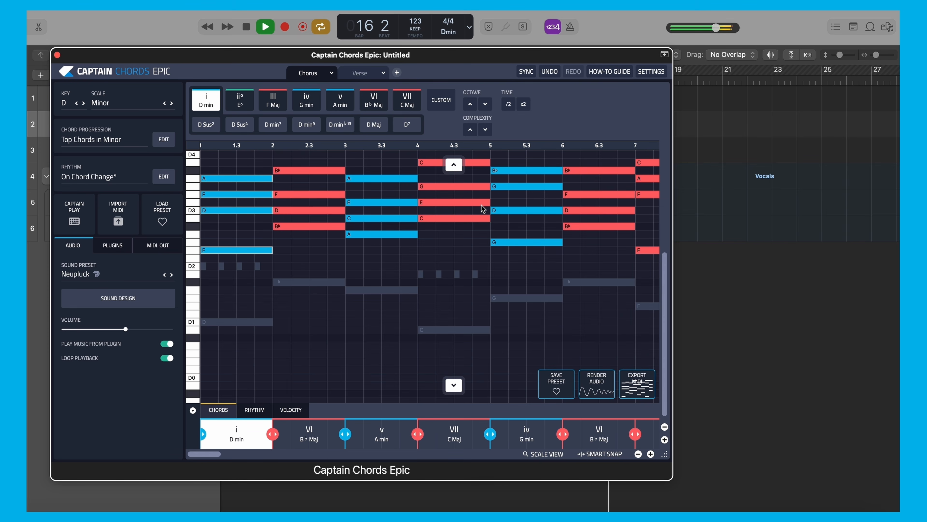
key(space)
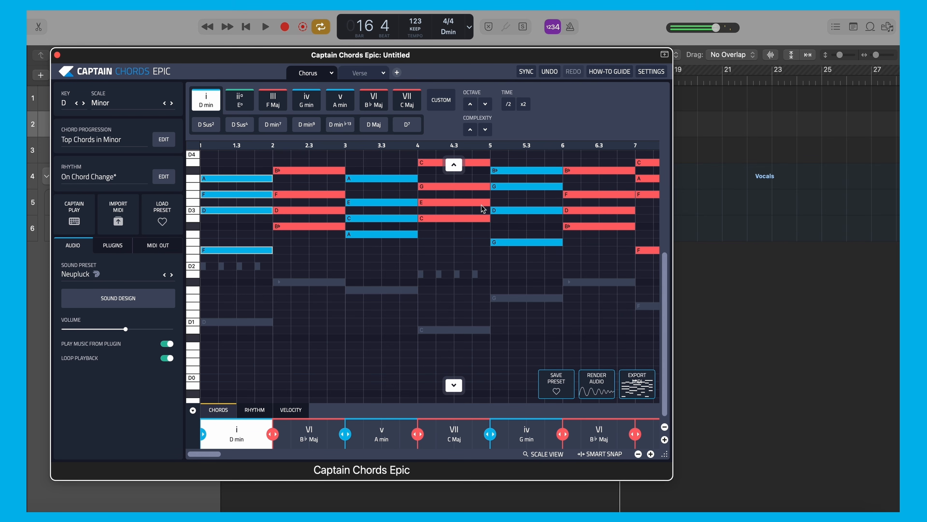